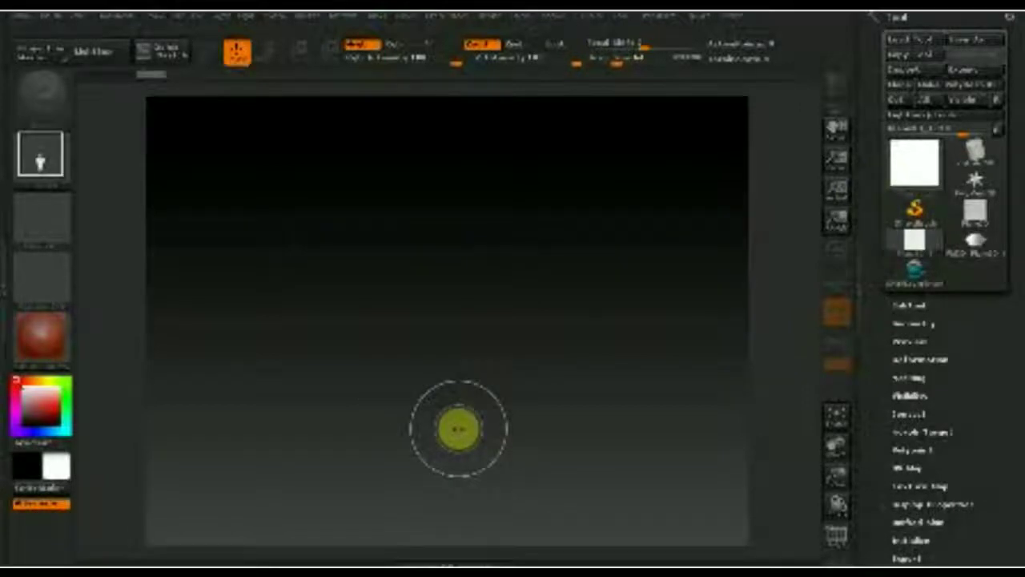
Step: Draw a Plane3D on the canvas in Edit mode and turn off its Initialize Smooth option
{"action": "left_click_drag", "start_coordinate": [453, 305], "coordinate": [453, 480]}
{"action": "left_click", "coordinate": [205, 52]}
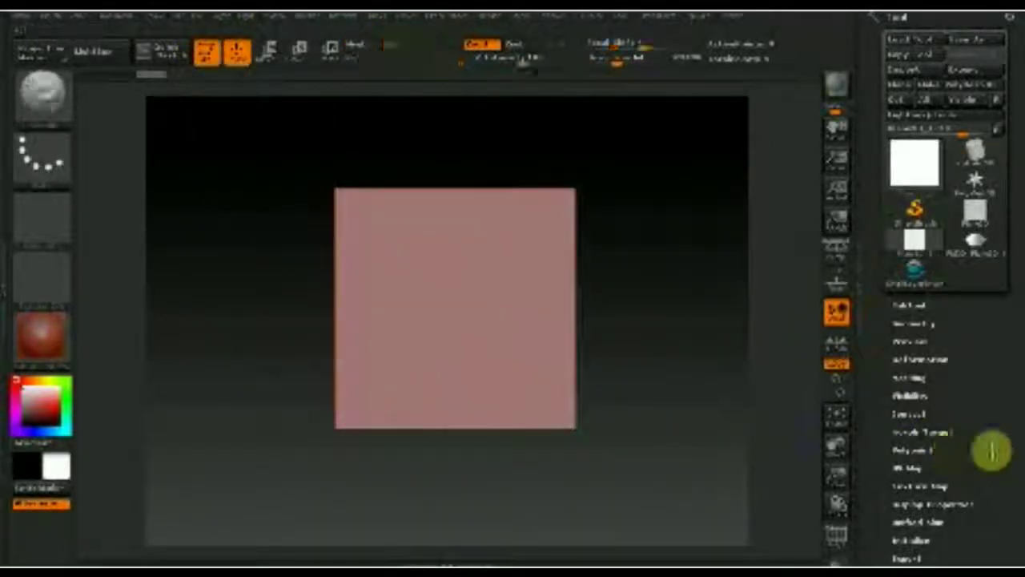
{"action": "left_click_drag", "start_coordinate": [1004, 459], "coordinate": [1001, 380]}
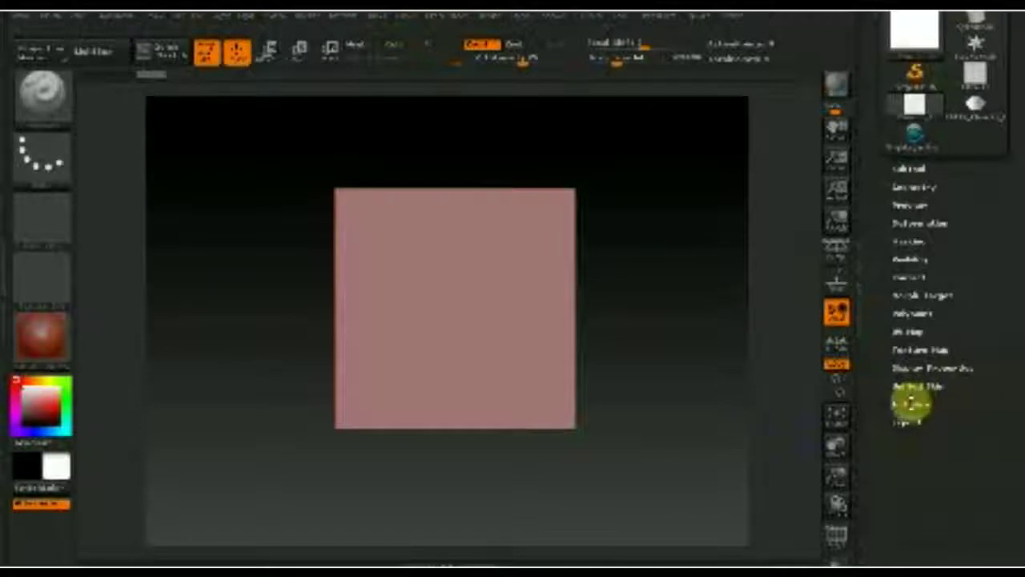
{"action": "left_click", "coordinate": [911, 405]}
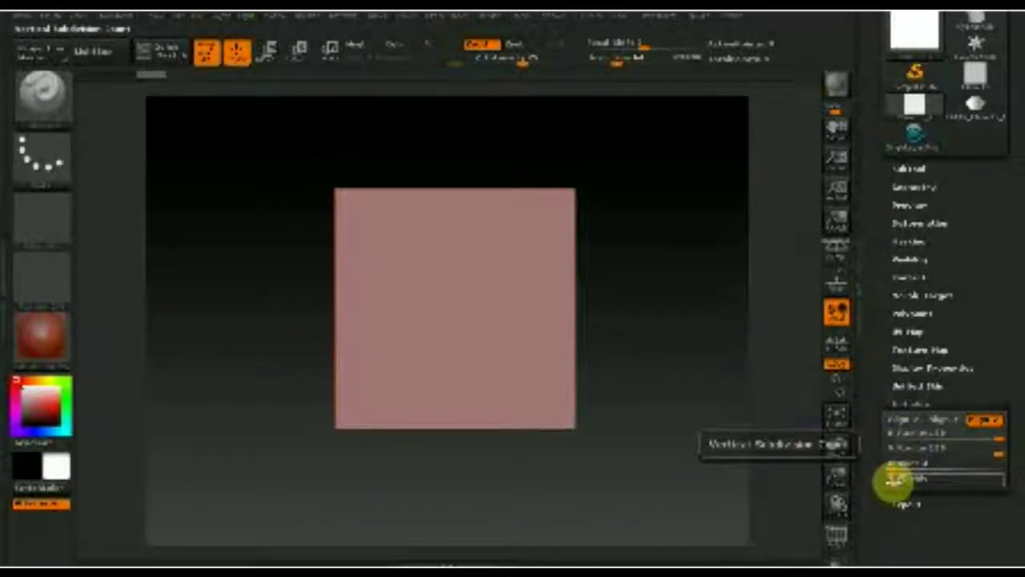
{"action": "left_click", "coordinate": [892, 479]}
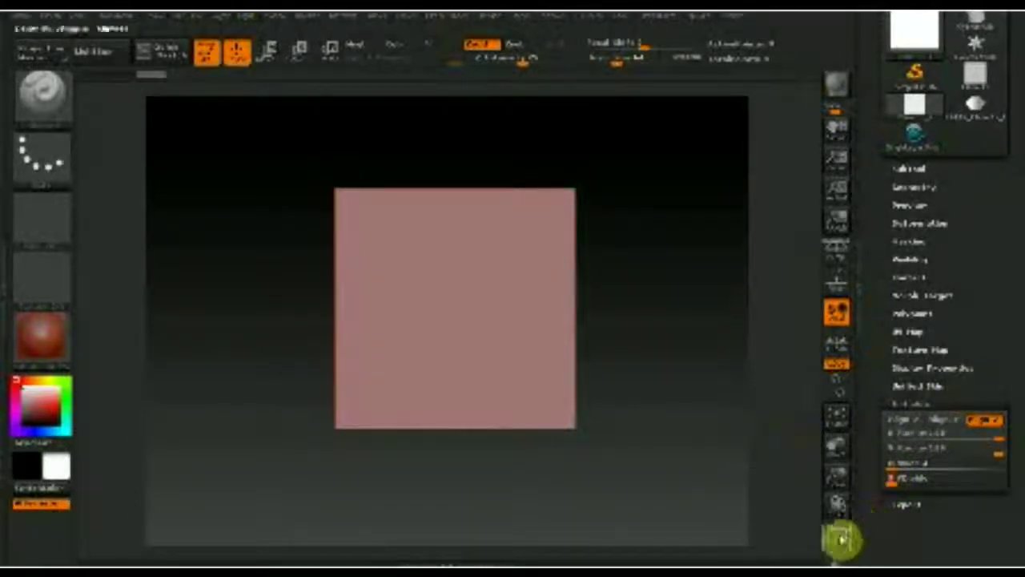
Step: Turn on PolyF and convert the plane into a PolyMesh3D
{"action": "left_click", "coordinate": [838, 537]}
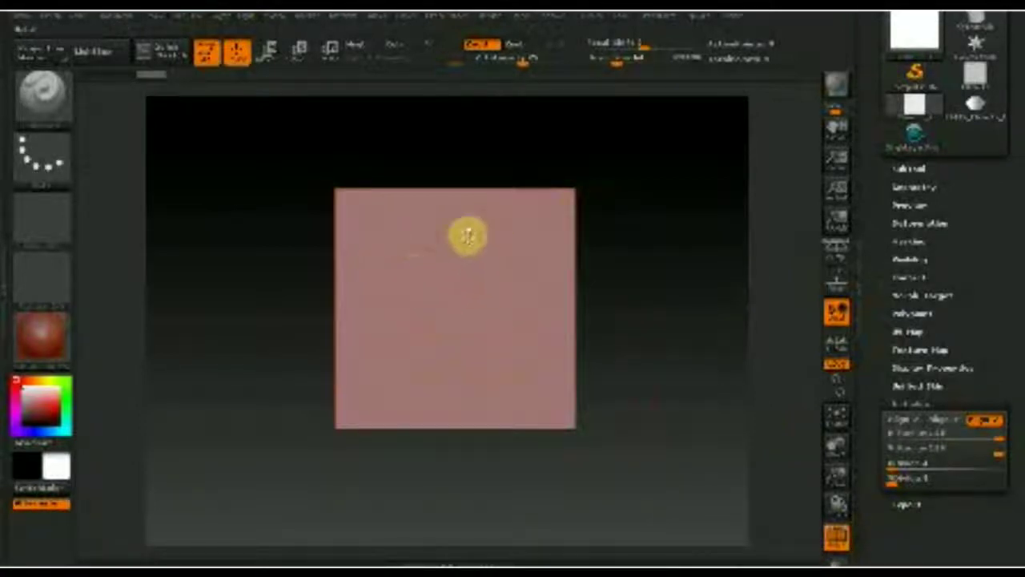
{"action": "scroll", "coordinate": [1015, 213], "scroll_direction": "up", "scroll_amount": 3}
{"action": "scroll", "coordinate": [1001, 206], "scroll_direction": "up", "scroll_amount": 1}
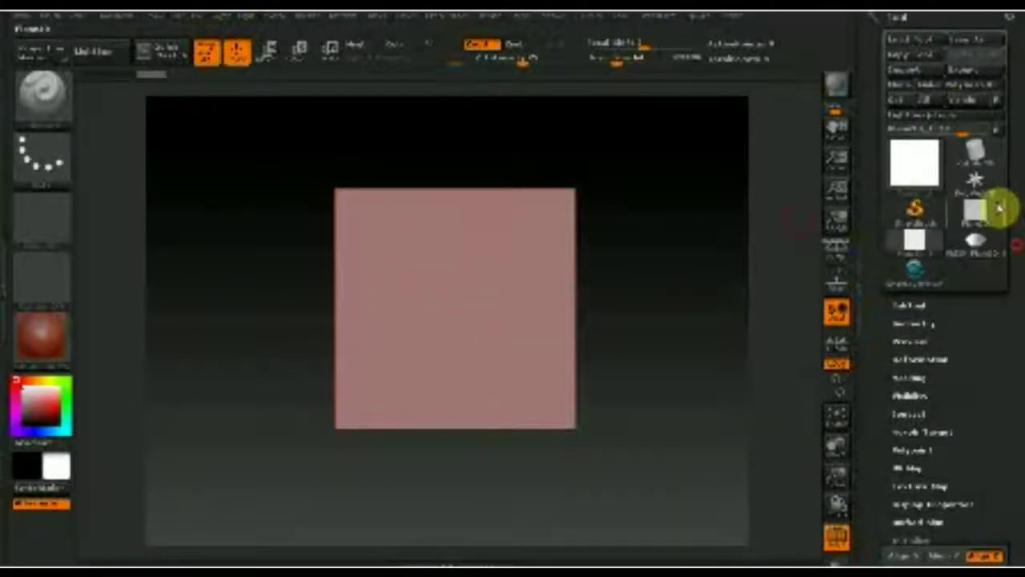
{"action": "left_click", "coordinate": [958, 89]}
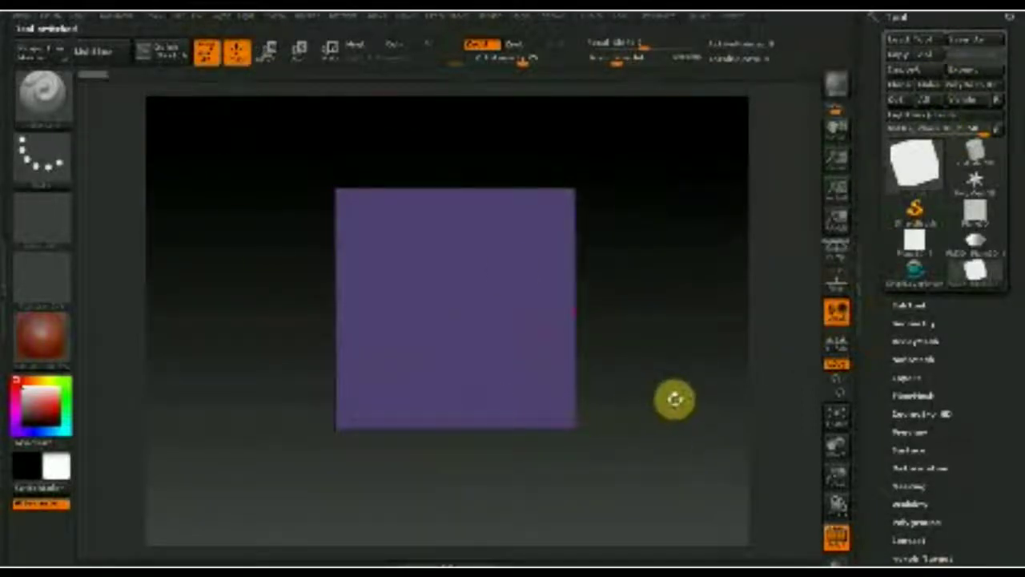
{"action": "key", "text": "t"}
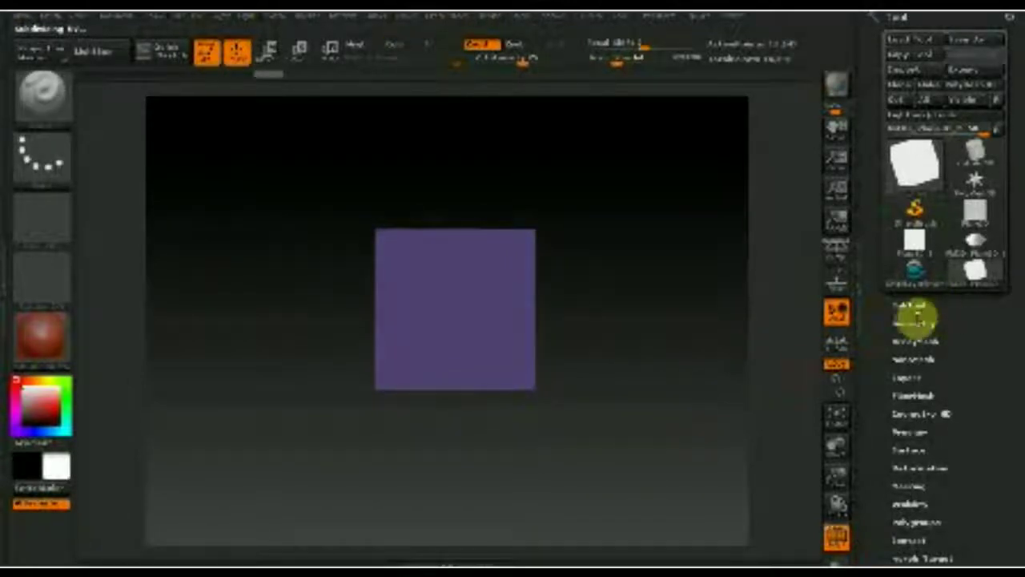
Step: Subdivide the mesh with Geometry > Divide and move the plane higher in the view
{"action": "left_click", "coordinate": [914, 323]}
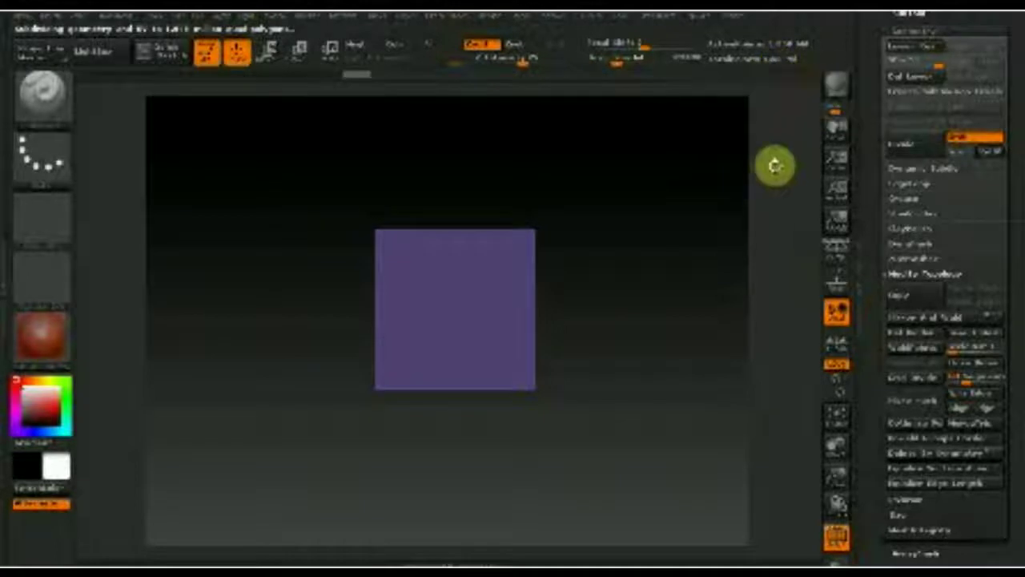
{"action": "left_click", "coordinate": [840, 545]}
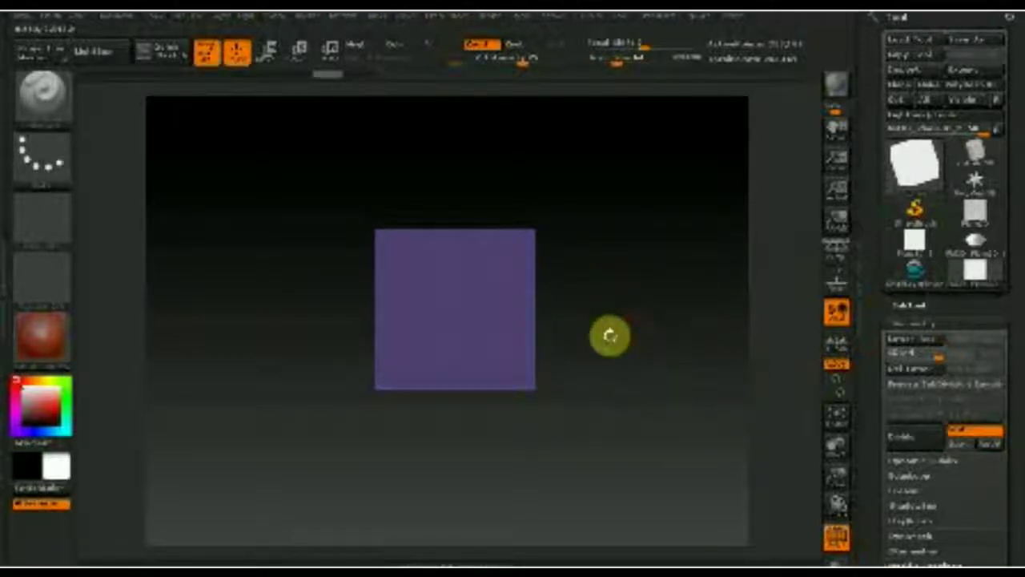
{"action": "mouse_move", "coordinate": [622, 393]}
{"action": "left_mouse_down", "text": "alt"}
{"action": "mouse_move", "coordinate": [635, 345]}
{"action": "mouse_move", "coordinate": [661, 510]}
{"action": "left_mouse_up", "text": "alt"}
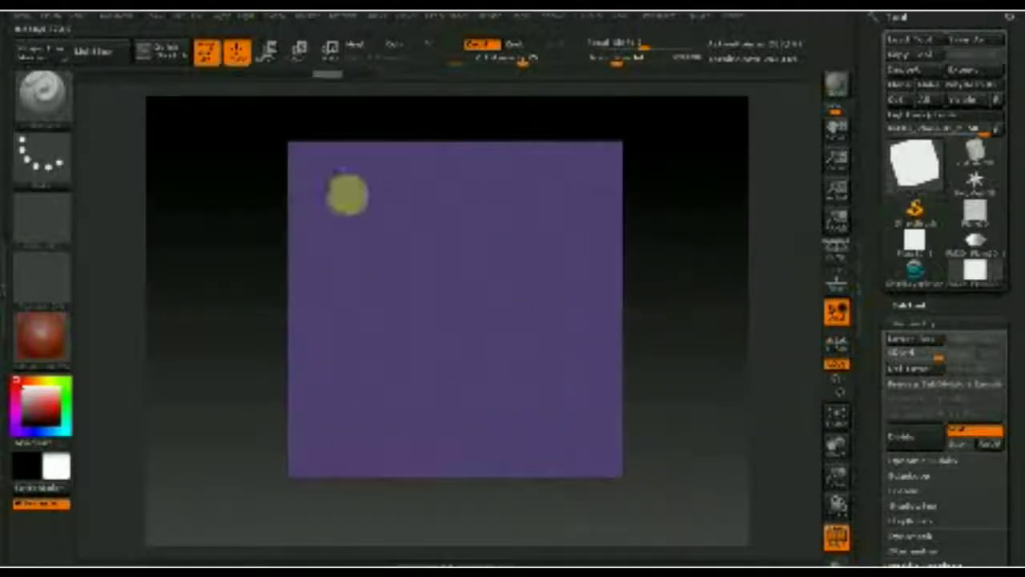
Step: Drop the plane via Projection Master with Colors and Normalized off and Deformation on
{"action": "left_click", "coordinate": [38, 54]}
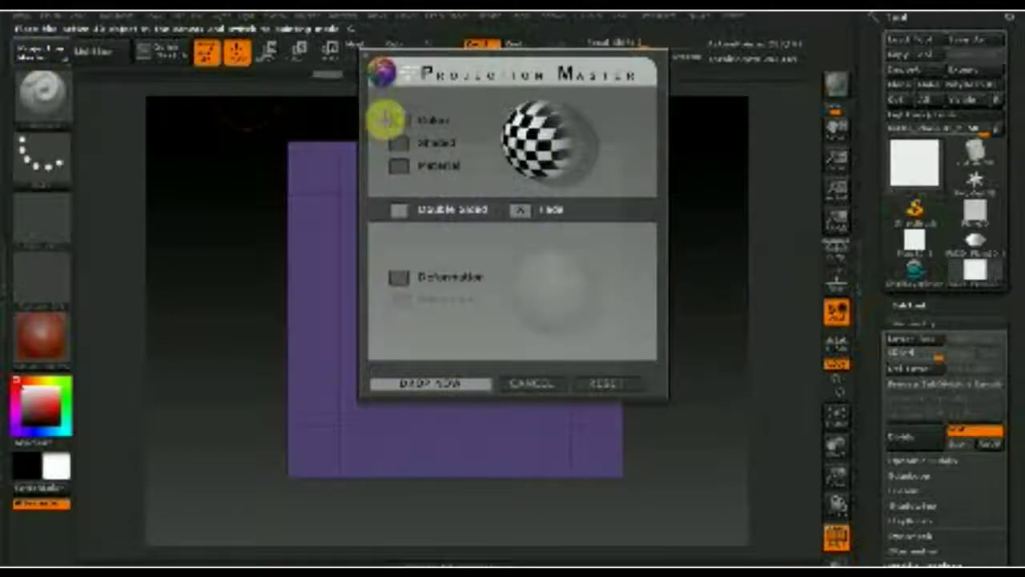
{"action": "left_click", "coordinate": [398, 121]}
{"action": "left_click", "coordinate": [399, 277]}
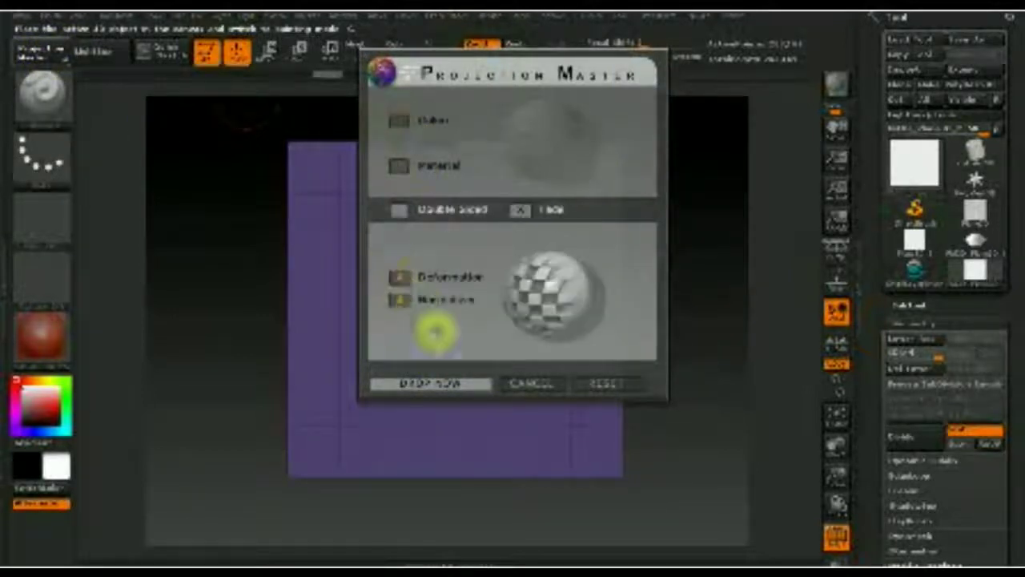
{"action": "left_click", "coordinate": [399, 300]}
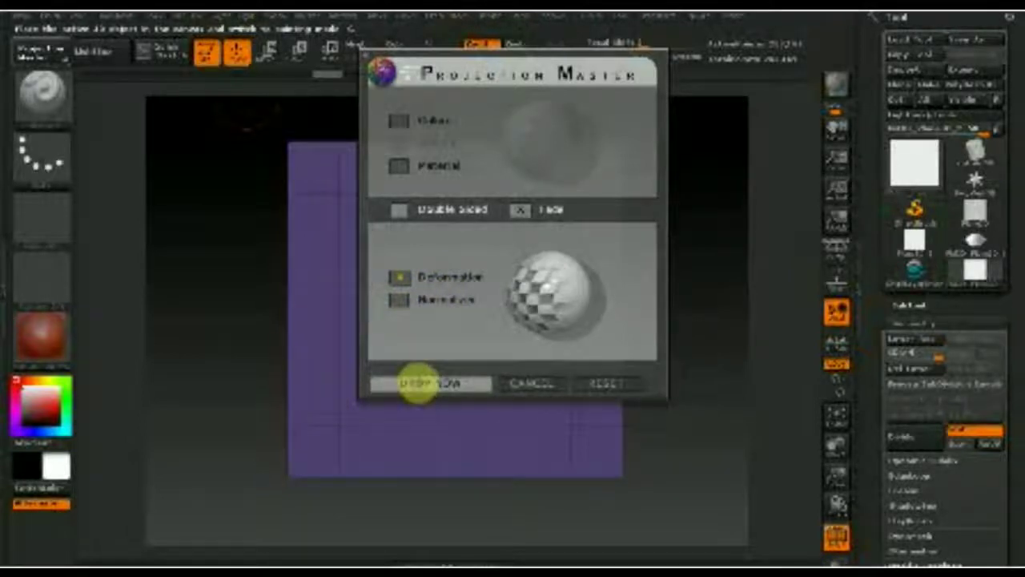
{"action": "left_click", "coordinate": [419, 383]}
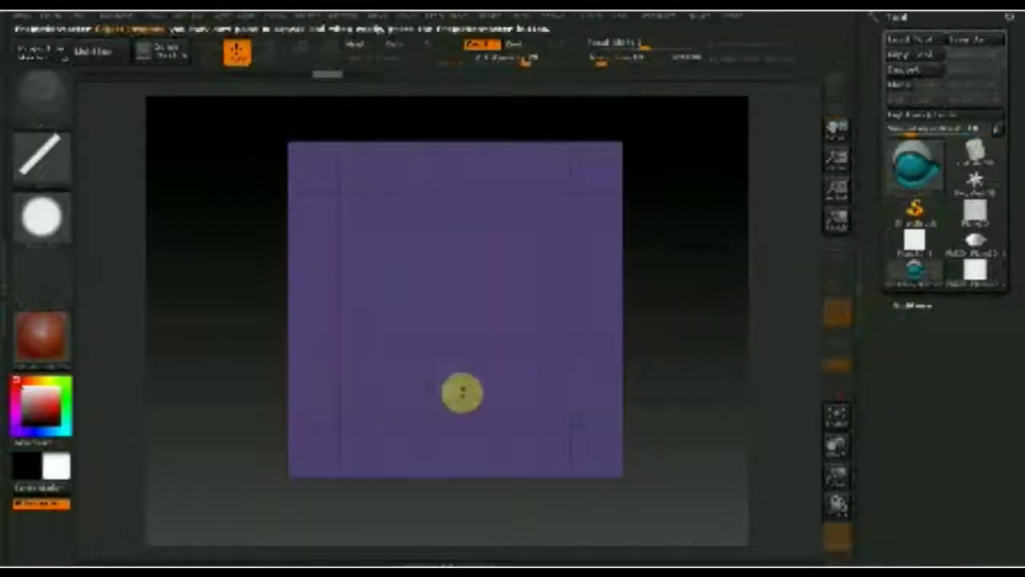
{"action": "left_click", "coordinate": [54, 167]}
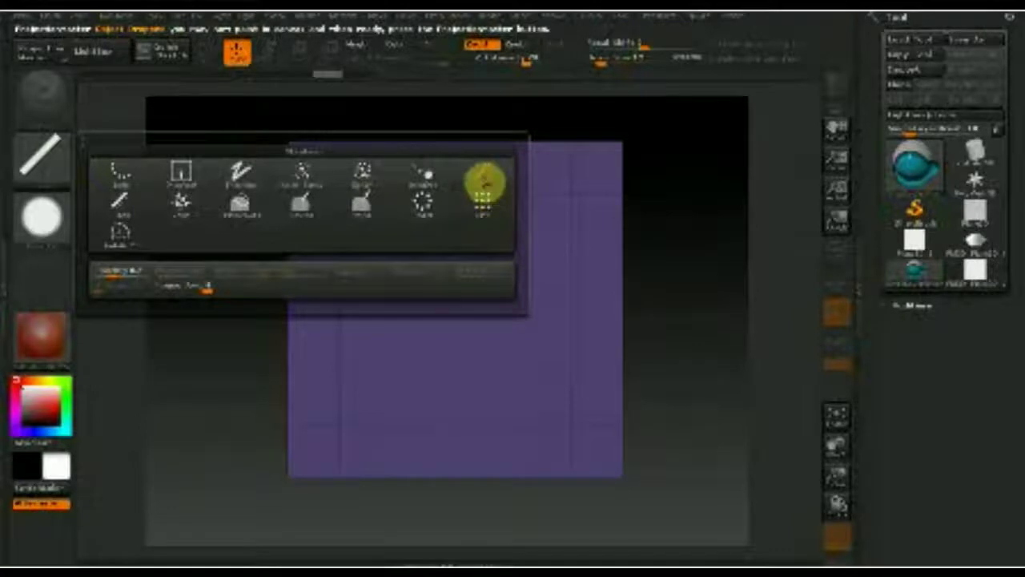
Step: Set up a Line stroke with a round alpha and adjust Draw Size and Z Intensity
{"action": "left_click", "coordinate": [484, 183]}
{"action": "left_click", "coordinate": [44, 226]}
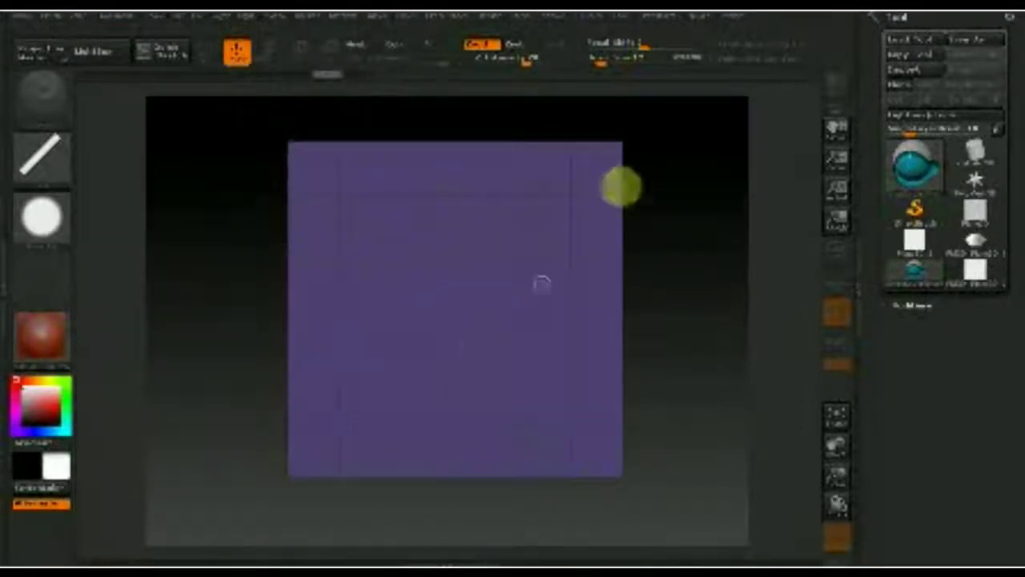
{"action": "left_click", "coordinate": [603, 61]}
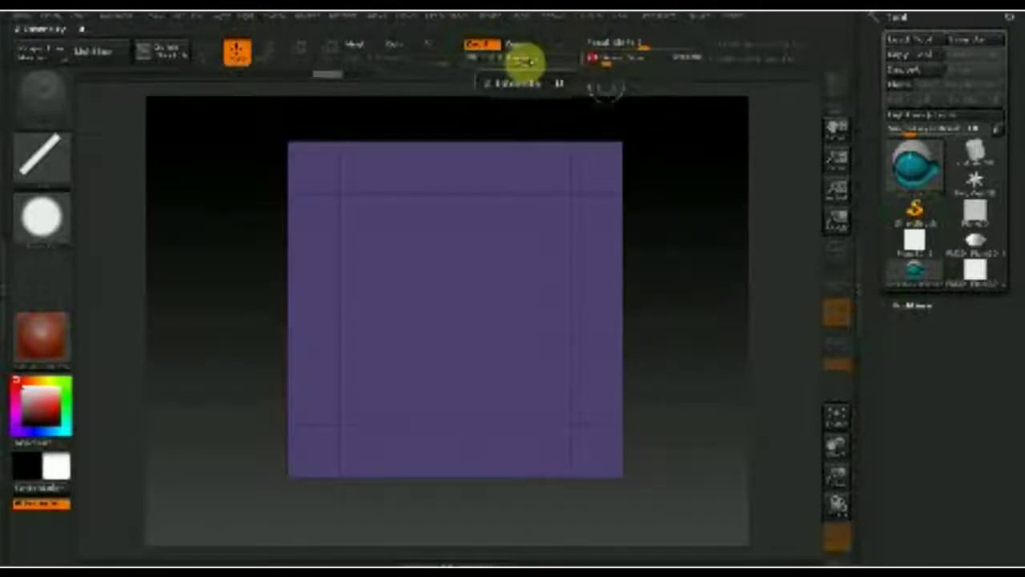
{"action": "left_click", "coordinate": [527, 62]}
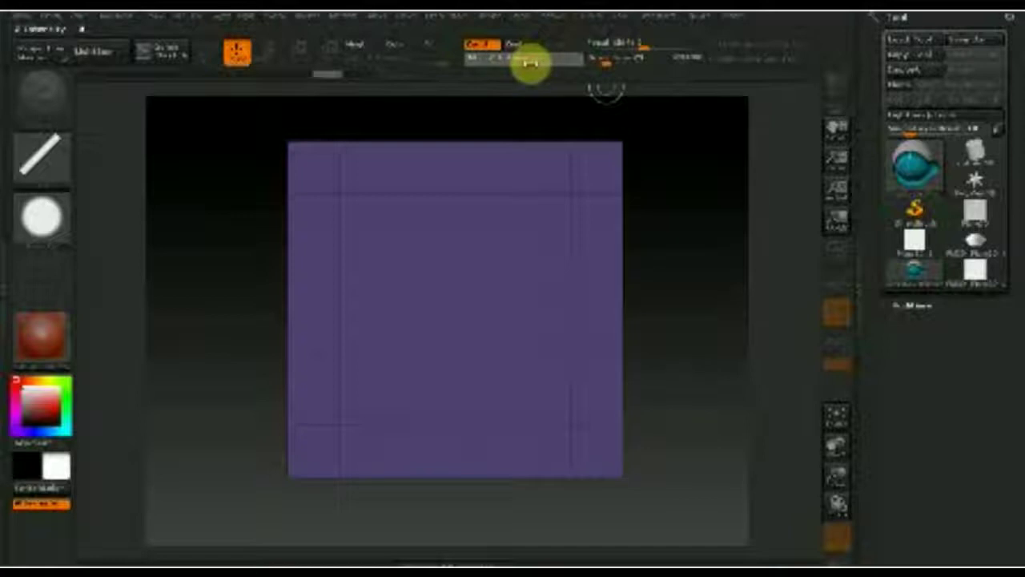
{"action": "key", "text": "ctrl+z"}
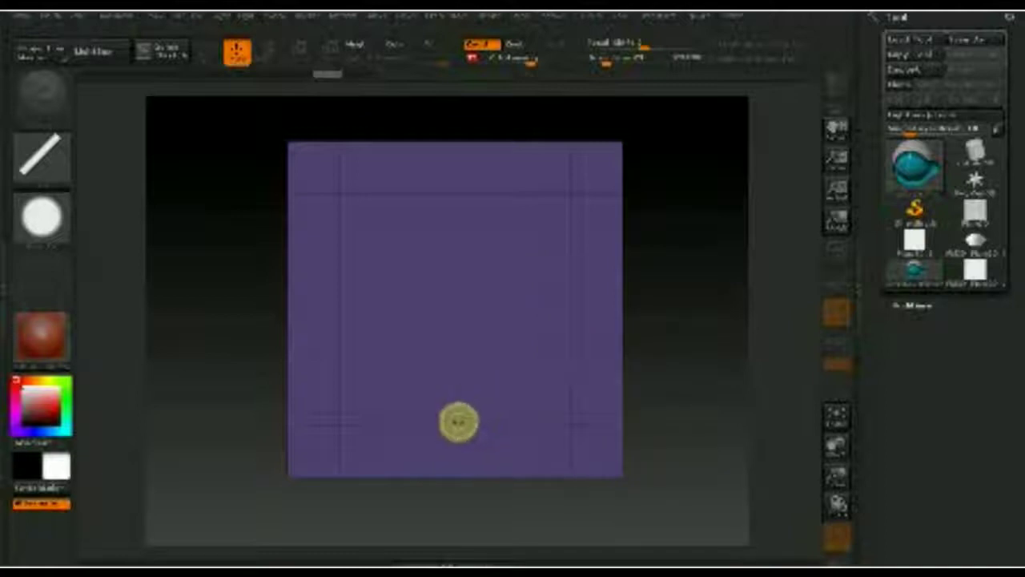
Step: Sculpt parallel diagonal ZAdd and ZSub line strokes across the lower right of the plane
{"action": "left_click_drag", "start_coordinate": [477, 412], "coordinate": [576, 317]}
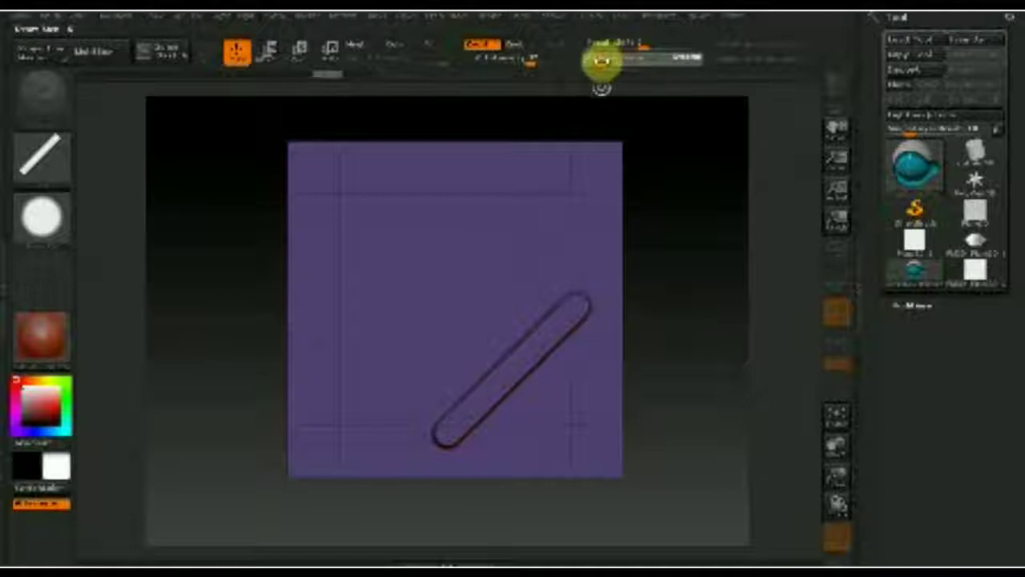
{"action": "left_click_drag", "start_coordinate": [455, 398], "coordinate": [553, 307]}
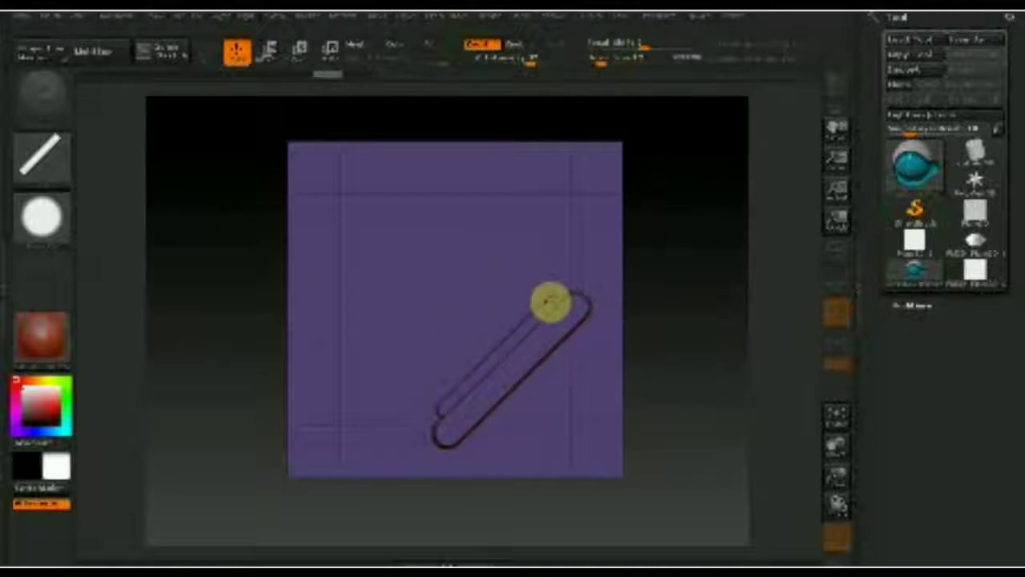
{"action": "left_click", "coordinate": [595, 62]}
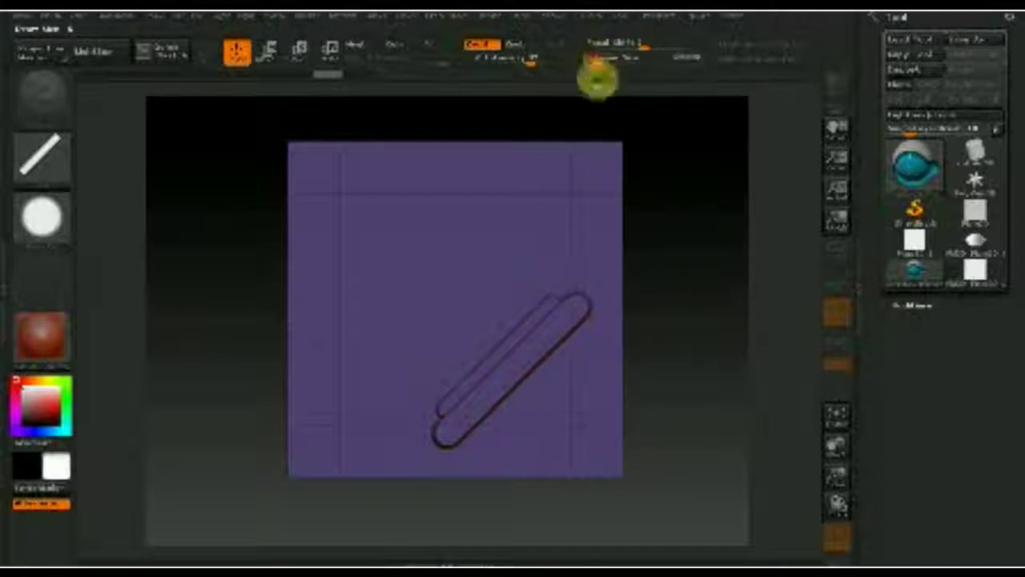
{"action": "left_click_drag", "start_coordinate": [446, 393], "coordinate": [519, 318]}
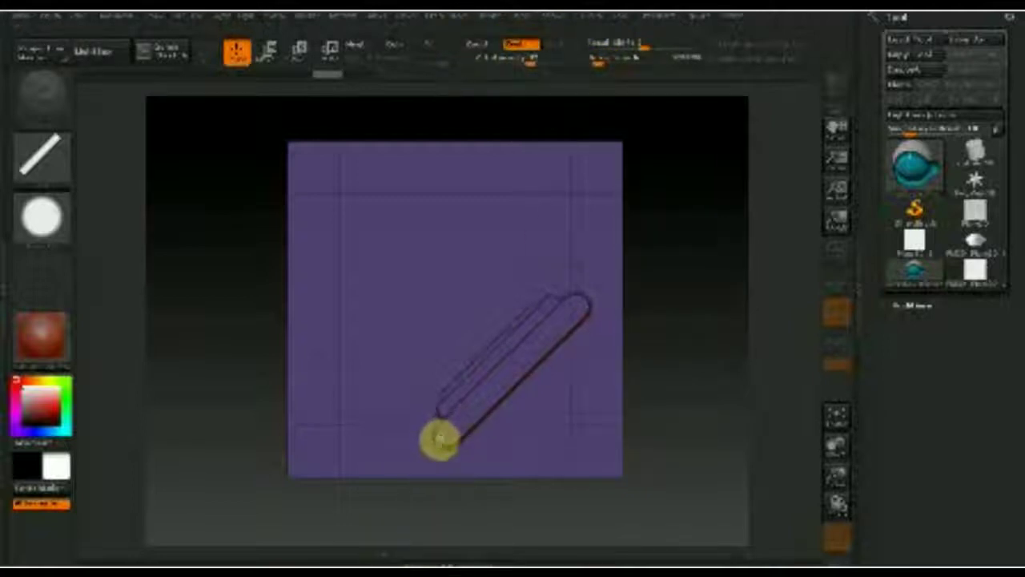
{"action": "left_click_drag", "start_coordinate": [451, 434], "coordinate": [560, 329]}
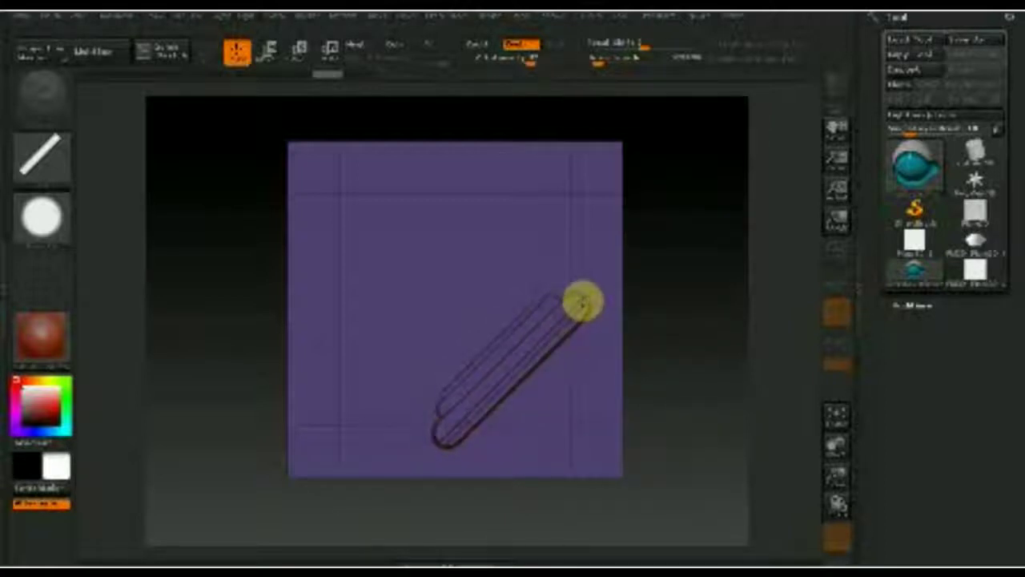
{"action": "left_click_drag", "start_coordinate": [582, 302], "coordinate": [587, 303]}
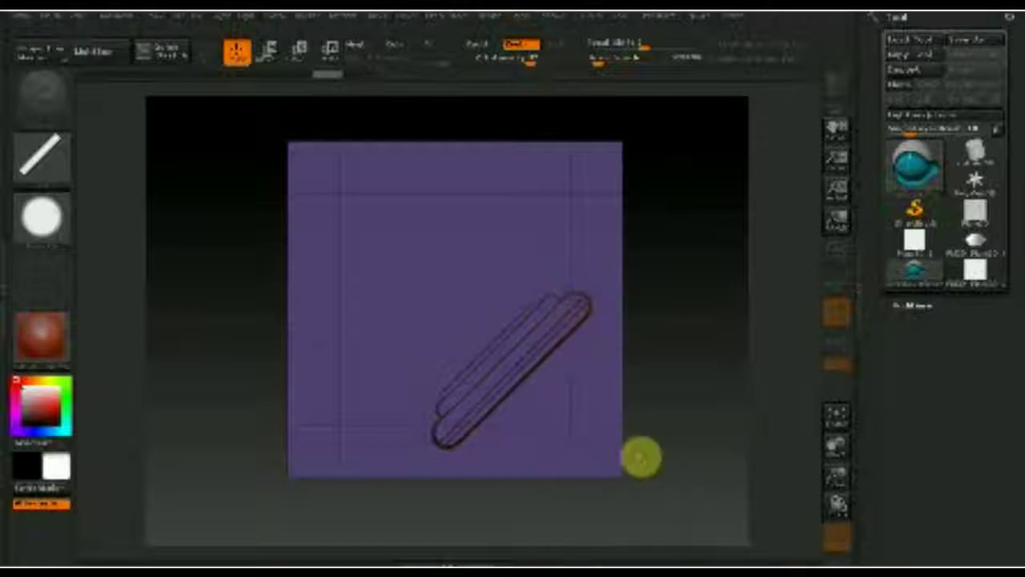
Step: Pick the sculpted plane back up from Projection Master and turn off PolyF
{"action": "left_click", "coordinate": [41, 54]}
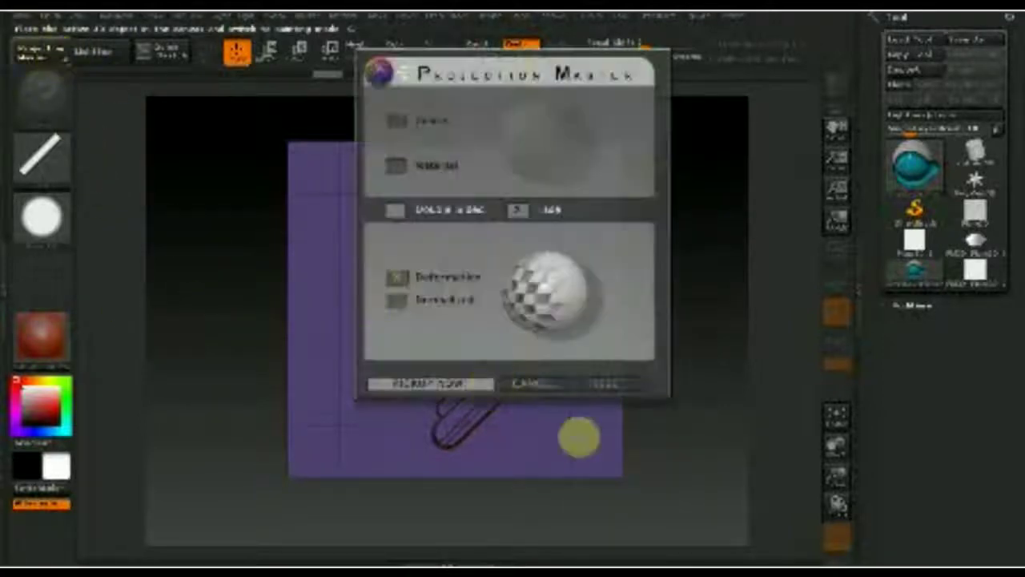
{"action": "left_click", "coordinate": [423, 386]}
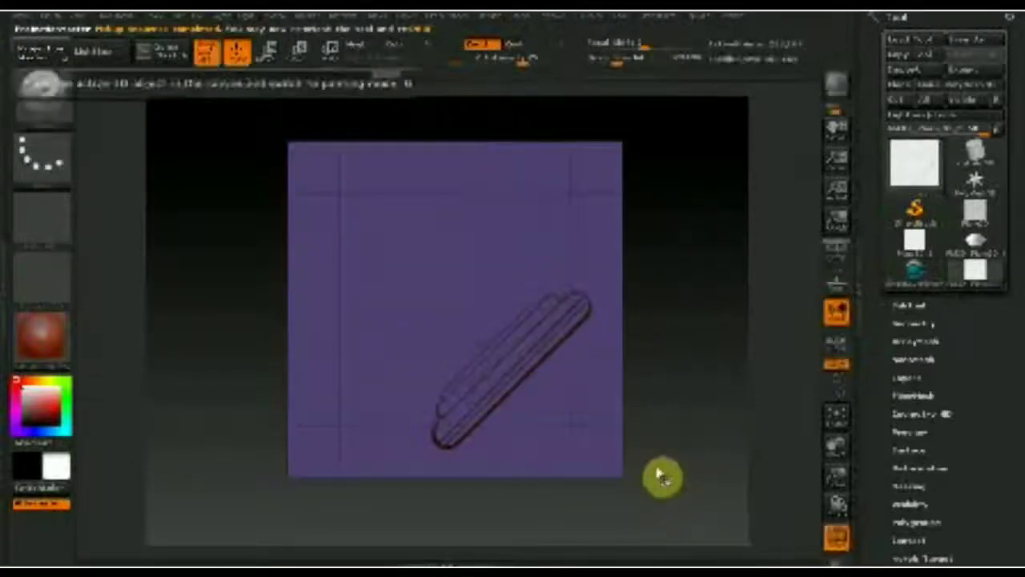
{"action": "left_click", "coordinate": [830, 538]}
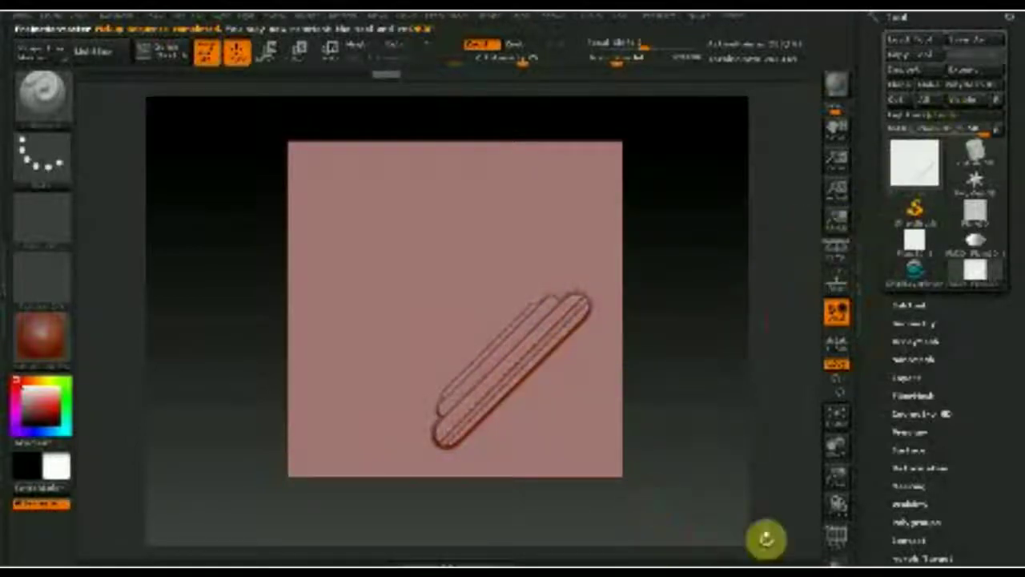
Step: Mask the right half, apply Deformation > Mirror X to copy the grooves left, and clear the mask
{"action": "left_click", "coordinate": [838, 541]}
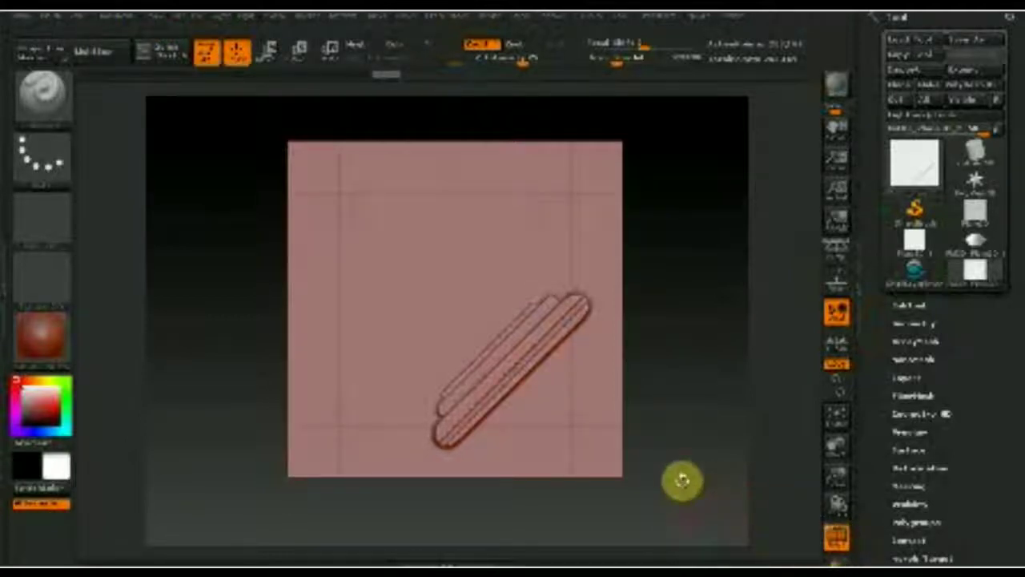
{"action": "left_click_drag", "start_coordinate": [687, 506], "coordinate": [455, 141], "text": "ctrl+shift"}
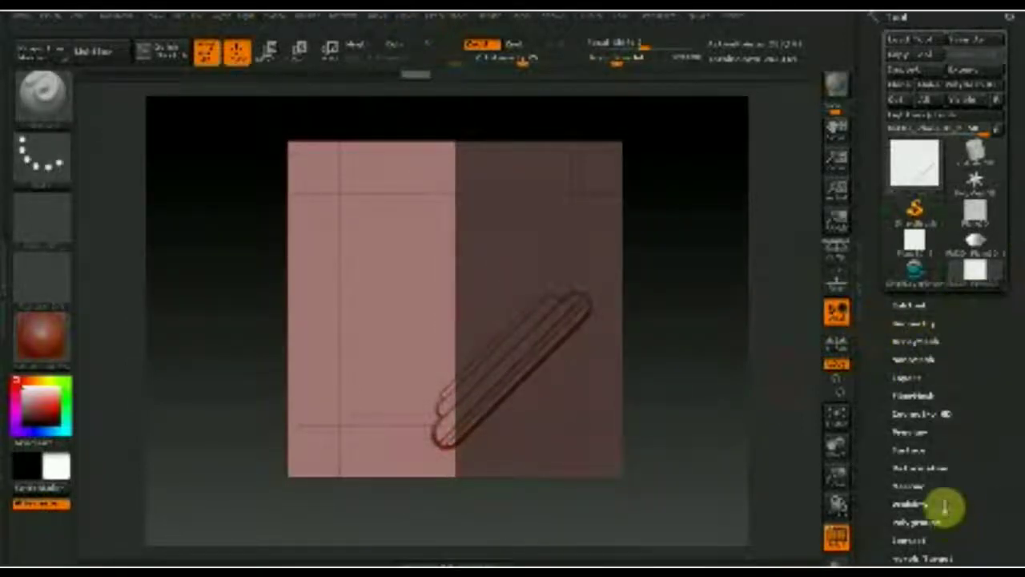
{"action": "left_click", "coordinate": [925, 469]}
{"action": "left_click", "coordinate": [944, 426]}
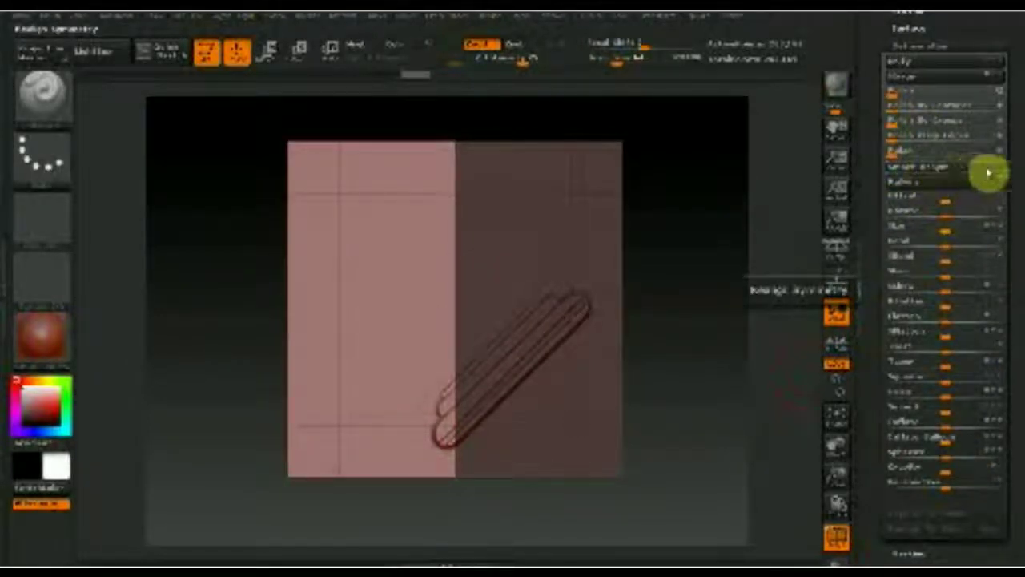
{"action": "left_click", "coordinate": [916, 186]}
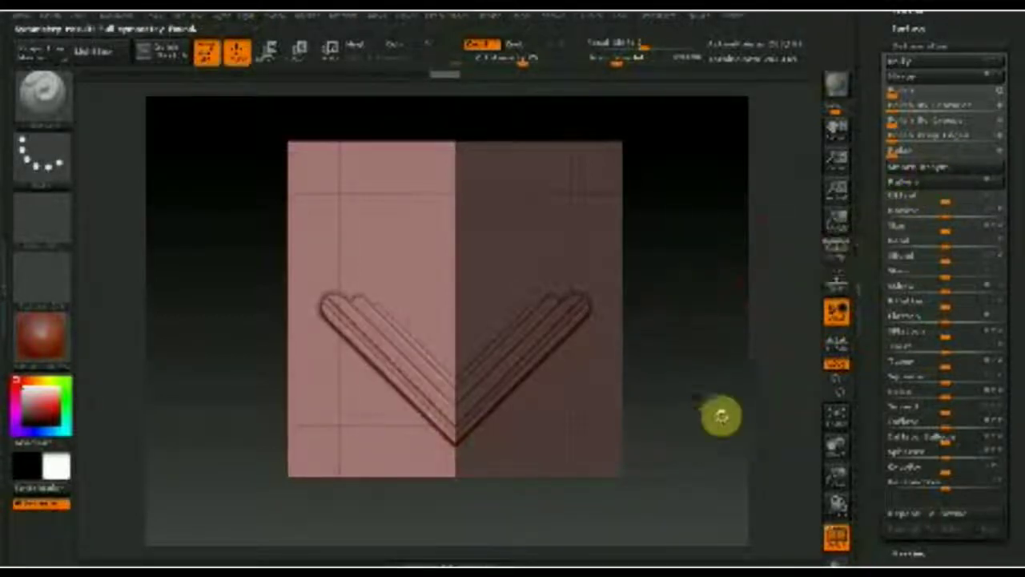
{"action": "left_click_drag", "start_coordinate": [683, 373], "coordinate": [660, 334], "text": "ctrl"}
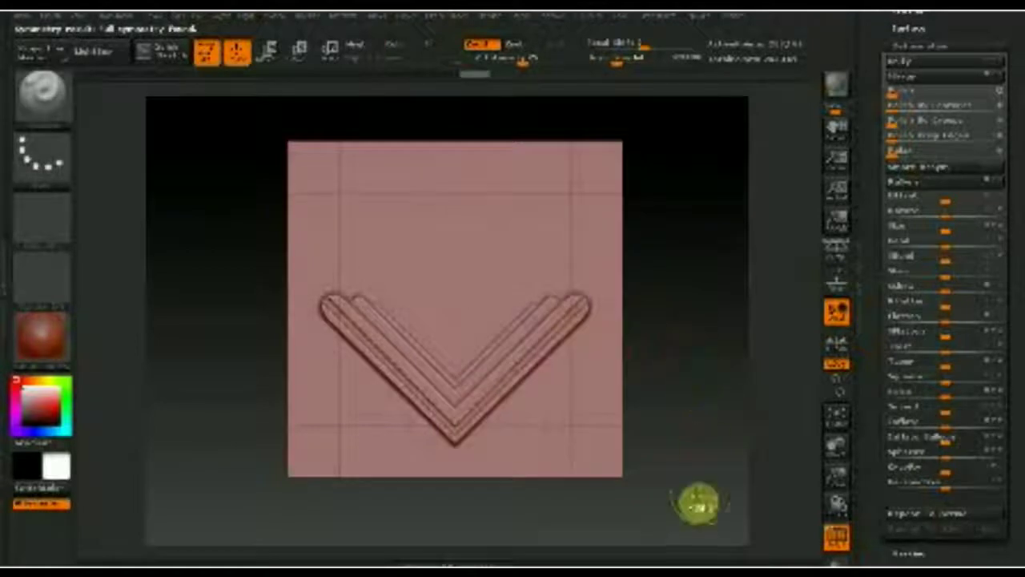
{"action": "left_click_drag", "start_coordinate": [318, 376], "coordinate": [220, 310], "text": "ctrl"}
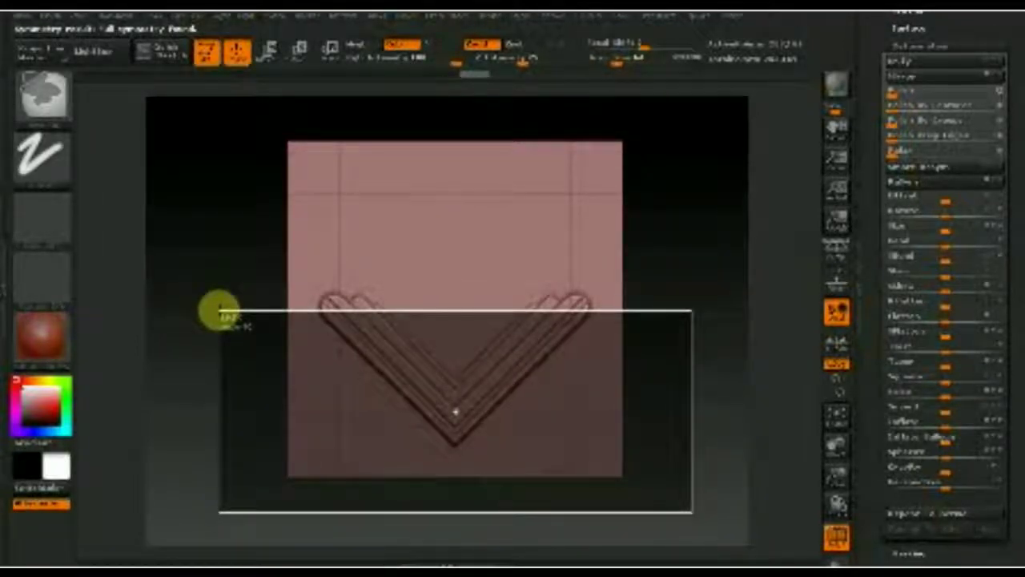
Step: Mask the lower half, mirror the V grooves upward into a diamond, and clear the mask
{"action": "left_click_drag", "start_coordinate": [220, 311], "coordinate": [221, 311], "text": "ctrl"}
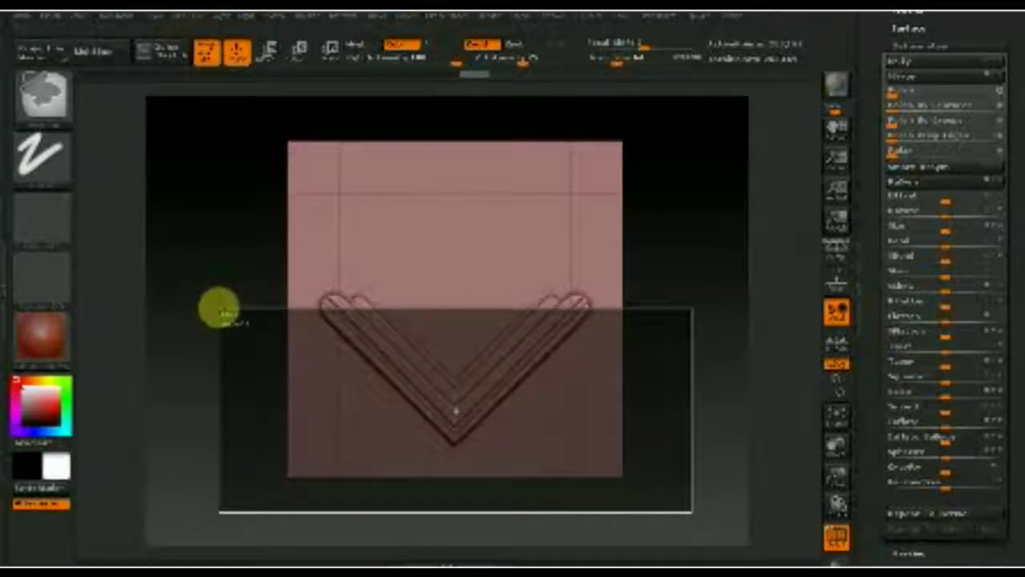
{"action": "left_click_drag", "start_coordinate": [220, 311], "coordinate": [221, 311], "text": "ctrl"}
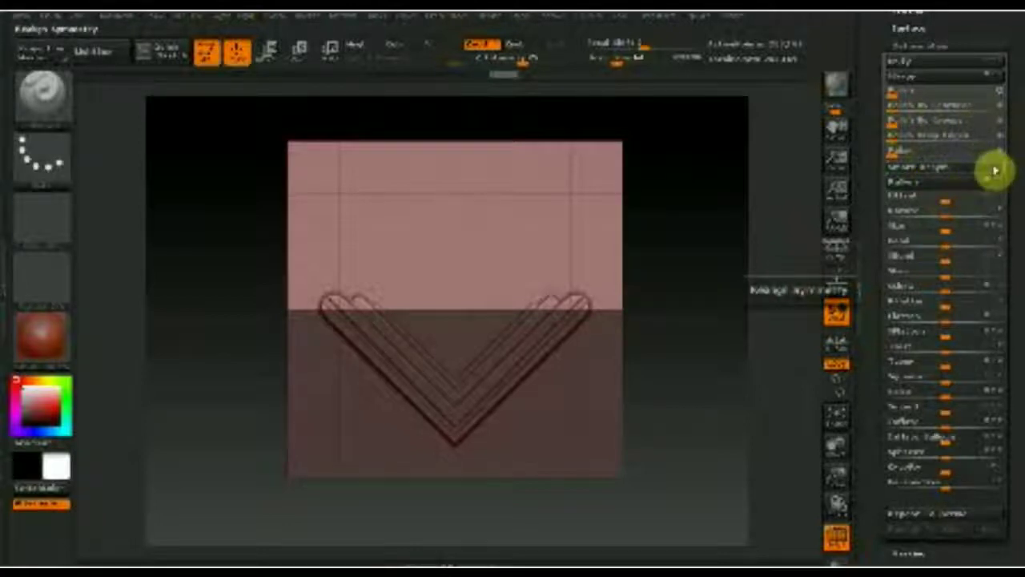
{"action": "left_click", "coordinate": [946, 169]}
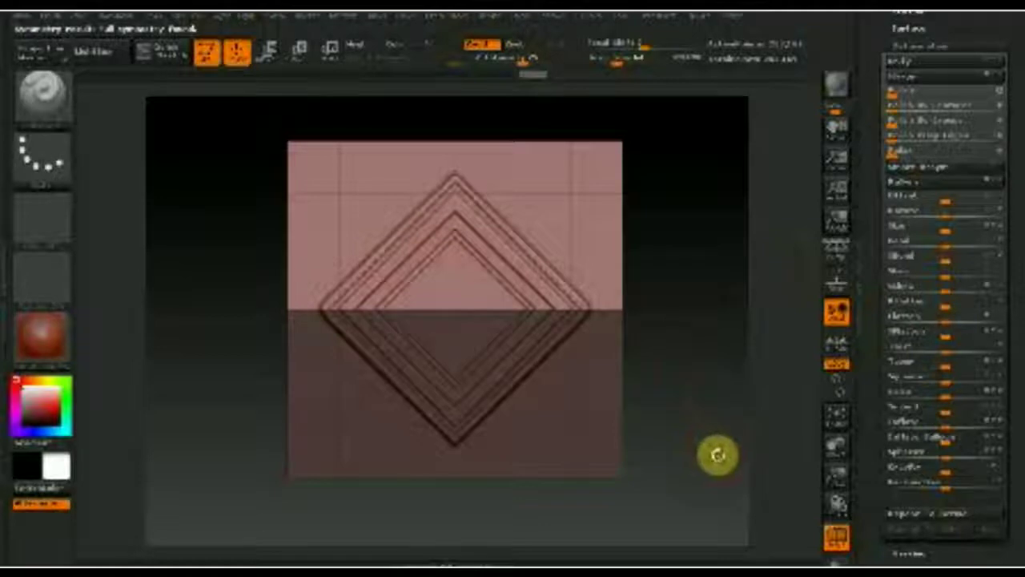
{"action": "left_click", "coordinate": [673, 316], "text": "ctrl"}
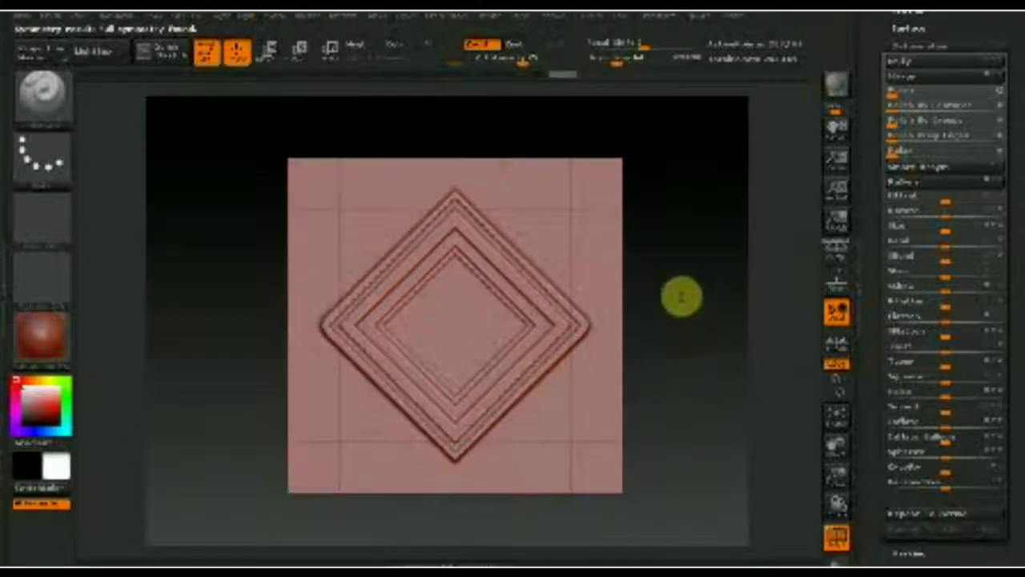
Step: Rotate the plane 45° with the Deformation Rotate slider so the grooves form an upright square
{"action": "left_click_drag", "start_coordinate": [680, 293], "coordinate": [687, 319], "text": "alt"}
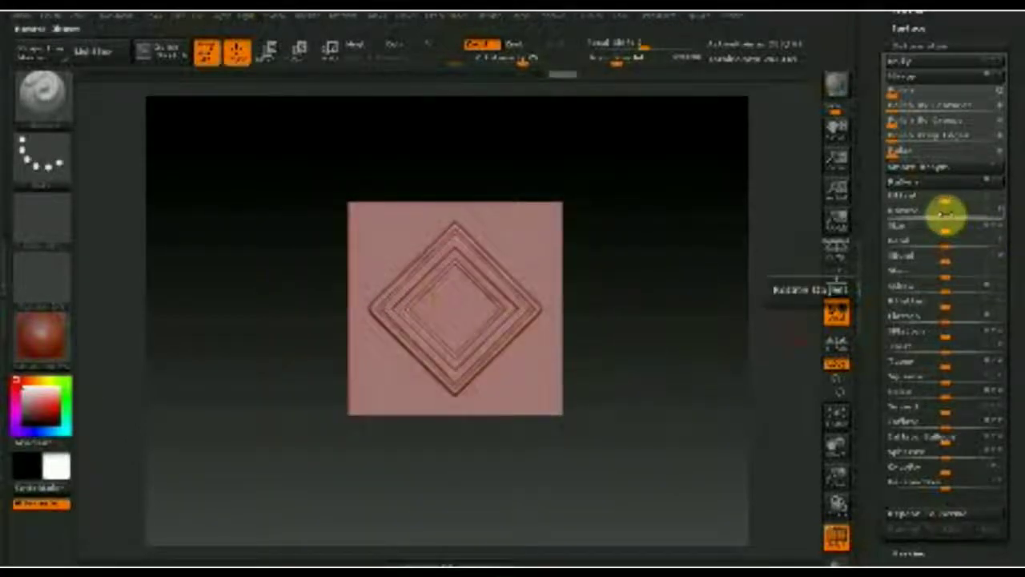
{"action": "left_click_drag", "start_coordinate": [946, 213], "coordinate": [960, 216]}
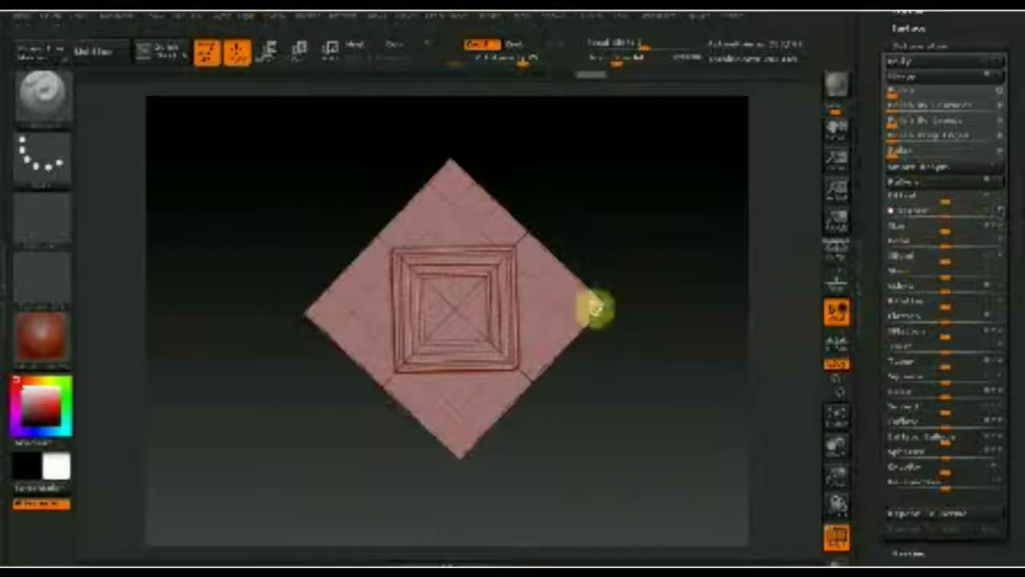
{"action": "mouse_move", "coordinate": [674, 438]}
{"action": "left_mouse_down"}
{"action": "mouse_move", "coordinate": [657, 396]}
{"action": "mouse_move", "coordinate": [659, 437]}
{"action": "left_mouse_up"}
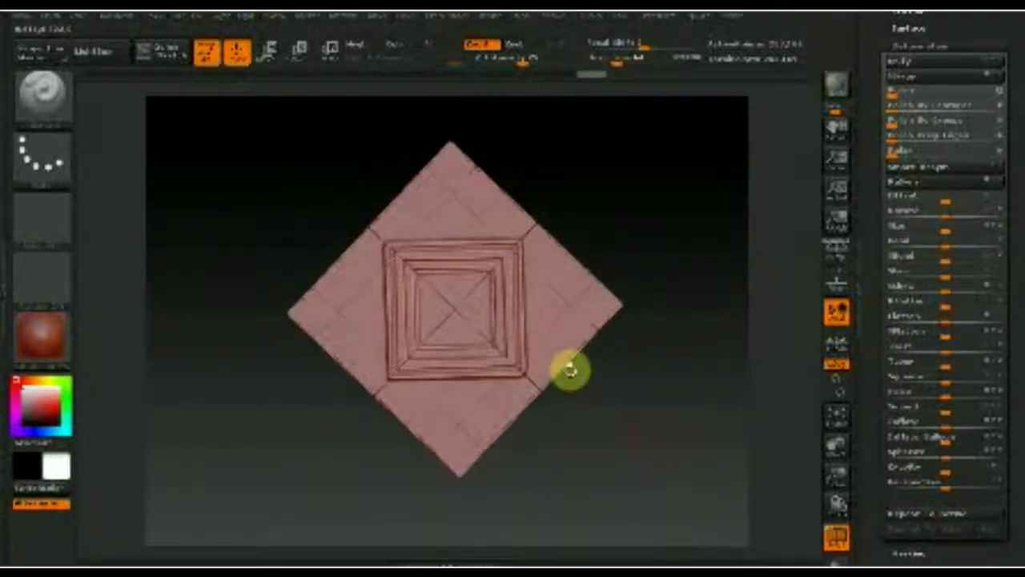
{"action": "left_click", "coordinate": [60, 164]}
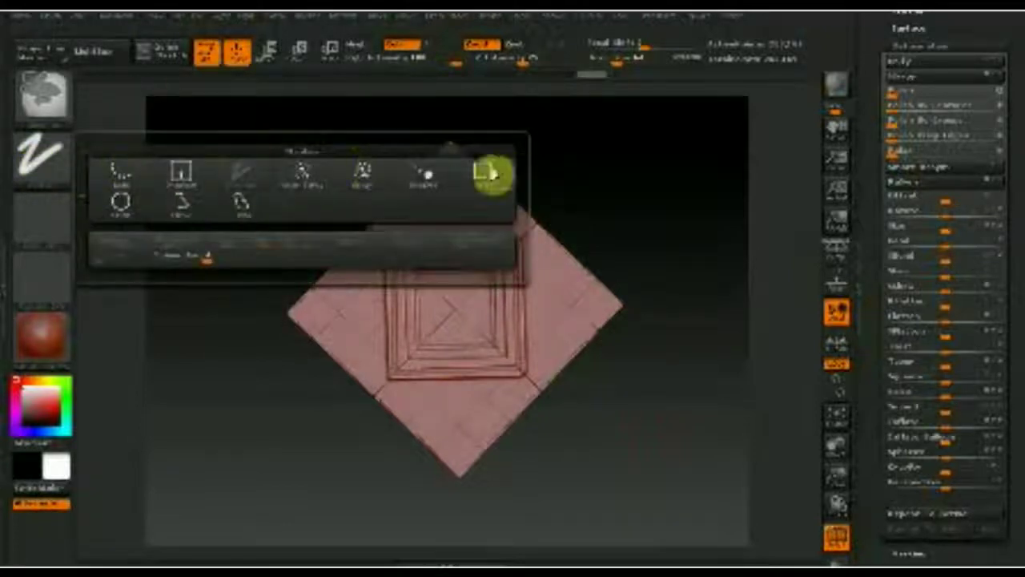
Step: Switch to the Rect stroke and mask a rectangle over the central grooved square
{"action": "left_click", "coordinate": [484, 172]}
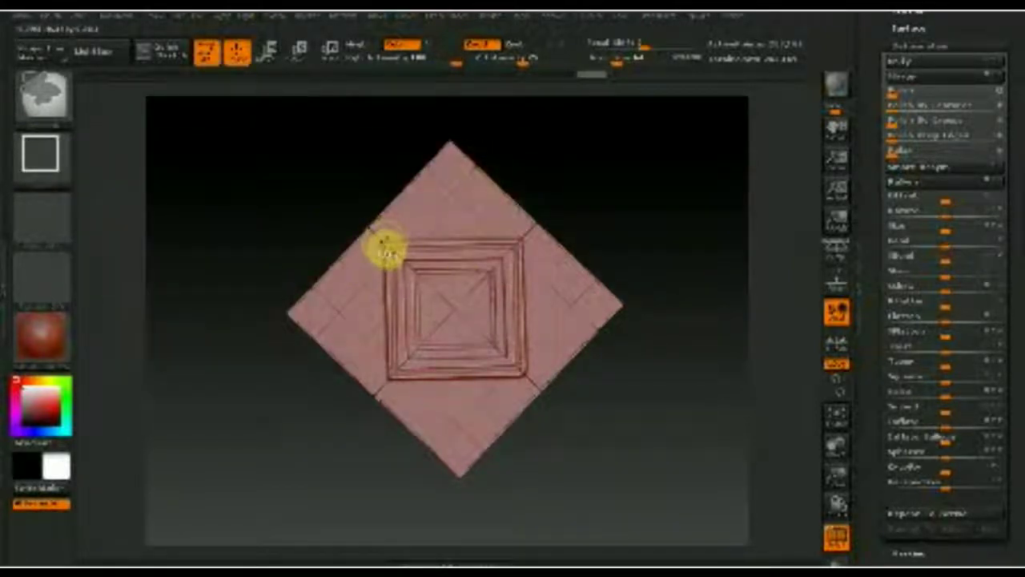
{"action": "left_click_drag", "start_coordinate": [387, 243], "coordinate": [529, 378]}
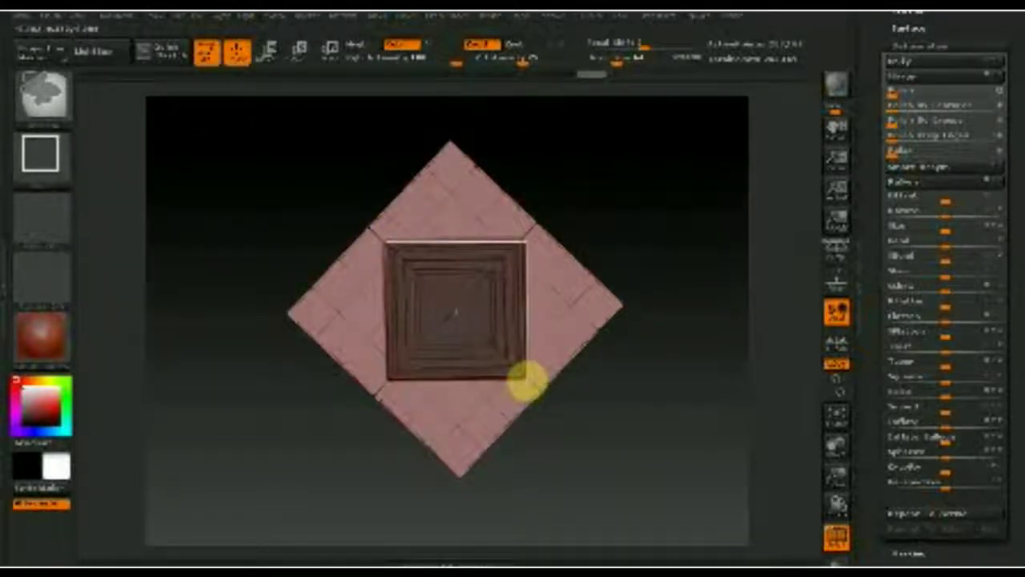
{"action": "left_click_drag", "start_coordinate": [527, 380], "coordinate": [522, 376]}
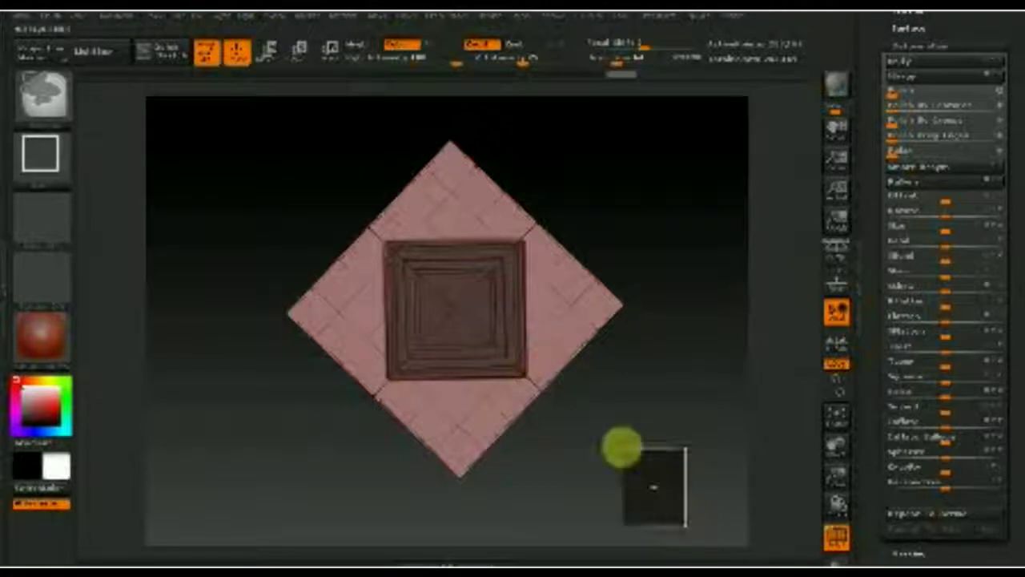
{"action": "left_click_drag", "start_coordinate": [527, 381], "coordinate": [623, 446]}
{"action": "left_click", "coordinate": [329, 51]}
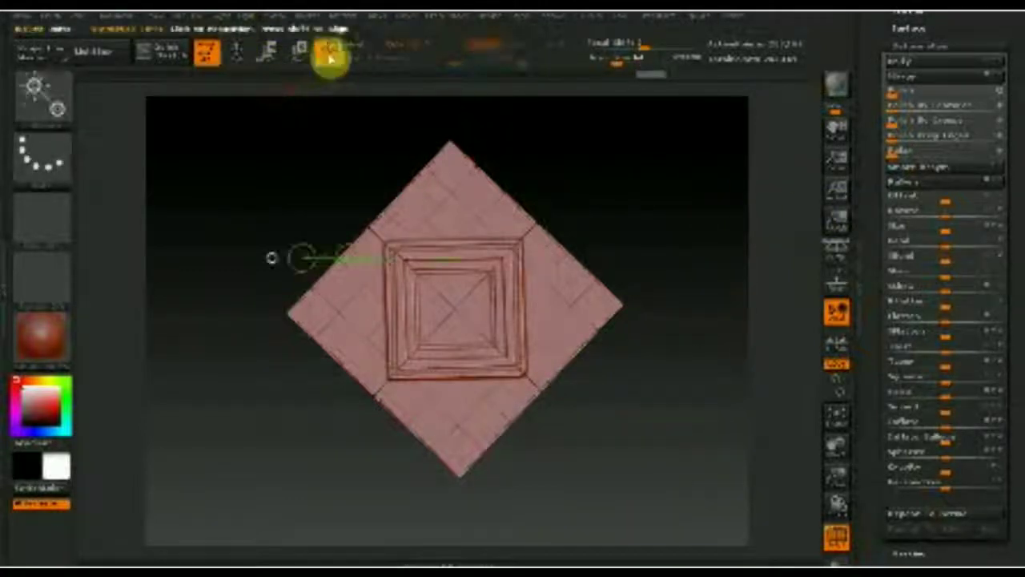
Step: Dismiss a trial Move transpose line and re-mask the inner grooved square with a rectangle
{"action": "left_click_drag", "start_coordinate": [459, 320], "coordinate": [451, 221]}
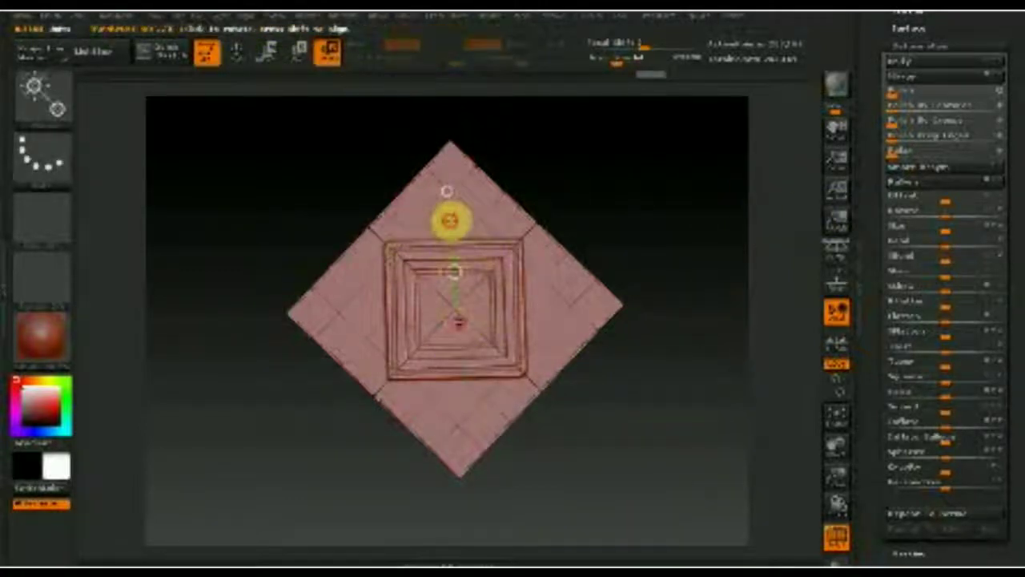
{"action": "left_click", "coordinate": [450, 221]}
{"action": "left_click_drag", "start_coordinate": [451, 221], "coordinate": [451, 221]}
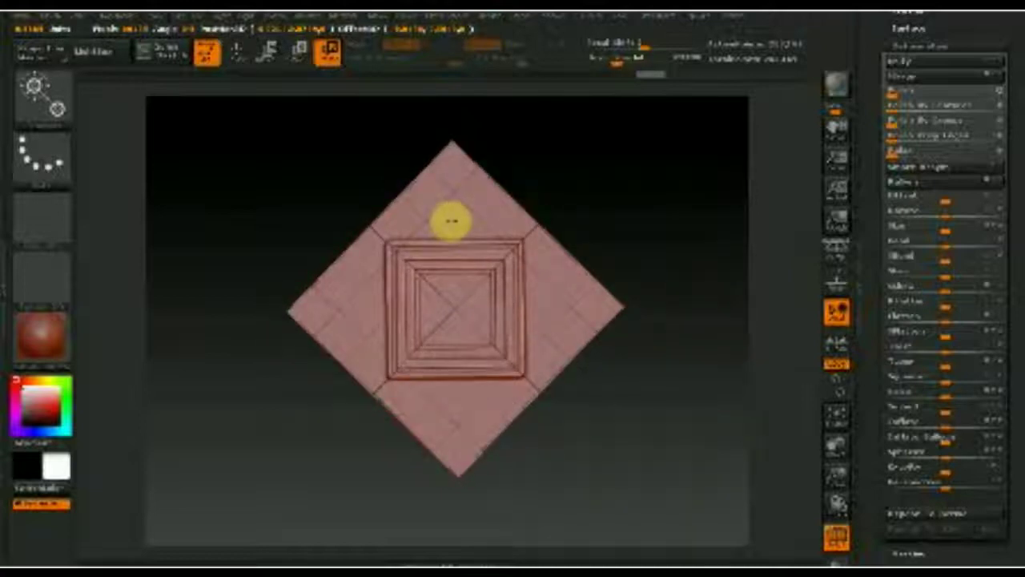
{"action": "left_click", "coordinate": [244, 55]}
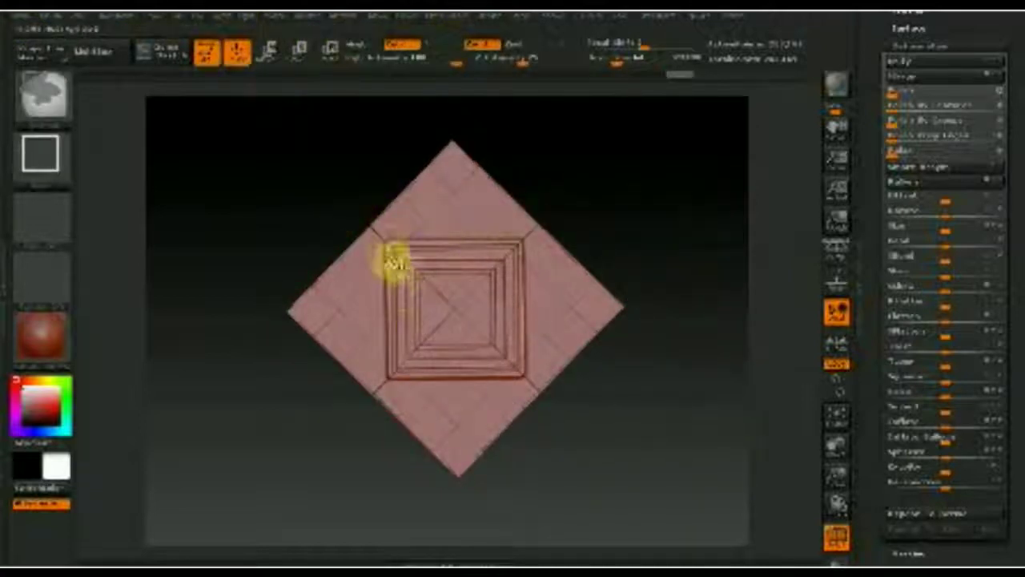
{"action": "left_click_drag", "start_coordinate": [392, 251], "coordinate": [521, 375]}
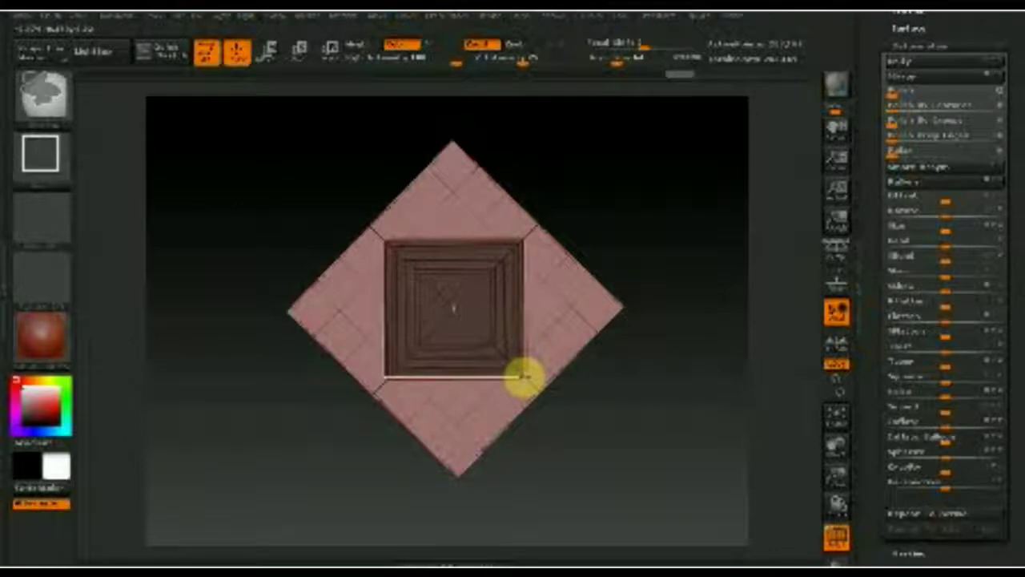
{"action": "left_click_drag", "start_coordinate": [522, 375], "coordinate": [525, 378], "text": "ctrl"}
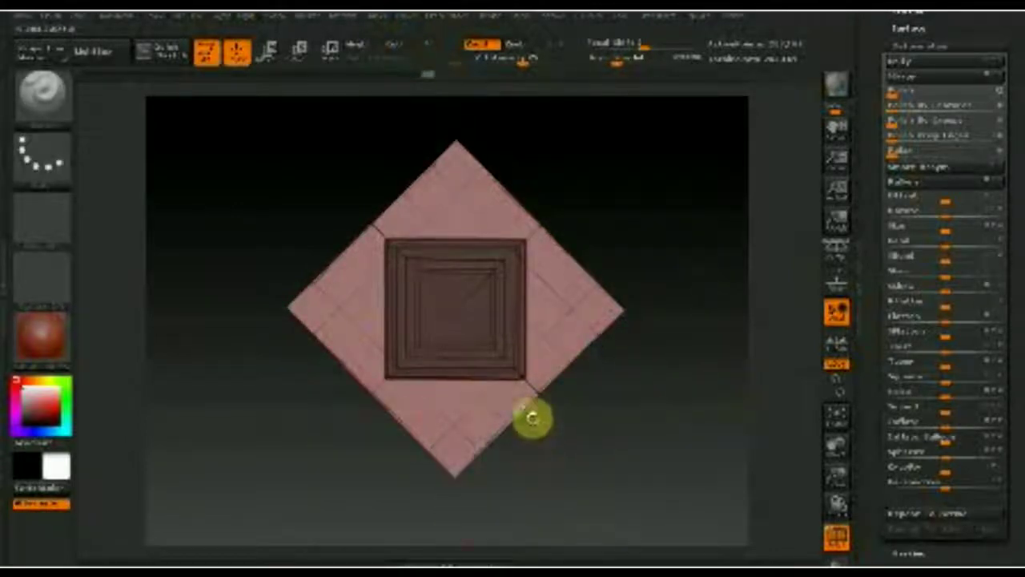
{"action": "left_click_drag", "start_coordinate": [1019, 394], "coordinate": [1018, 259]}
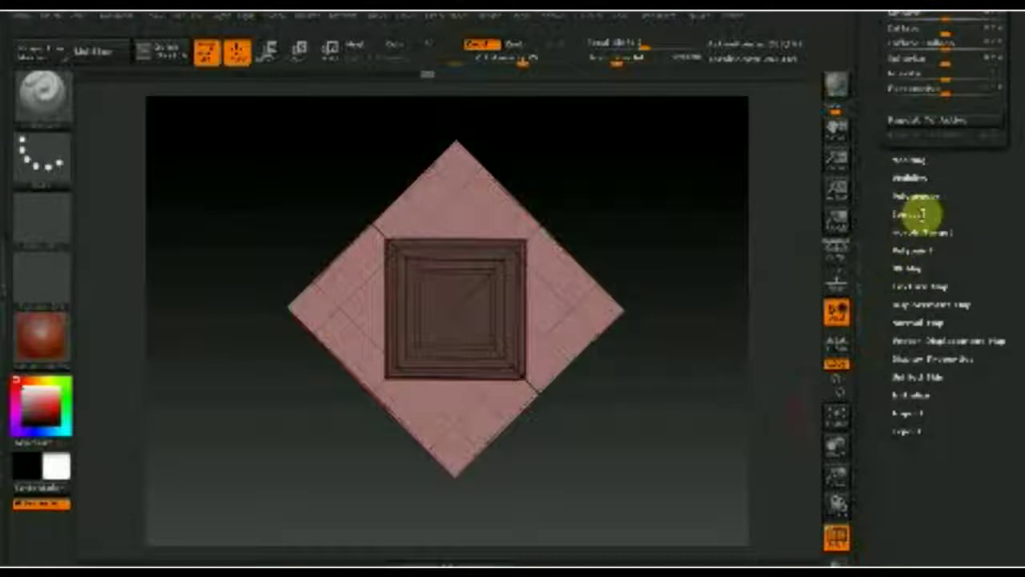
Step: Hide the unmasked outer diamond with Visibility > HidePt, leaving only the grooved inner square
{"action": "left_click", "coordinate": [911, 176]}
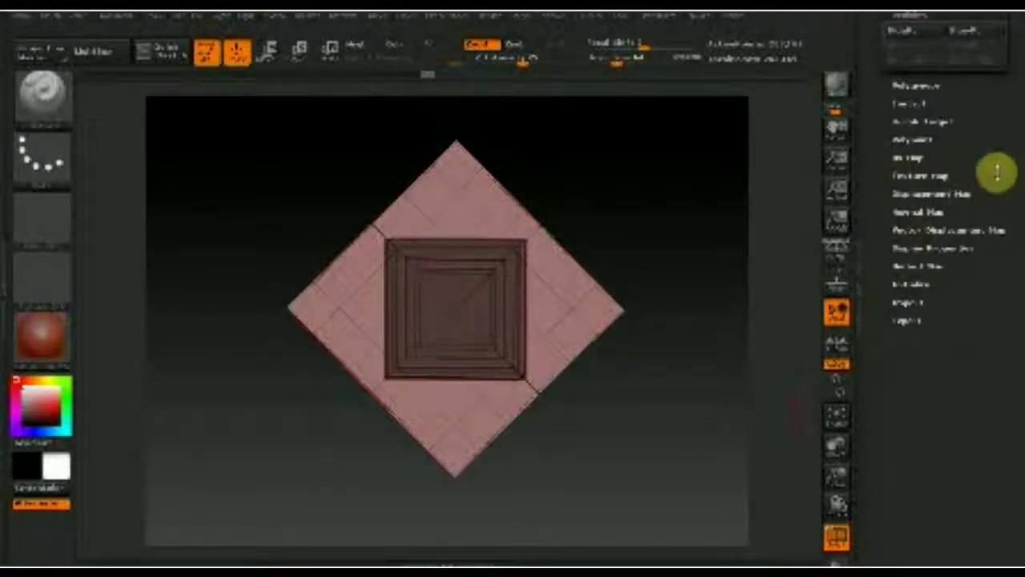
{"action": "left_click_drag", "start_coordinate": [998, 169], "coordinate": [999, 263]}
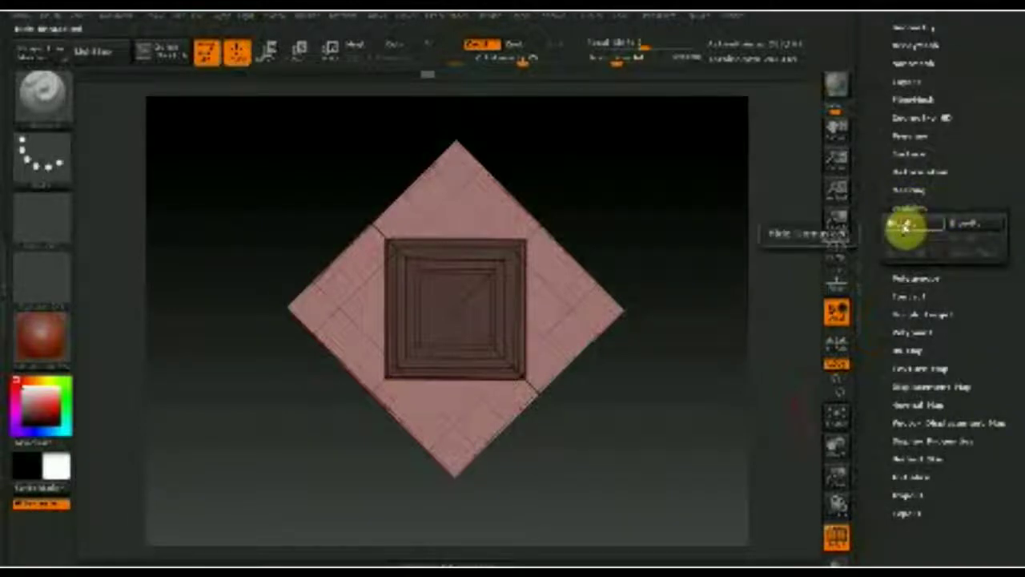
{"action": "left_click", "coordinate": [906, 226]}
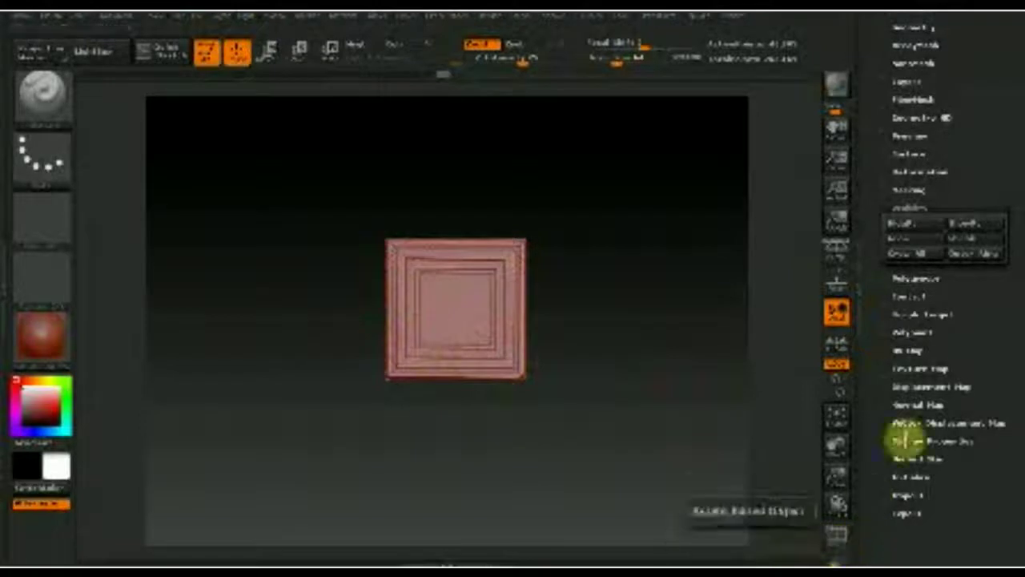
{"action": "left_click_drag", "start_coordinate": [1007, 309], "coordinate": [1011, 404]}
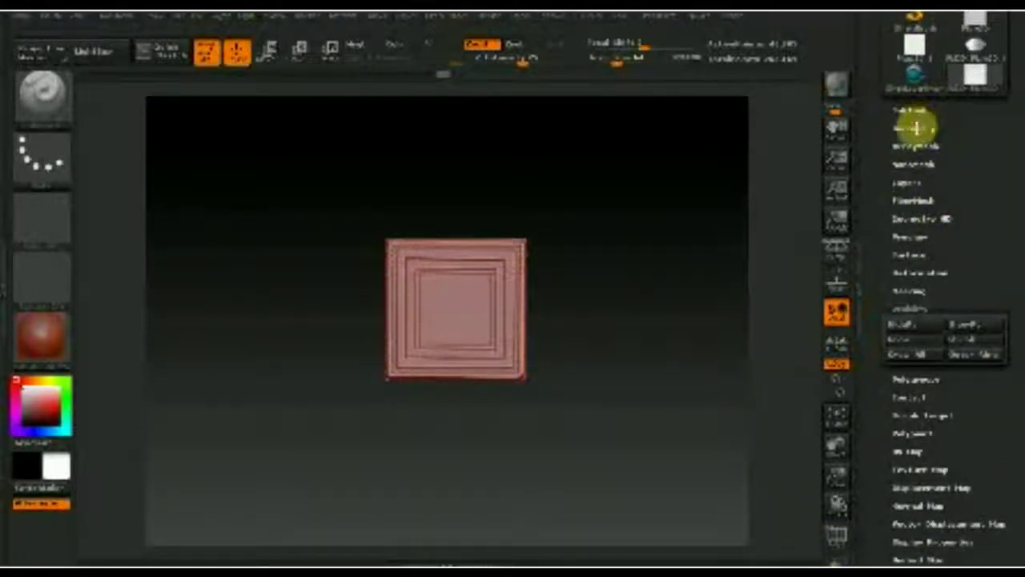
Step: Delete the grooved panel's lower subdivision levels with Geometry > Del Lower
{"action": "left_click", "coordinate": [916, 127]}
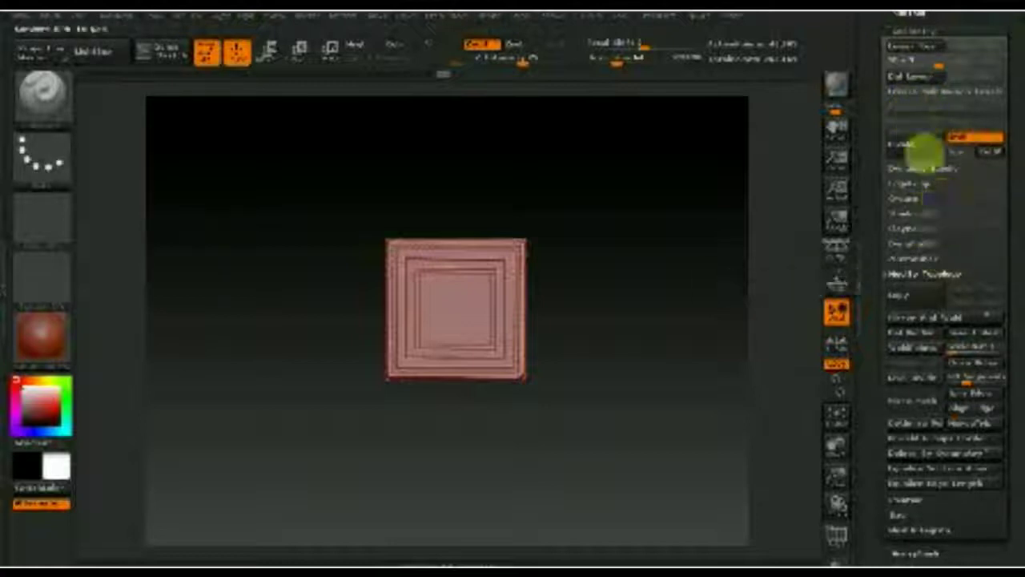
{"action": "left_click", "coordinate": [919, 76]}
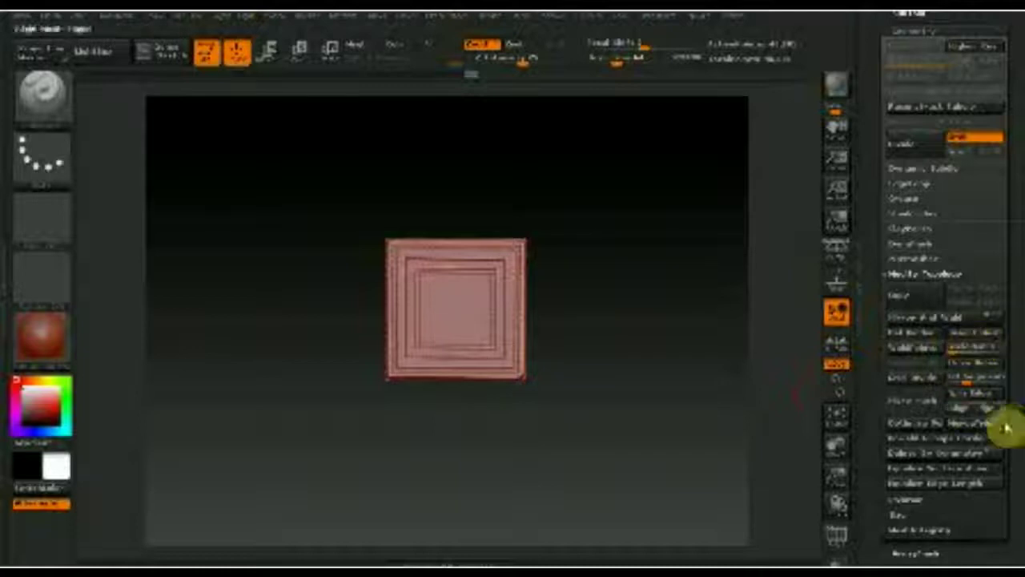
{"action": "scroll", "coordinate": [1013, 424], "scroll_direction": "down", "scroll_amount": 5}
{"action": "left_click_drag", "start_coordinate": [790, 415], "coordinate": [585, 432]}
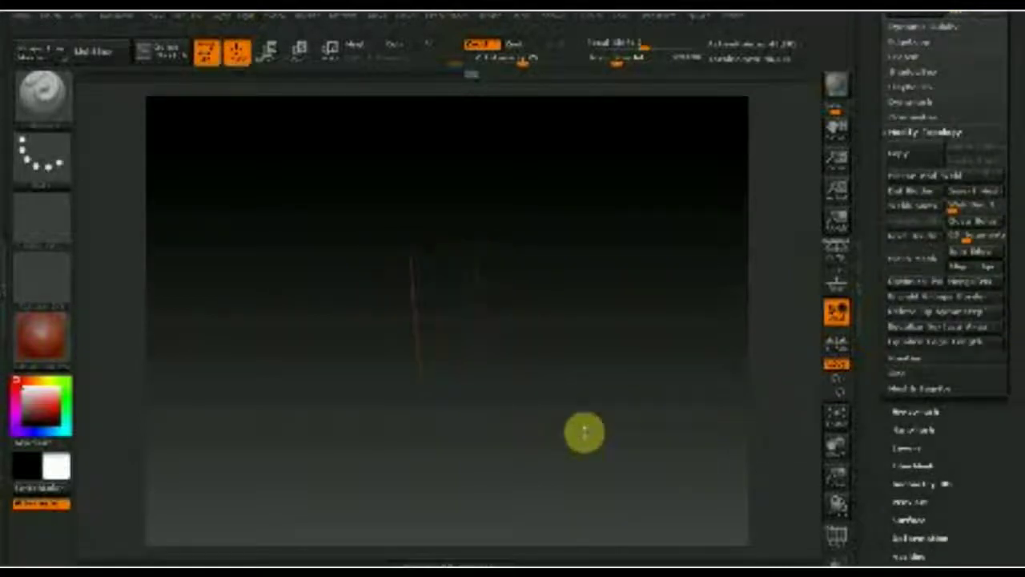
Step: Turn on Double in Display Properties and rotate the view so the plane faces front
{"action": "scroll", "coordinate": [1001, 368], "scroll_direction": "down", "scroll_amount": 4}
{"action": "scroll", "coordinate": [1003, 356], "scroll_direction": "down", "scroll_amount": 4}
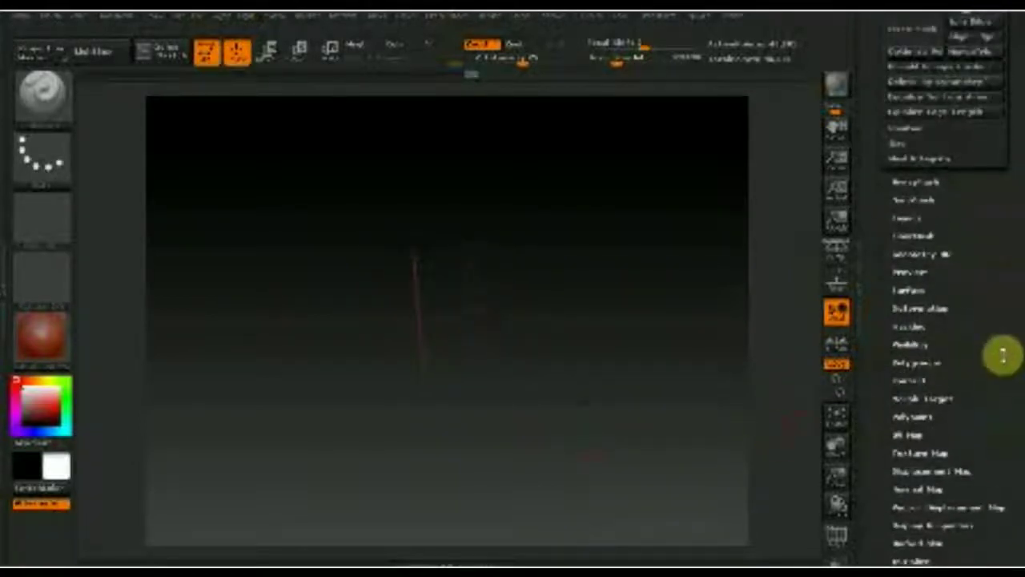
{"action": "scroll", "coordinate": [1003, 356], "scroll_direction": "down", "scroll_amount": 3}
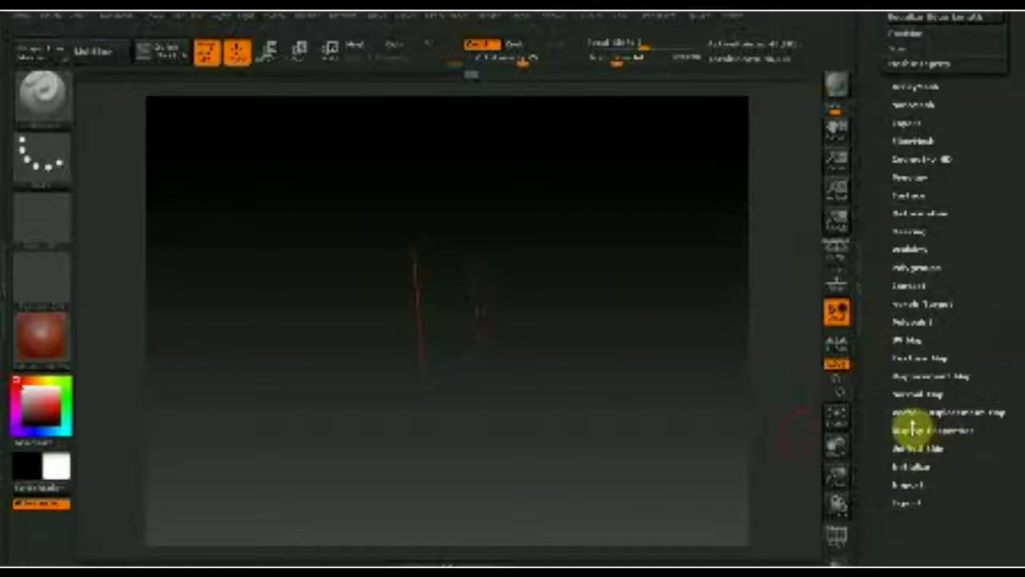
{"action": "left_click", "coordinate": [913, 428]}
{"action": "scroll", "coordinate": [984, 465], "scroll_direction": "up", "scroll_amount": 5}
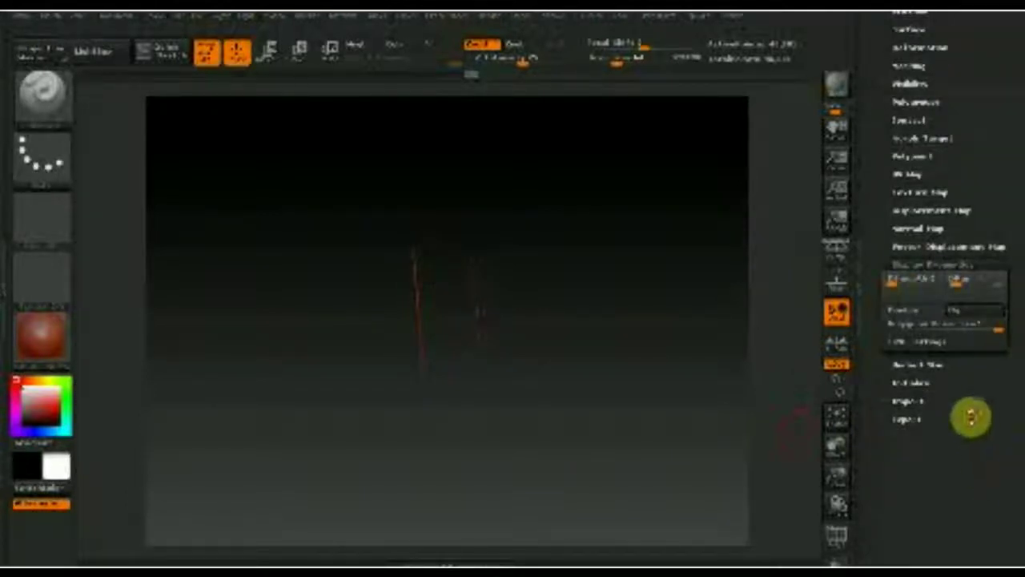
{"action": "left_click", "coordinate": [909, 315]}
{"action": "mouse_move", "coordinate": [598, 412]}
{"action": "left_mouse_down"}
{"action": "mouse_move", "coordinate": [638, 408]}
{"action": "mouse_move", "coordinate": [661, 419]}
{"action": "mouse_move", "coordinate": [613, 417]}
{"action": "mouse_move", "coordinate": [618, 360]}
{"action": "mouse_move", "coordinate": [634, 469]}
{"action": "mouse_move", "coordinate": [618, 401]}
{"action": "left_mouse_up"}
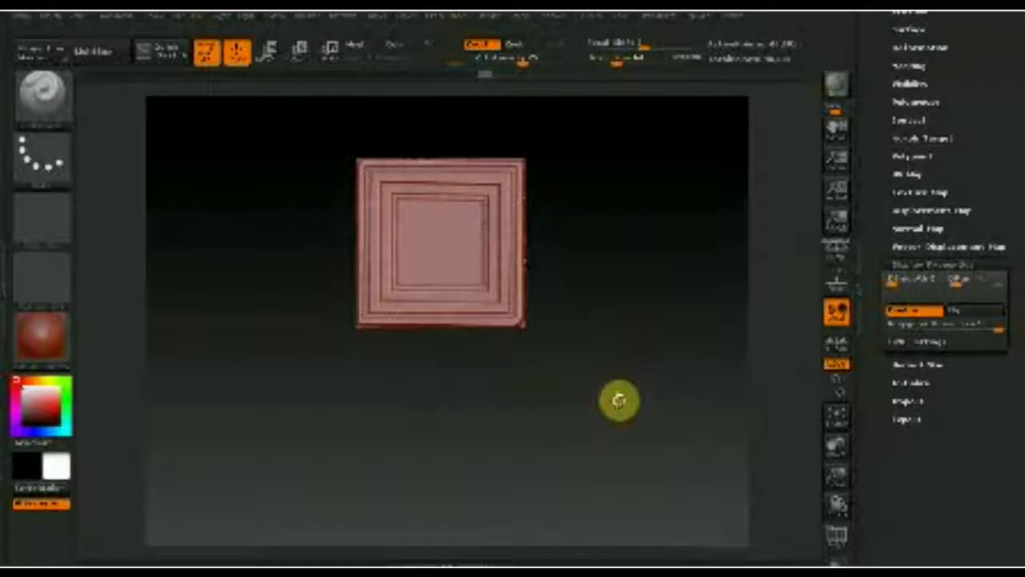
Step: Stretch the grooved square horizontally into a wide rectangle with a Move/Scale transpose line, then return to Draw mode
{"action": "left_click", "coordinate": [269, 51]}
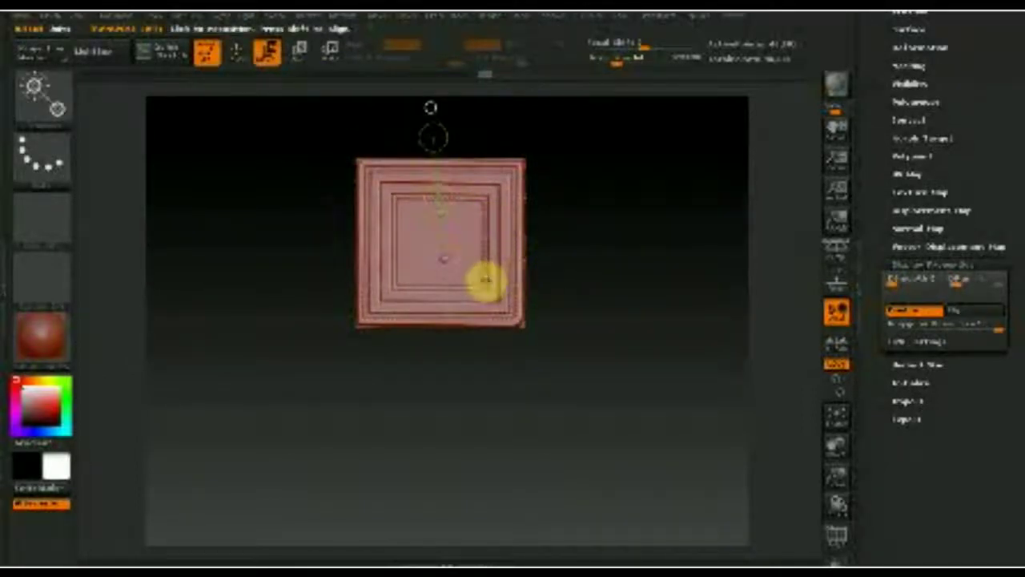
{"action": "left_click_drag", "start_coordinate": [483, 252], "coordinate": [501, 480]}
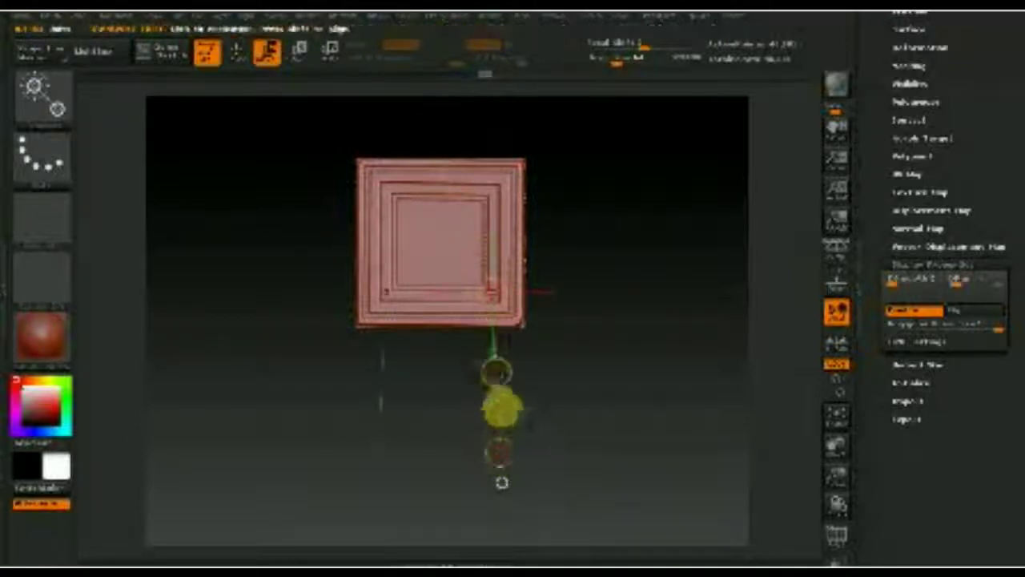
{"action": "mouse_move", "coordinate": [496, 375]}
{"action": "left_mouse_down"}
{"action": "mouse_move", "coordinate": [494, 385]}
{"action": "mouse_move", "coordinate": [580, 386]}
{"action": "left_mouse_up"}
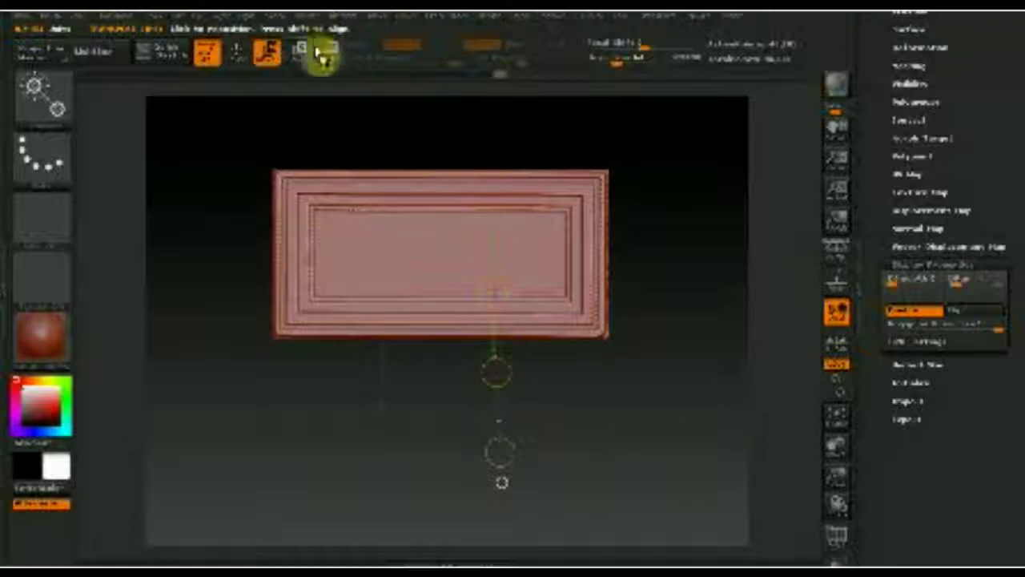
{"action": "left_click", "coordinate": [249, 54]}
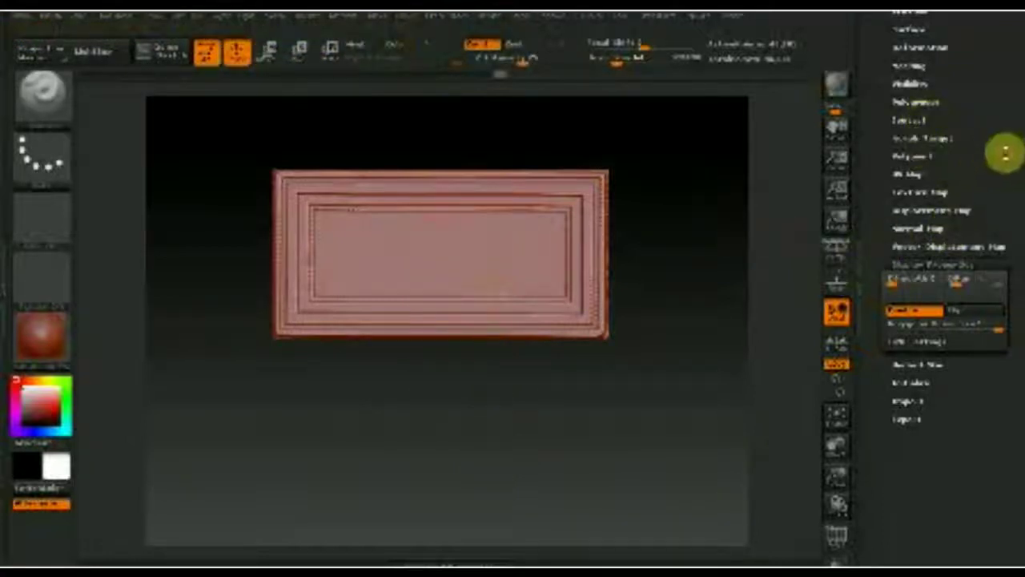
{"action": "scroll", "coordinate": [1007, 151], "scroll_direction": "up", "scroll_amount": 2}
{"action": "scroll", "coordinate": [1007, 222], "scroll_direction": "up", "scroll_amount": 1}
{"action": "scroll", "coordinate": [994, 144], "scroll_direction": "up", "scroll_amount": 2}
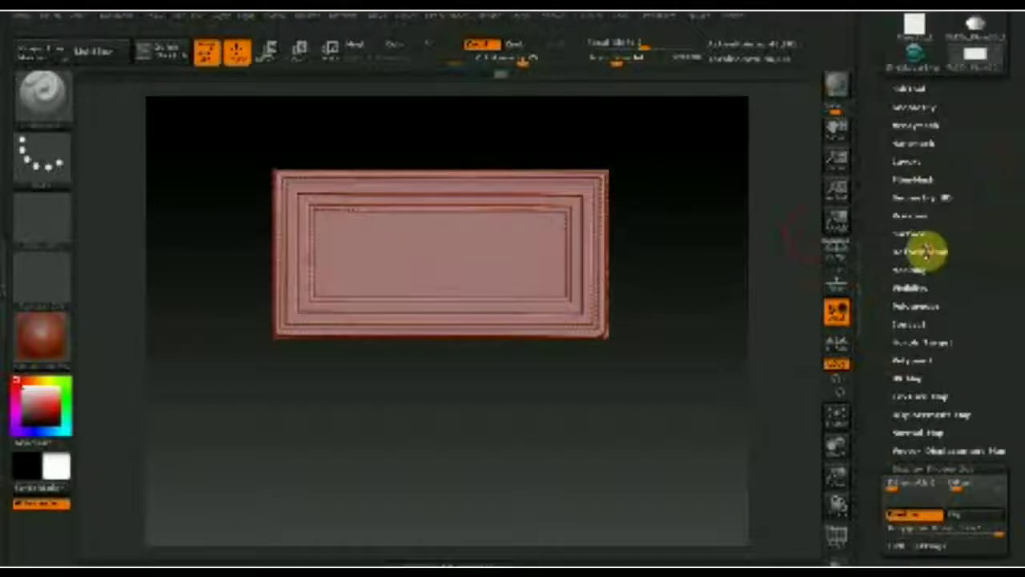
Step: Rotate the wide panel 90° with the Deformation Rotate slider so it stands upright, then zoom out
{"action": "left_click", "coordinate": [926, 252]}
{"action": "left_click_drag", "start_coordinate": [946, 216], "coordinate": [916, 218]}
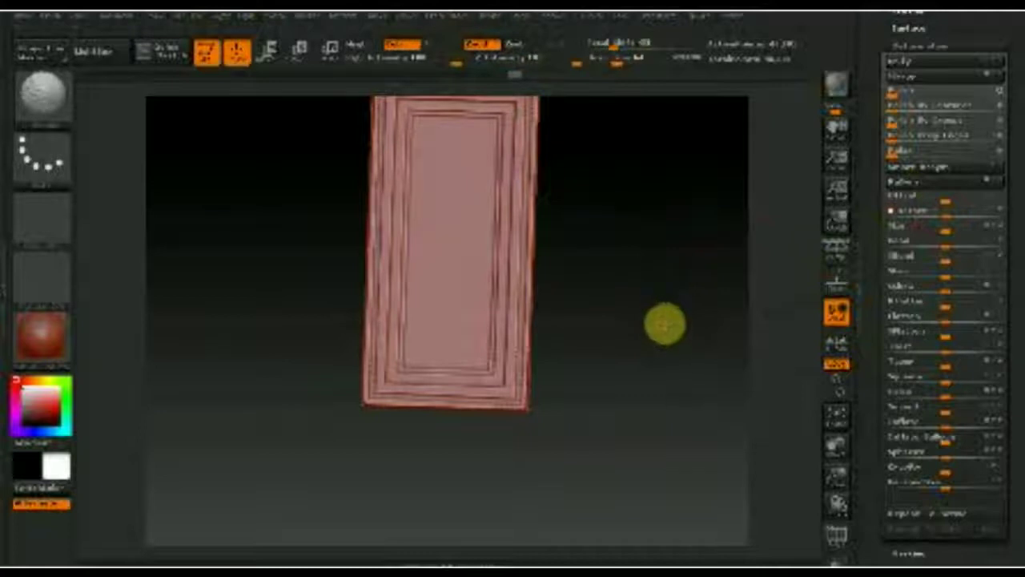
{"action": "left_click_drag", "start_coordinate": [946, 215], "coordinate": [946, 217]}
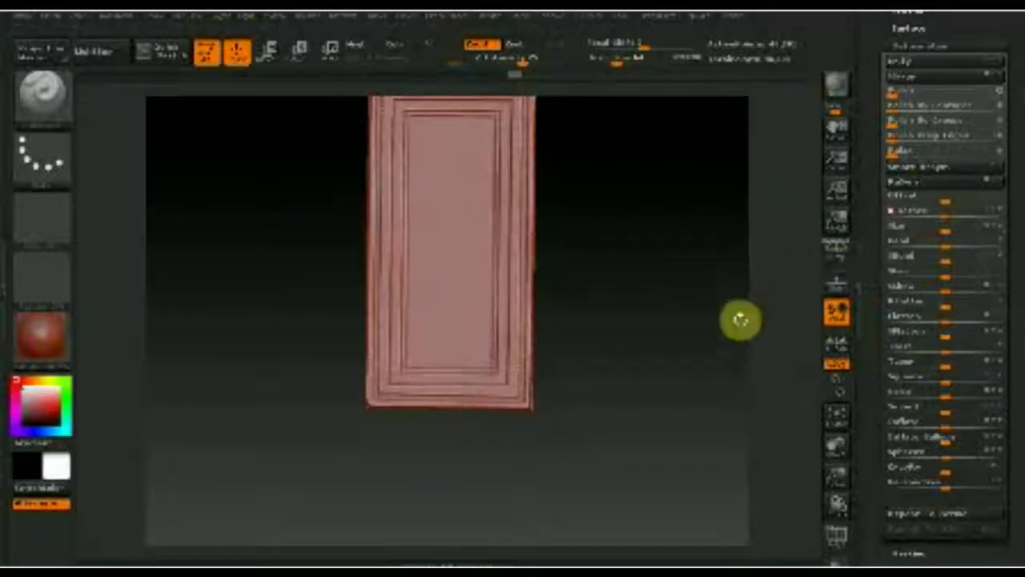
{"action": "mouse_move", "coordinate": [595, 304]}
{"action": "left_mouse_down"}
{"action": "mouse_move", "coordinate": [595, 344]}
{"action": "mouse_move", "coordinate": [588, 247]}
{"action": "mouse_move", "coordinate": [602, 254]}
{"action": "mouse_move", "coordinate": [598, 327]}
{"action": "mouse_move", "coordinate": [598, 281]}
{"action": "mouse_move", "coordinate": [600, 318]}
{"action": "mouse_move", "coordinate": [626, 334]}
{"action": "left_mouse_up"}
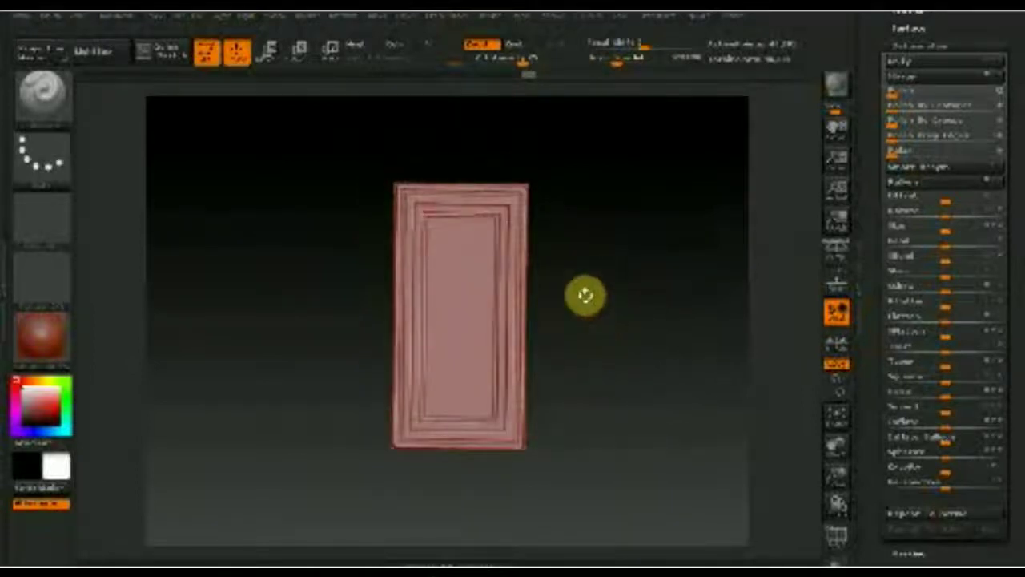
{"action": "left_click", "coordinate": [269, 50]}
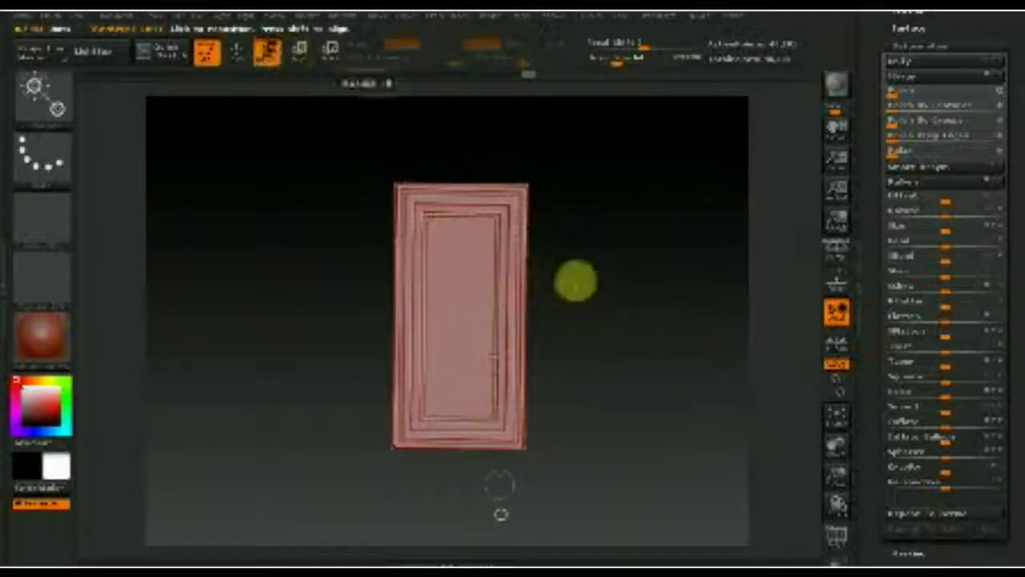
Step: With Activate Symmetry on, scale the tall panel outward evenly into a broad picture-frame rectangle
{"action": "left_click_drag", "start_coordinate": [500, 282], "coordinate": [662, 280]}
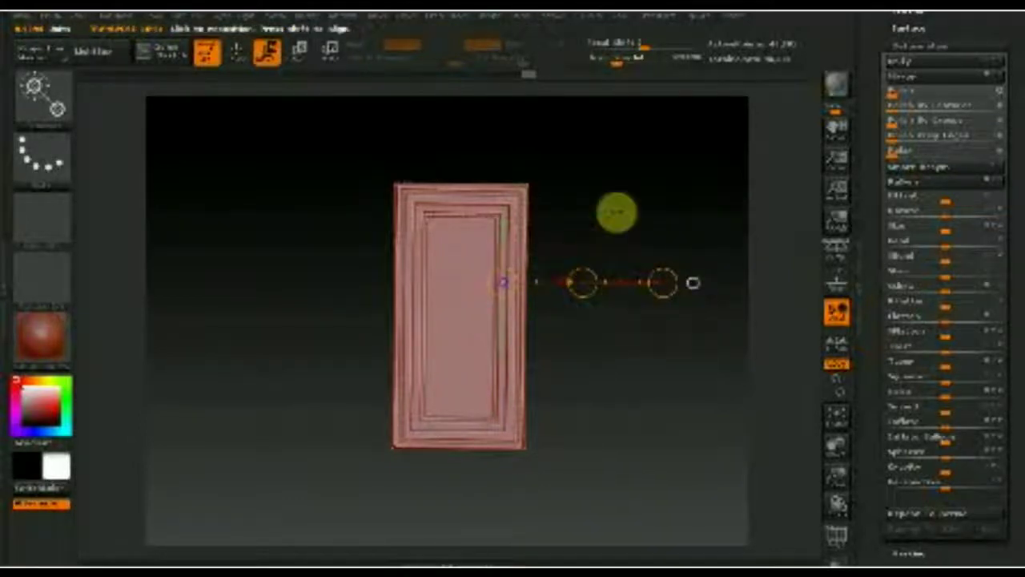
{"action": "left_click", "coordinate": [654, 24]}
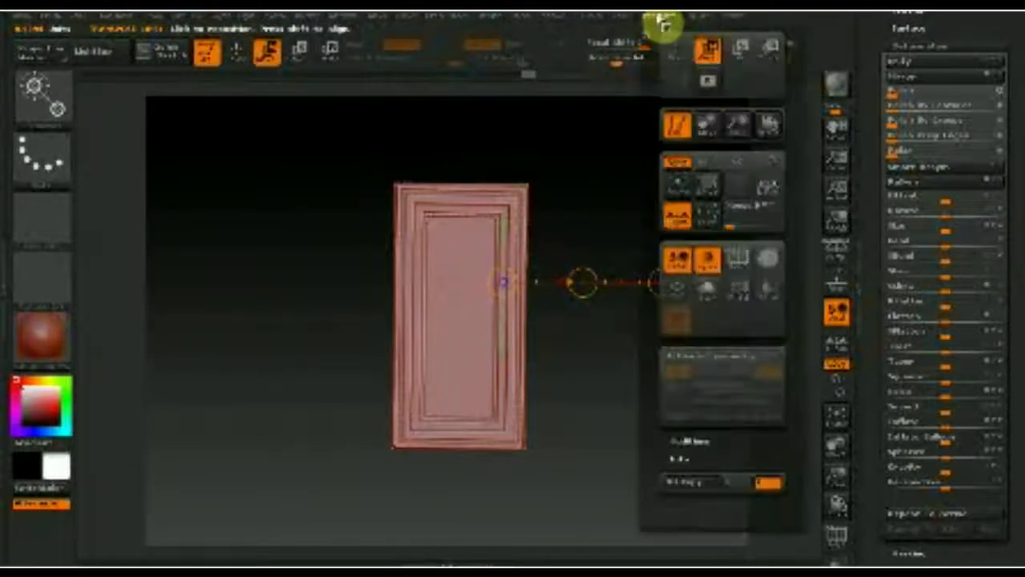
{"action": "left_click", "coordinate": [725, 358]}
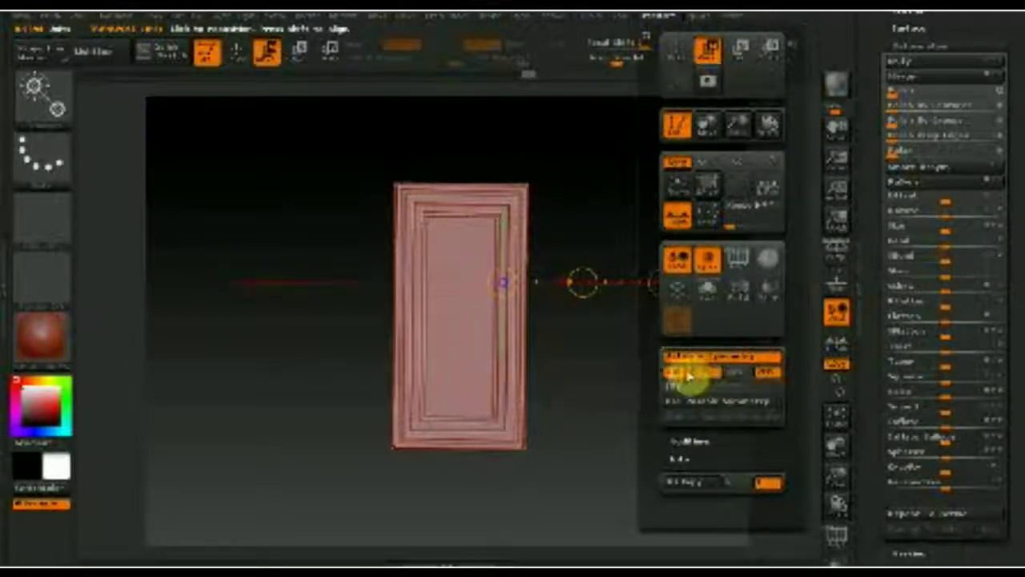
{"action": "mouse_move", "coordinate": [584, 282]}
{"action": "left_mouse_down"}
{"action": "mouse_move", "coordinate": [594, 282]}
{"action": "mouse_move", "coordinate": [588, 275]}
{"action": "left_mouse_up"}
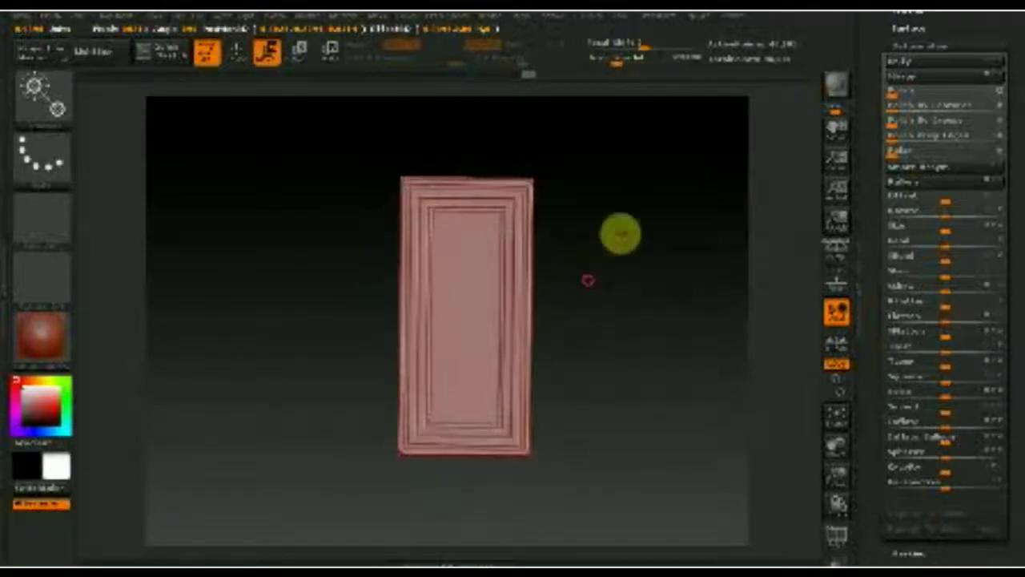
{"action": "left_click", "coordinate": [666, 22]}
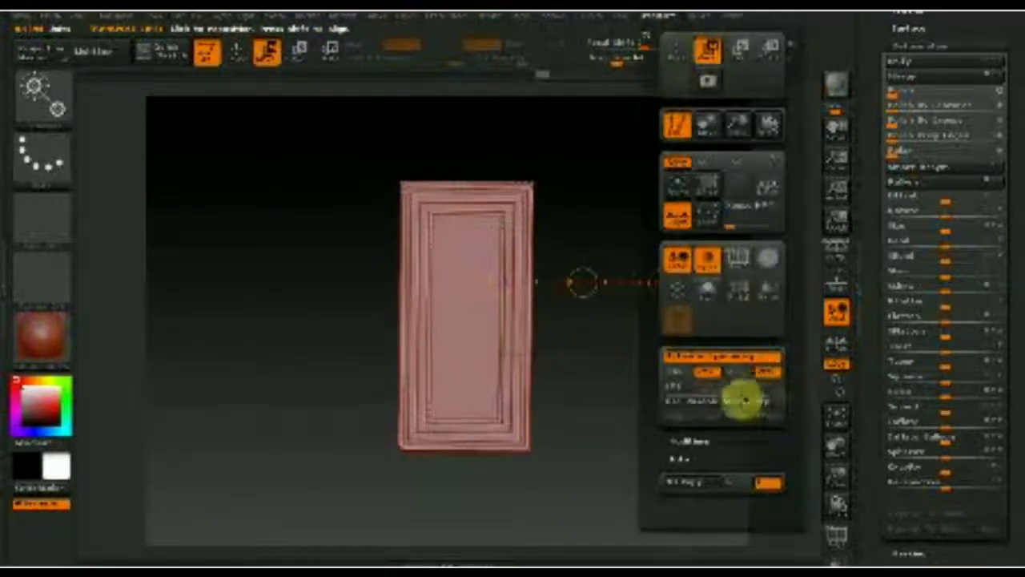
{"action": "mouse_move", "coordinate": [584, 281]}
{"action": "left_mouse_down"}
{"action": "mouse_move", "coordinate": [596, 281]}
{"action": "mouse_move", "coordinate": [530, 244]}
{"action": "mouse_move", "coordinate": [658, 245]}
{"action": "left_mouse_up"}
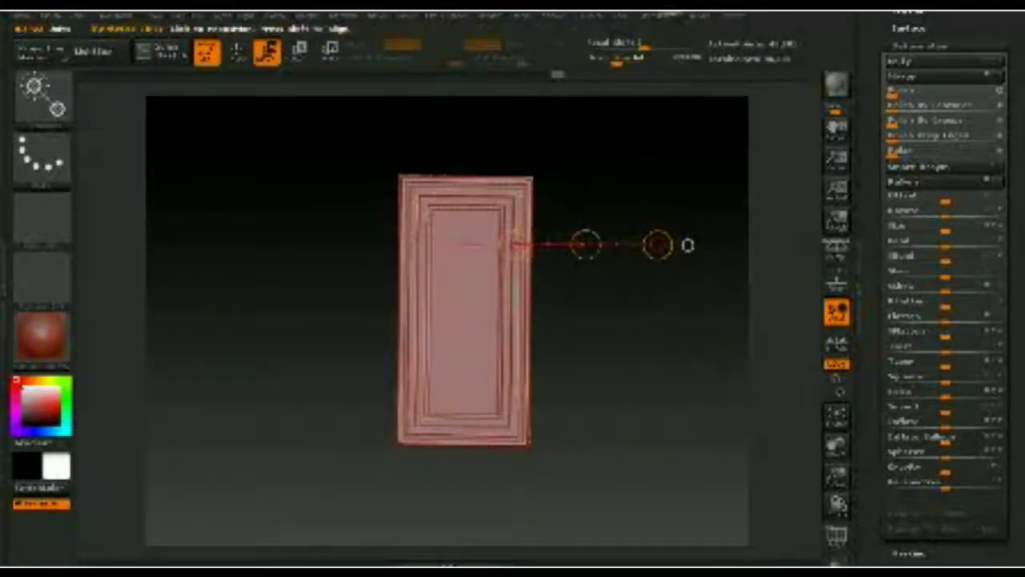
{"action": "left_click", "coordinate": [658, 17]}
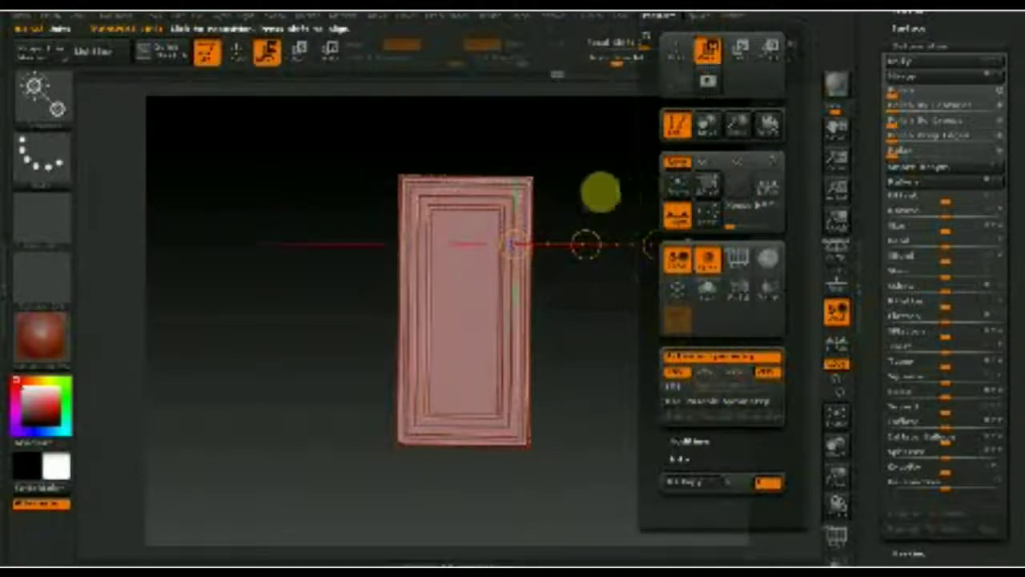
{"action": "left_click_drag", "start_coordinate": [591, 247], "coordinate": [687, 243]}
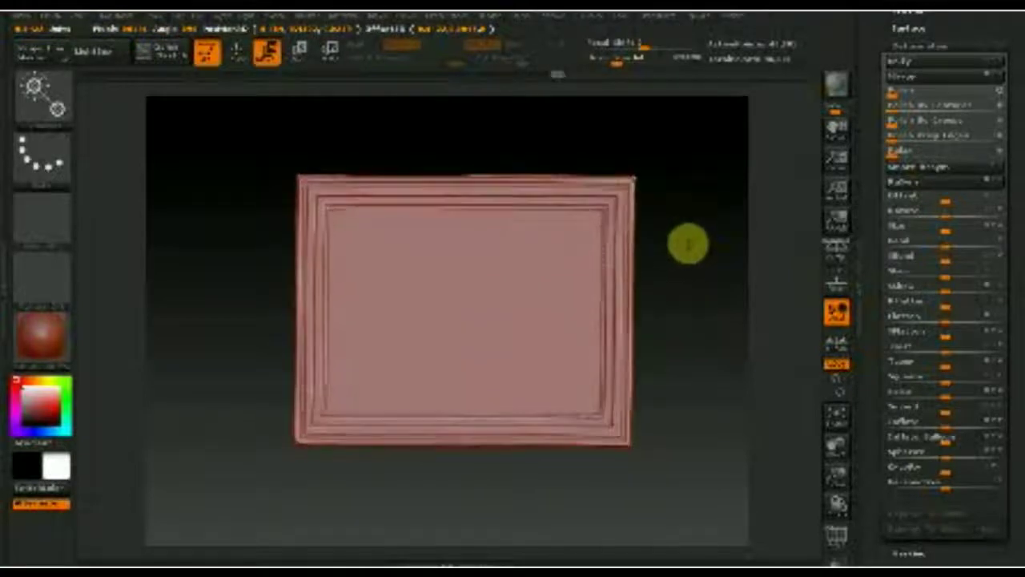
{"action": "left_click_drag", "start_coordinate": [687, 243], "coordinate": [690, 242]}
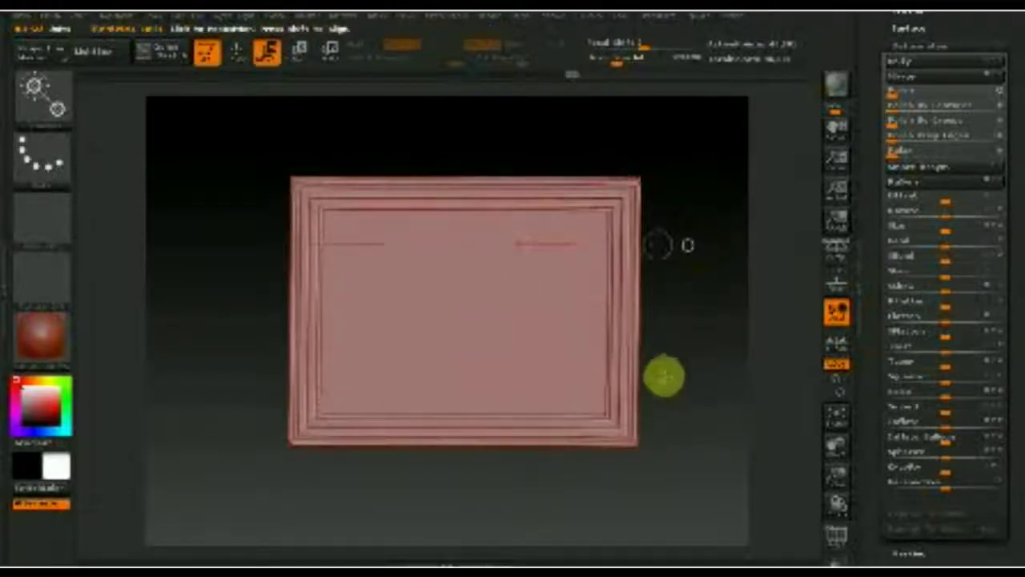
{"action": "left_click", "coordinate": [237, 52]}
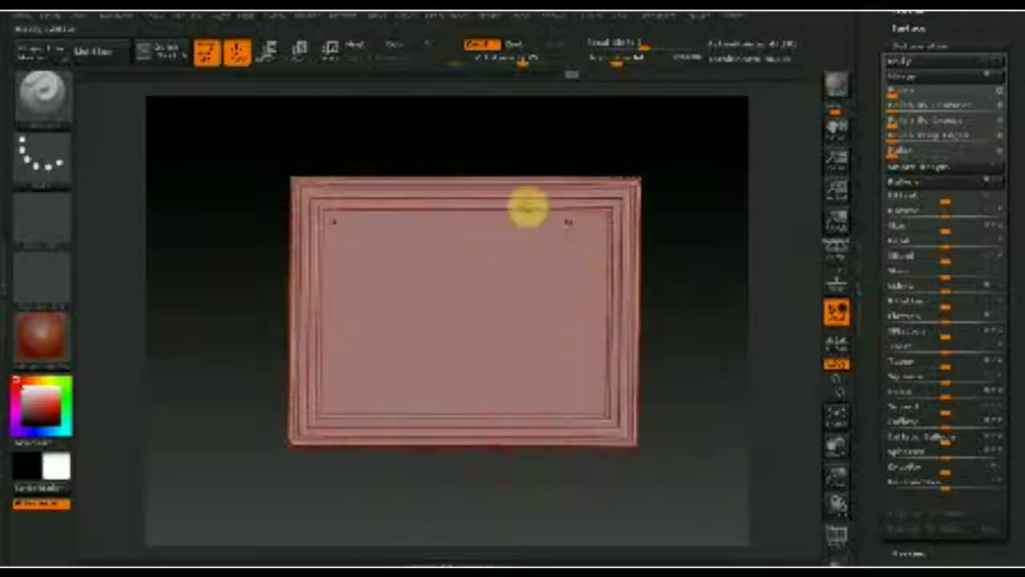
Step: Scroll the right tray up to the Tool palette to show the mesh thumbnails
{"action": "left_click_drag", "start_coordinate": [1014, 210], "coordinate": [1016, 377]}
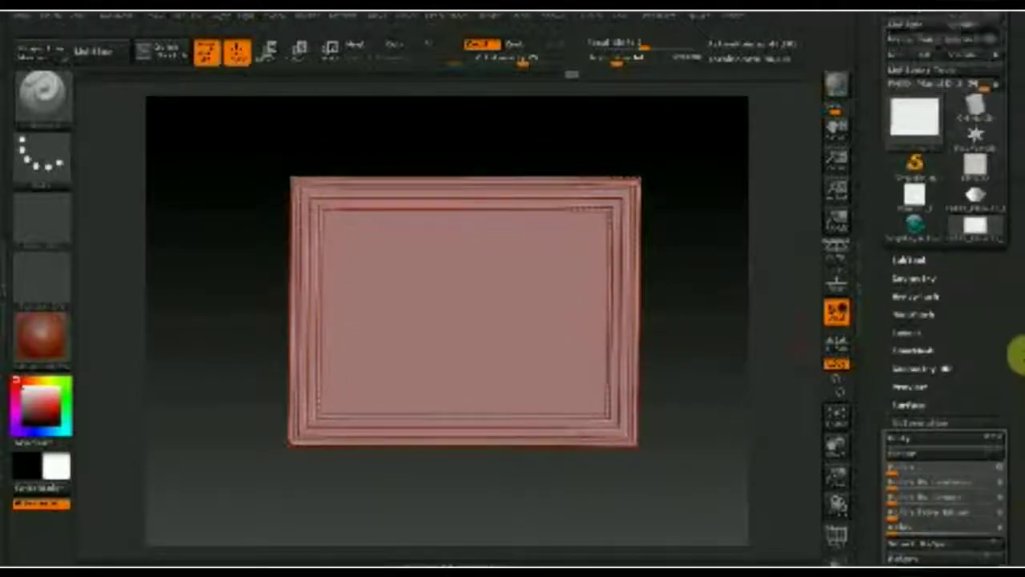
{"action": "mouse_move", "coordinate": [915, 164]}
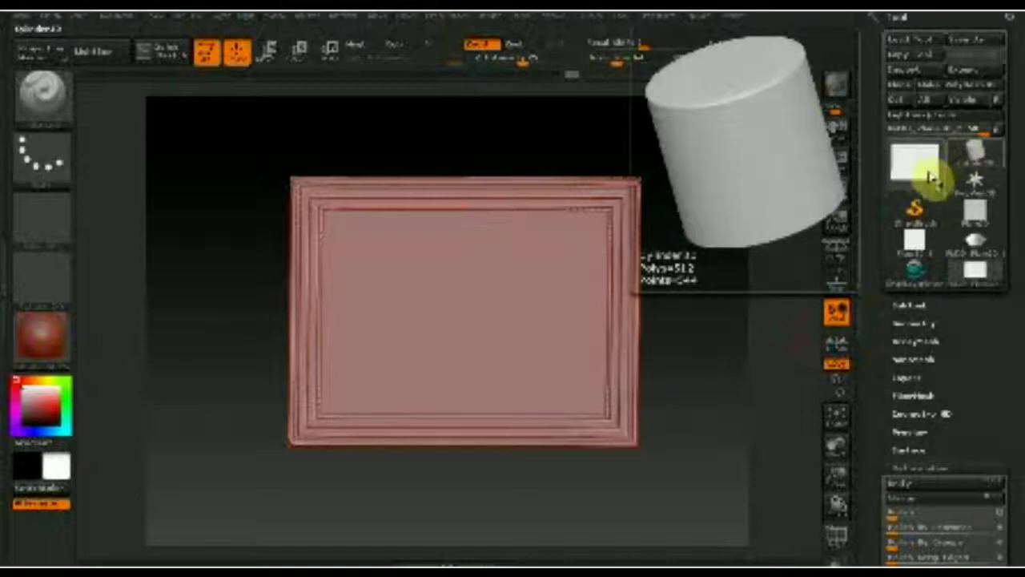
{"action": "left_click", "coordinate": [914, 247]}
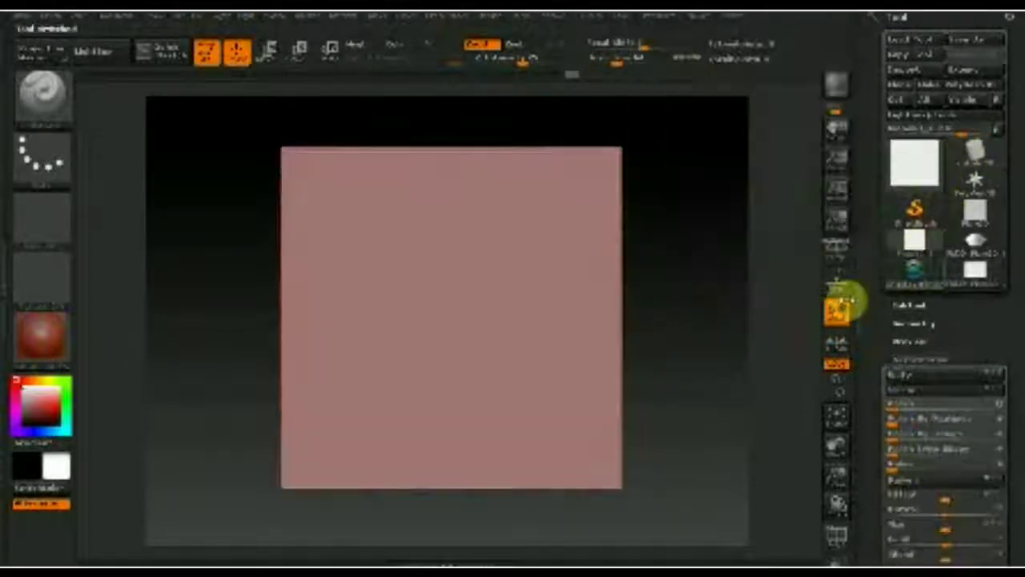
{"action": "left_click", "coordinate": [838, 540]}
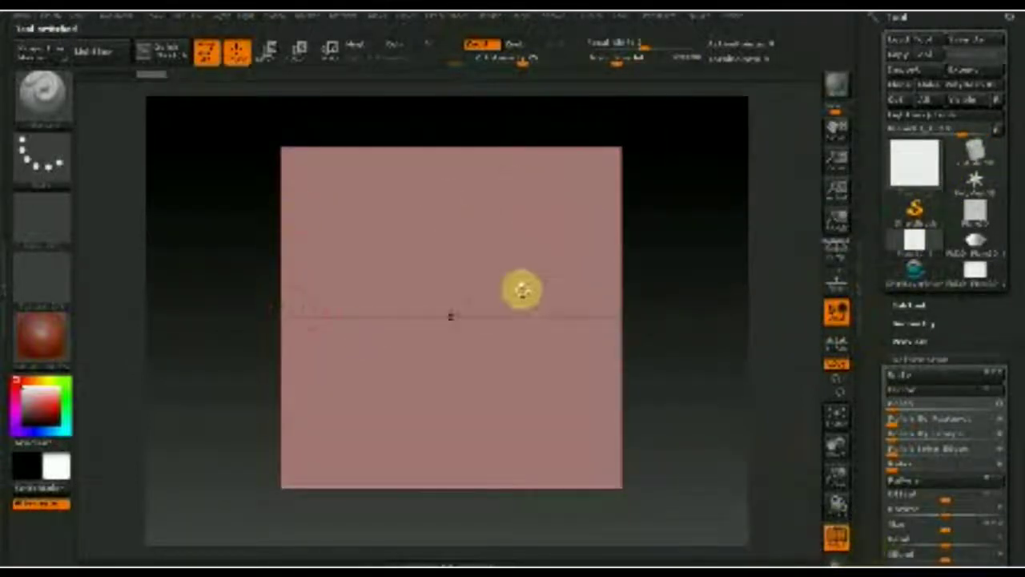
{"action": "left_click", "coordinate": [979, 85]}
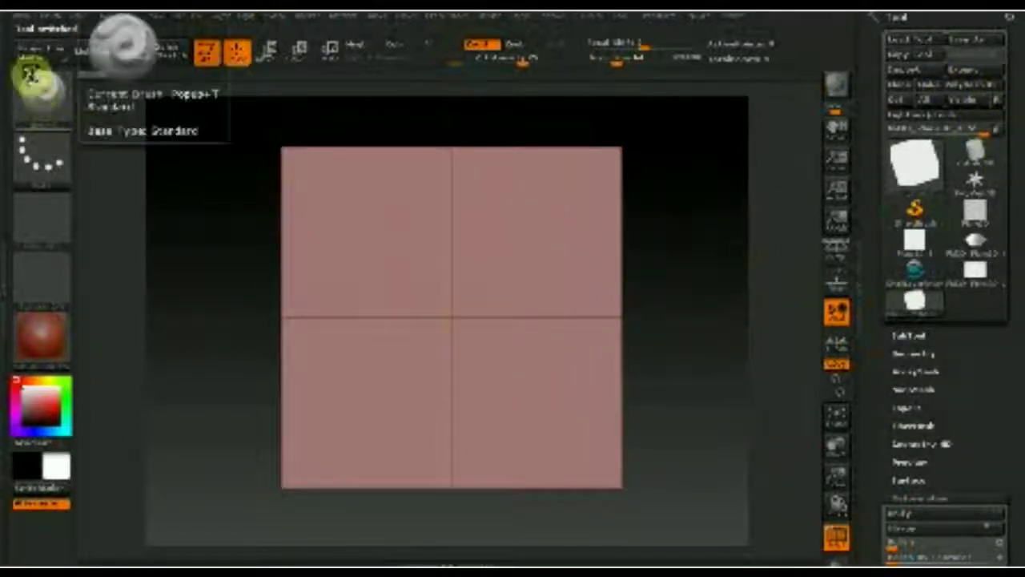
{"action": "left_click", "coordinate": [664, 18]}
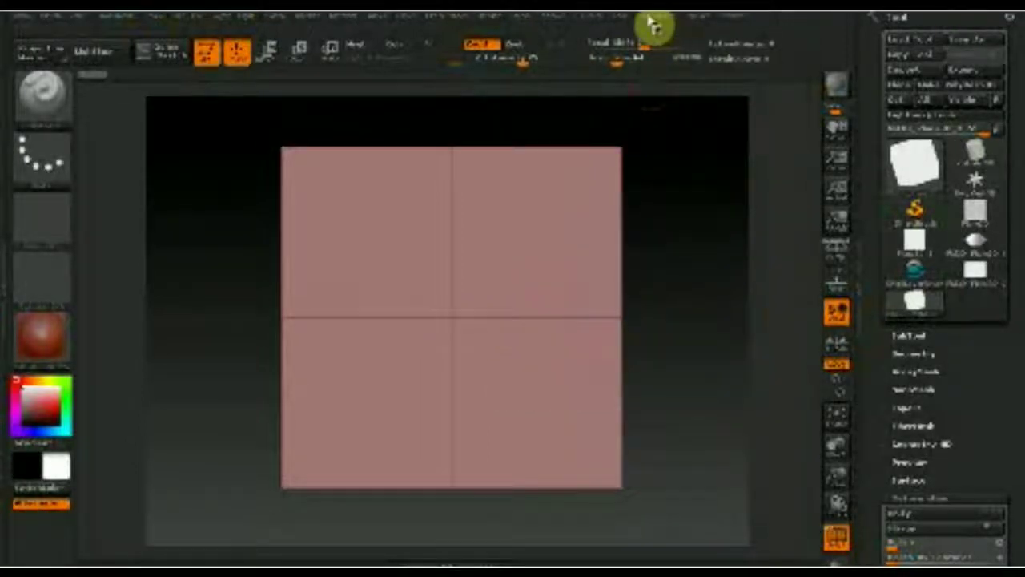
{"action": "left_click", "coordinate": [656, 19]}
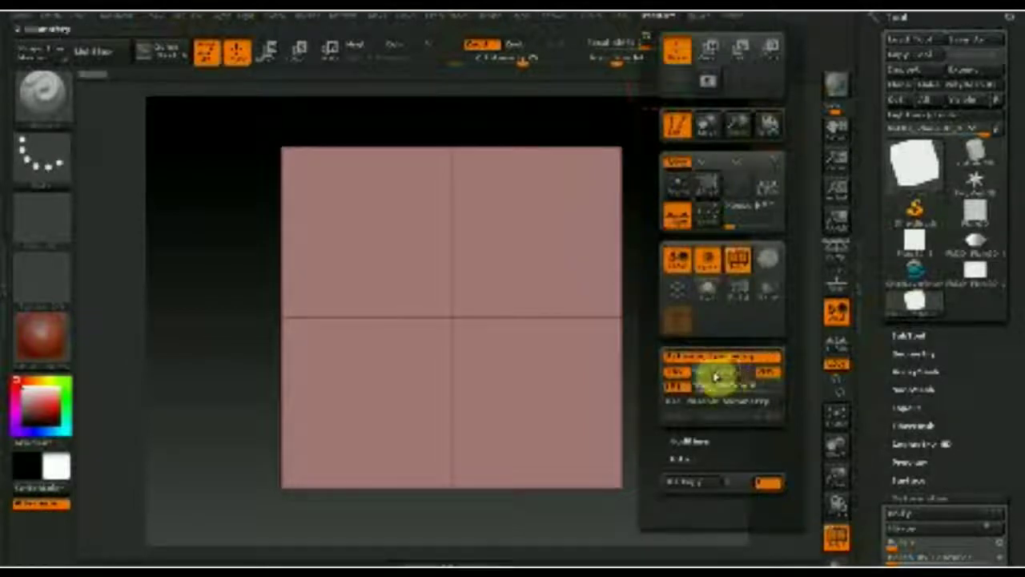
Step: Toggle X and Z symmetry, enable (R) radial symmetry, and bring up the brush library
{"action": "left_click", "coordinate": [679, 375]}
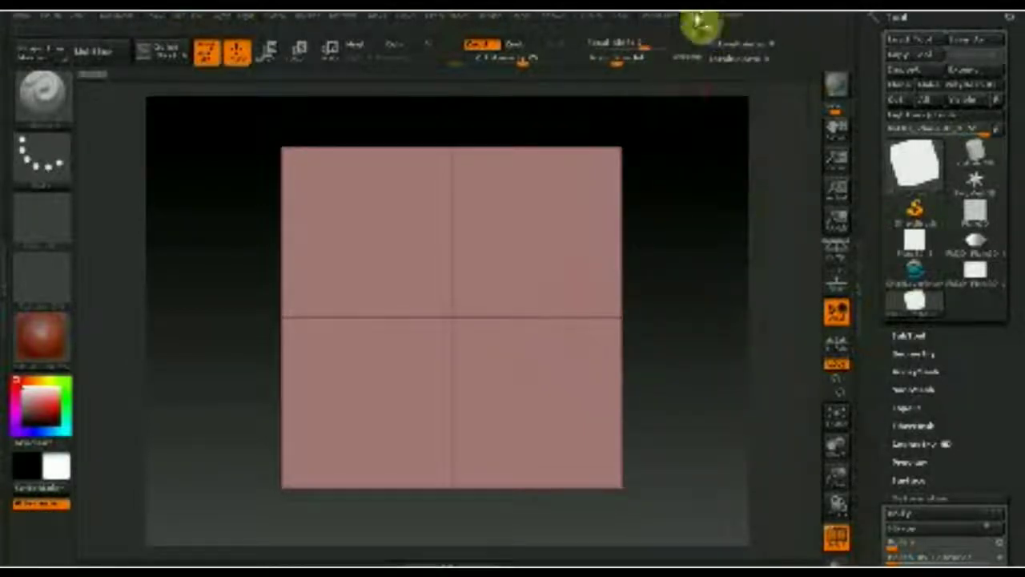
{"action": "left_click", "coordinate": [673, 21]}
{"action": "left_click", "coordinate": [711, 374]}
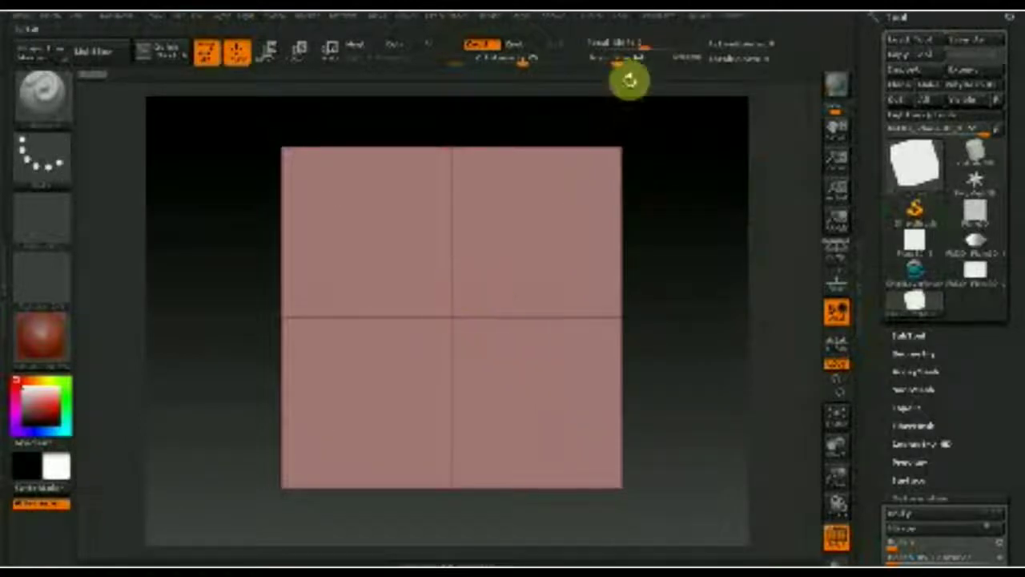
{"action": "left_click", "coordinate": [659, 18]}
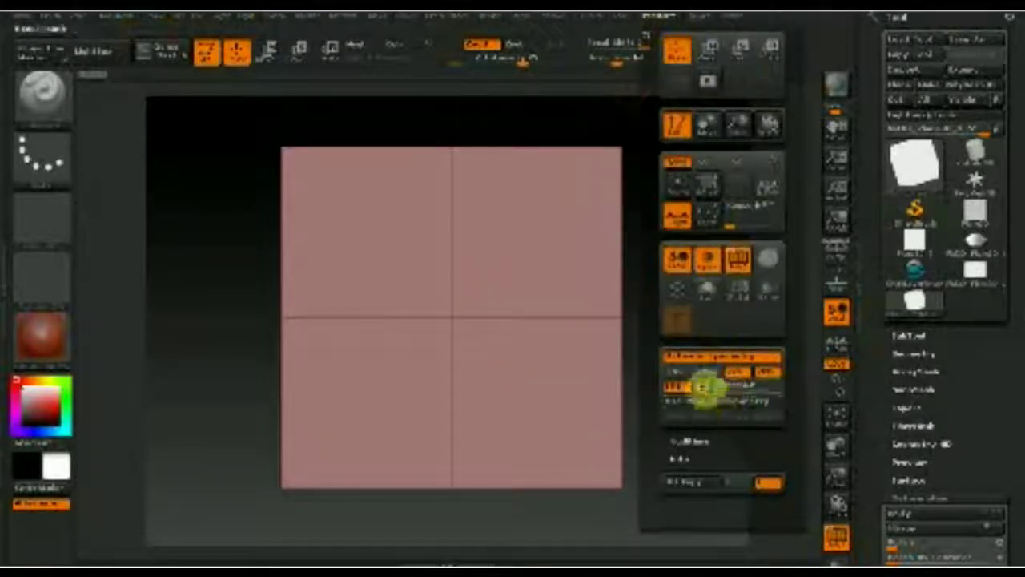
{"action": "left_click", "coordinate": [725, 403]}
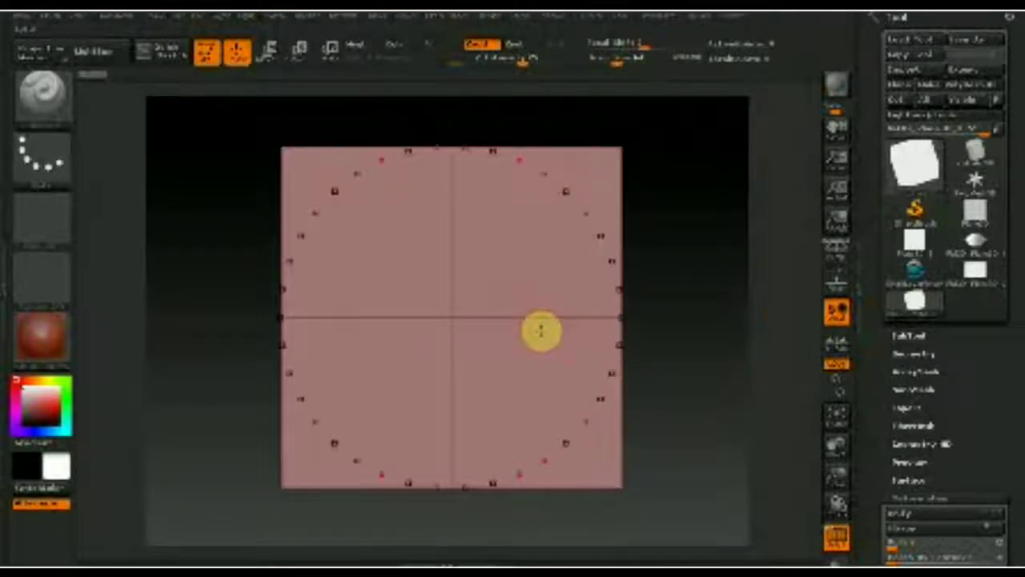
{"action": "left_click", "coordinate": [47, 108]}
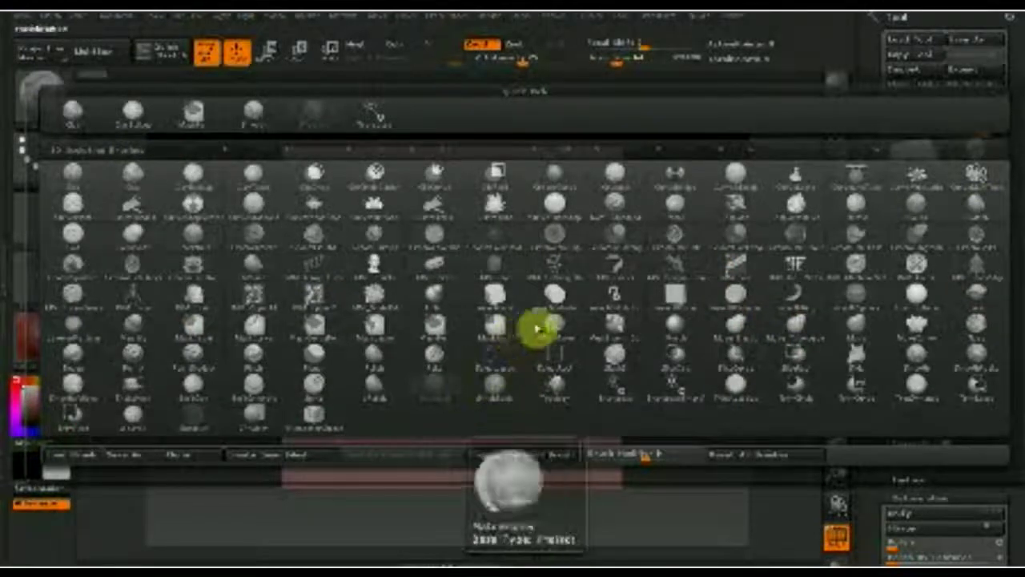
Step: Filter the brush library by I and pick the Inflate brush
{"action": "left_click", "coordinate": [447, 152]}
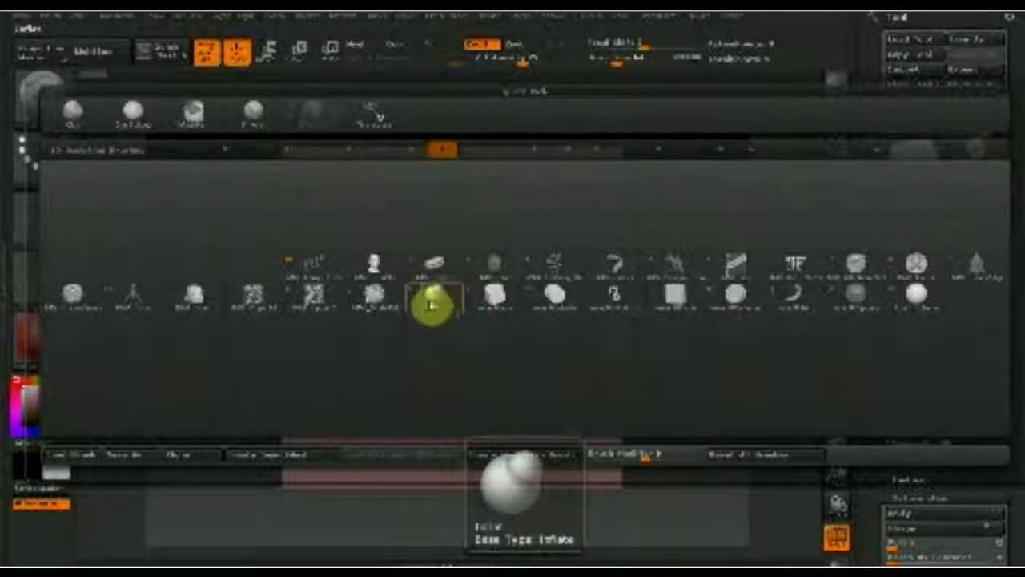
{"action": "left_click", "coordinate": [432, 301]}
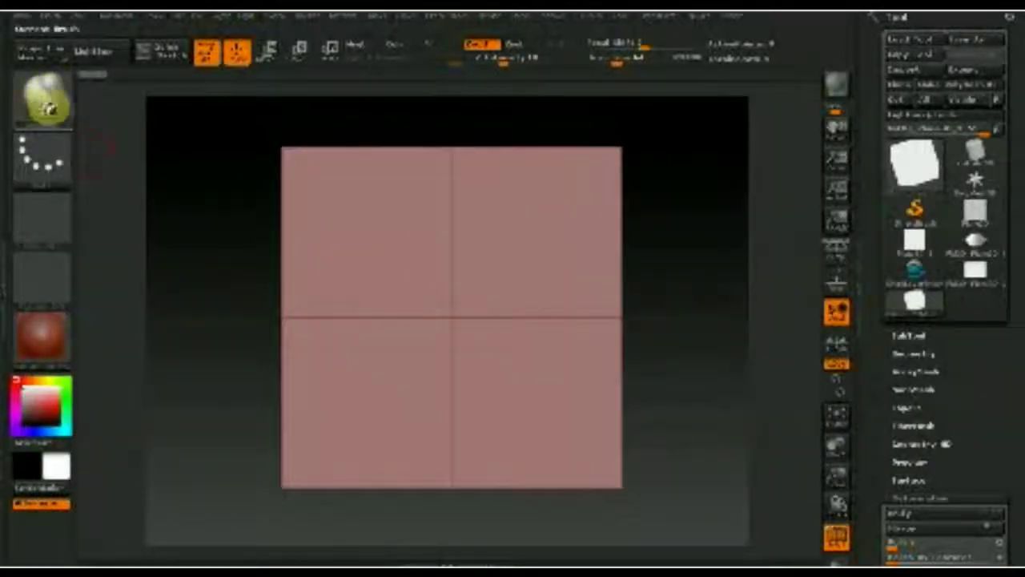
{"action": "left_click", "coordinate": [46, 160]}
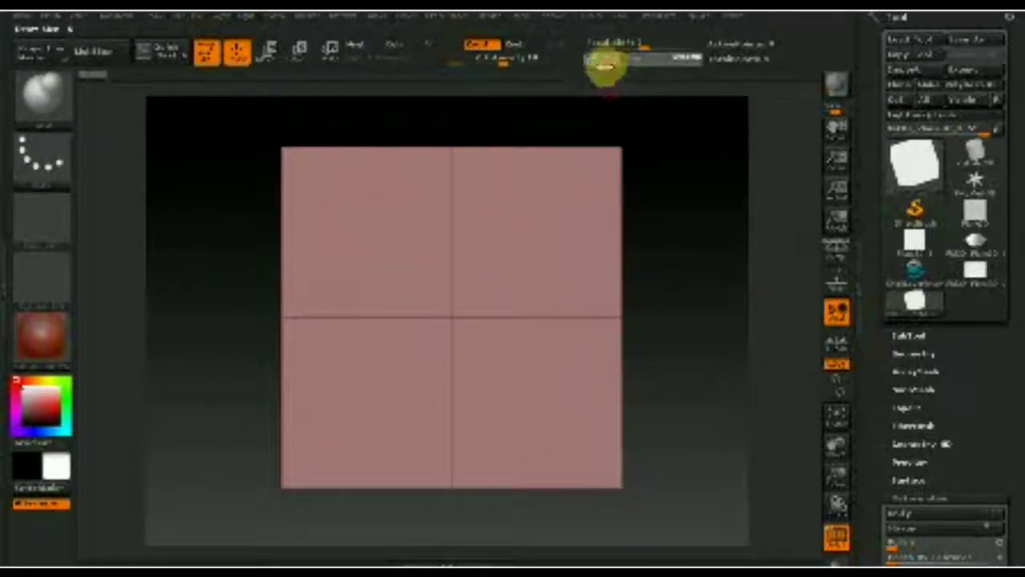
Step: Convert the plane into an editable PolyMesh3D tool and frame it with F
{"action": "left_click", "coordinate": [952, 91]}
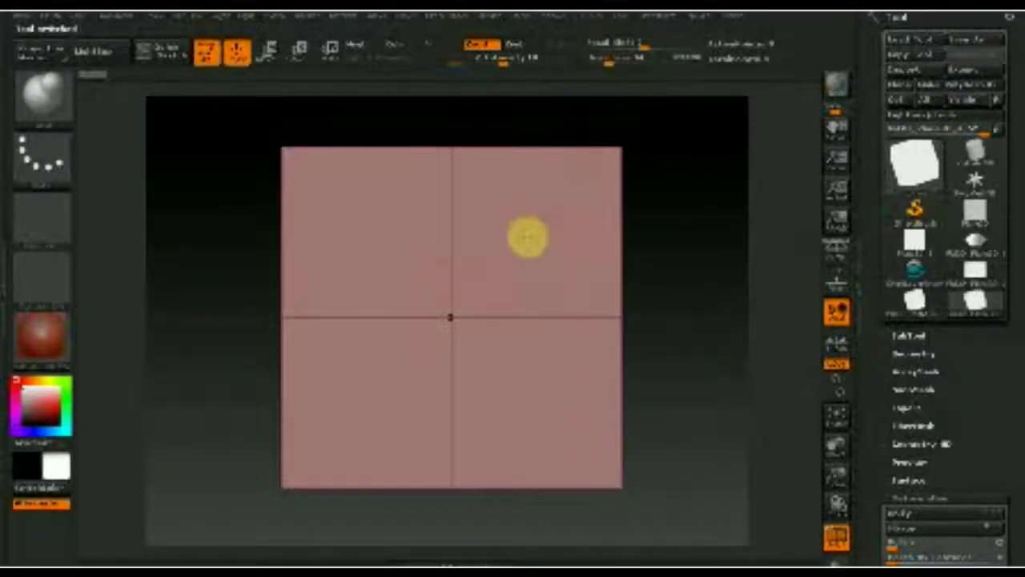
{"action": "left_click", "coordinate": [693, 253]}
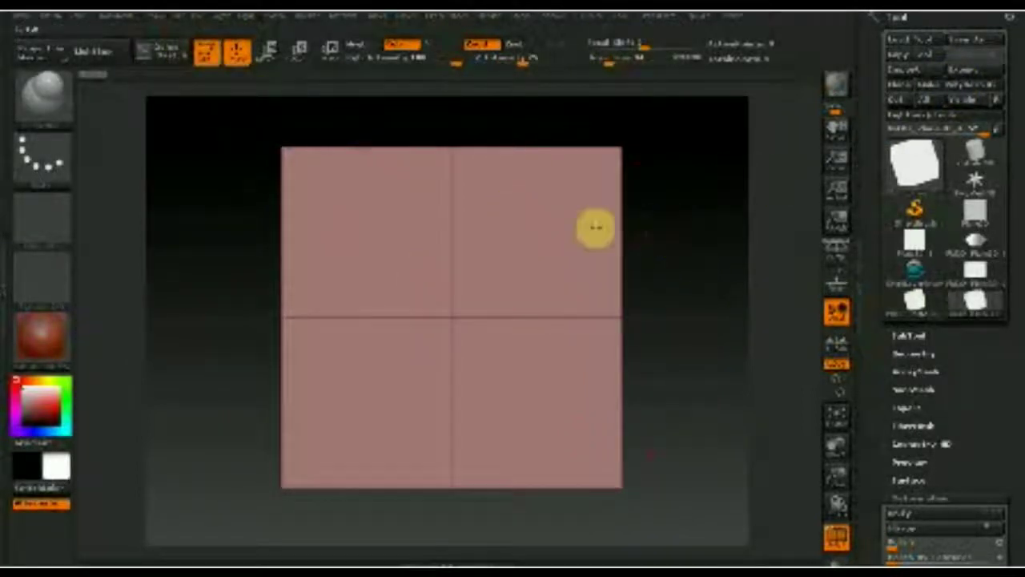
{"action": "key", "text": "ctrl+shift"}
{"action": "key", "text": "f"}
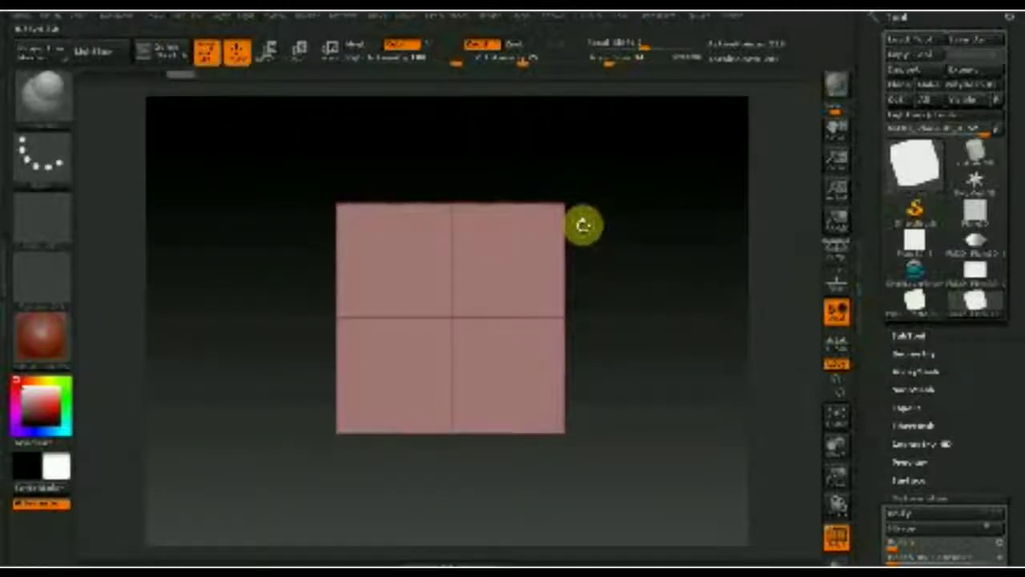
{"action": "left_click", "coordinate": [916, 353]}
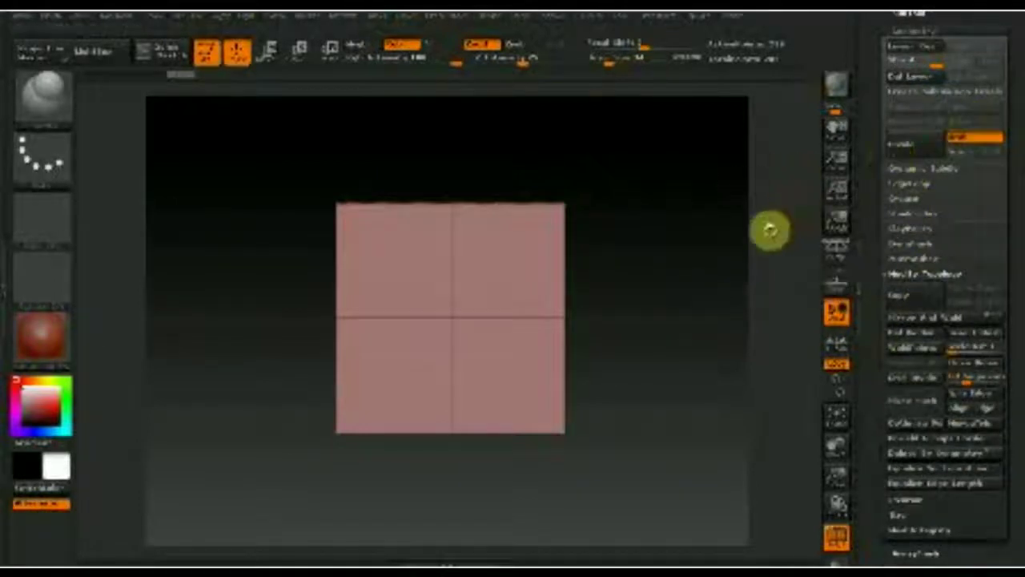
Step: Try carving a deep ring along a circle curve drawn across the plane
{"action": "key", "text": "ctrl"}
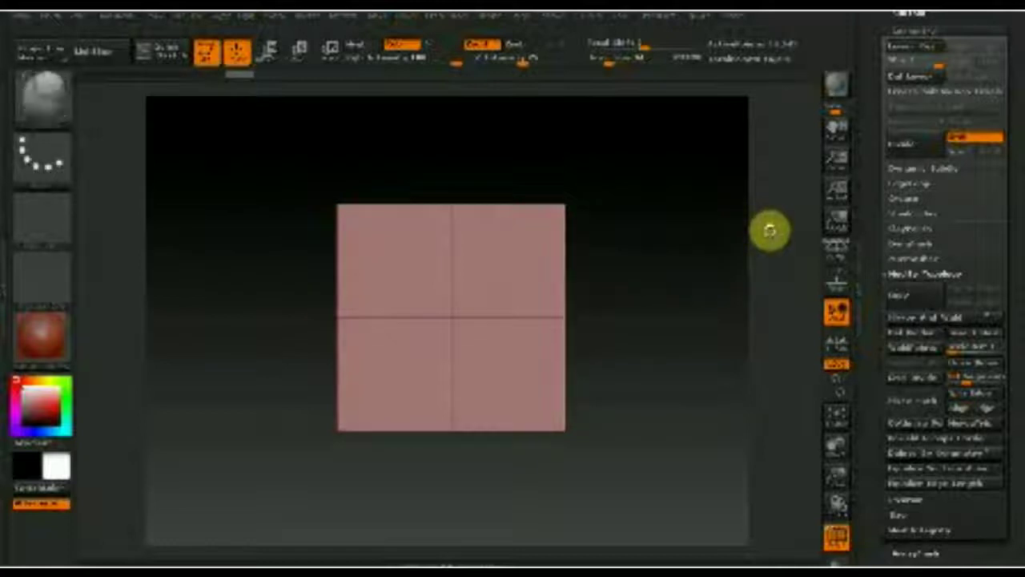
{"action": "key", "text": "shift"}
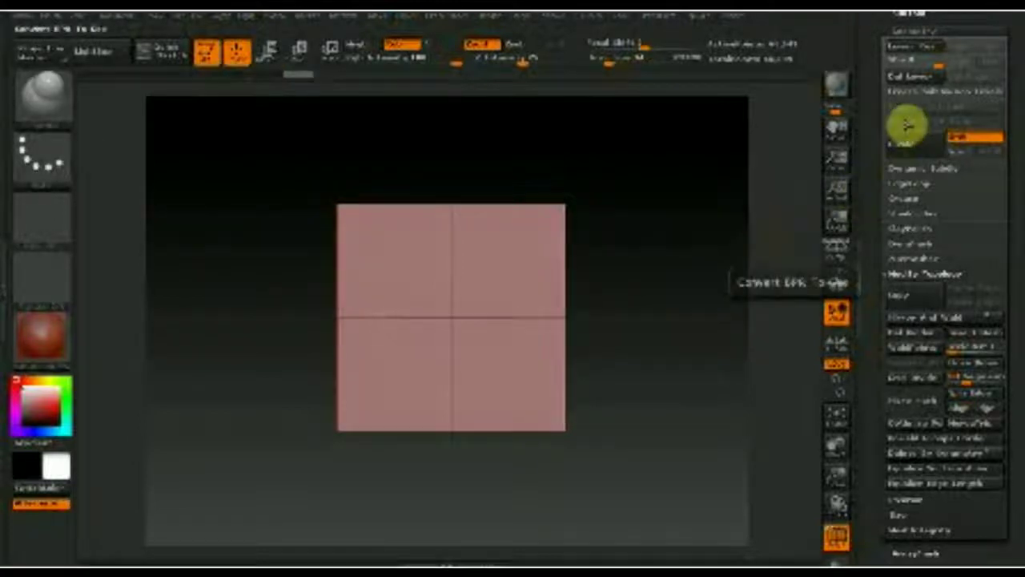
{"action": "mouse_move", "coordinate": [495, 343]}
{"action": "left_mouse_down"}
{"action": "mouse_move", "coordinate": [501, 316]}
{"action": "mouse_move", "coordinate": [492, 320]}
{"action": "left_mouse_up"}
{"action": "left_click", "coordinate": [684, 364]}
{"action": "key", "text": "f"}
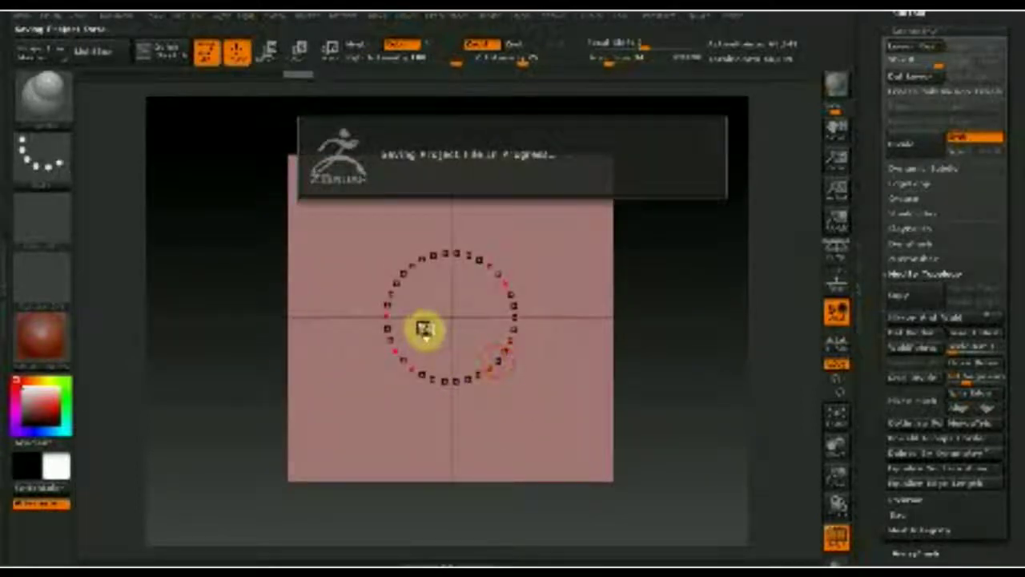
{"action": "mouse_move", "coordinate": [418, 335]}
{"action": "left_mouse_down"}
{"action": "mouse_move", "coordinate": [325, 392]}
{"action": "mouse_move", "coordinate": [313, 366]}
{"action": "left_mouse_up"}
{"action": "left_click", "coordinate": [304, 355]}
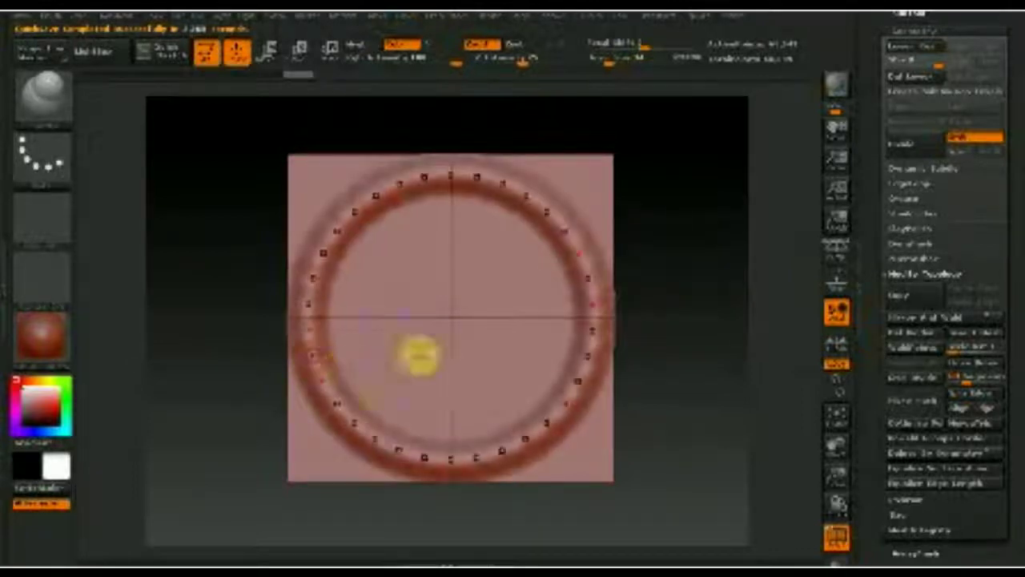
{"action": "mouse_move", "coordinate": [419, 350]}
{"action": "left_mouse_down"}
{"action": "mouse_move", "coordinate": [586, 281]}
{"action": "mouse_move", "coordinate": [545, 247]}
{"action": "mouse_move", "coordinate": [645, 286]}
{"action": "left_mouse_up"}
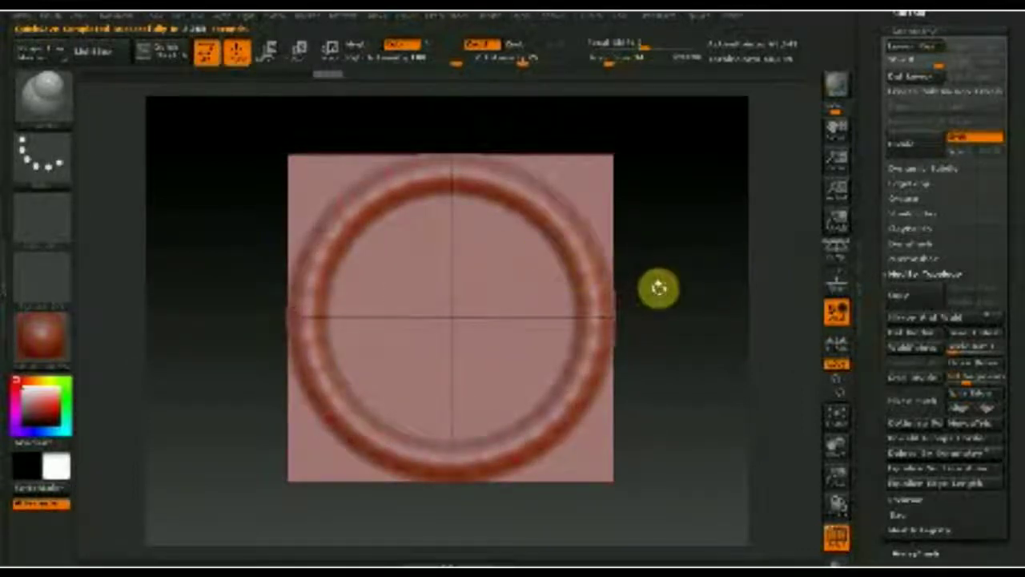
Step: Undo the trial ring with Ctrl+Z and switch back to the Standard brush (B, S, T)
{"action": "key", "text": "ctrl+z"}
{"action": "key", "text": "b"}
{"action": "key", "text": "s"}
{"action": "key", "text": "t"}
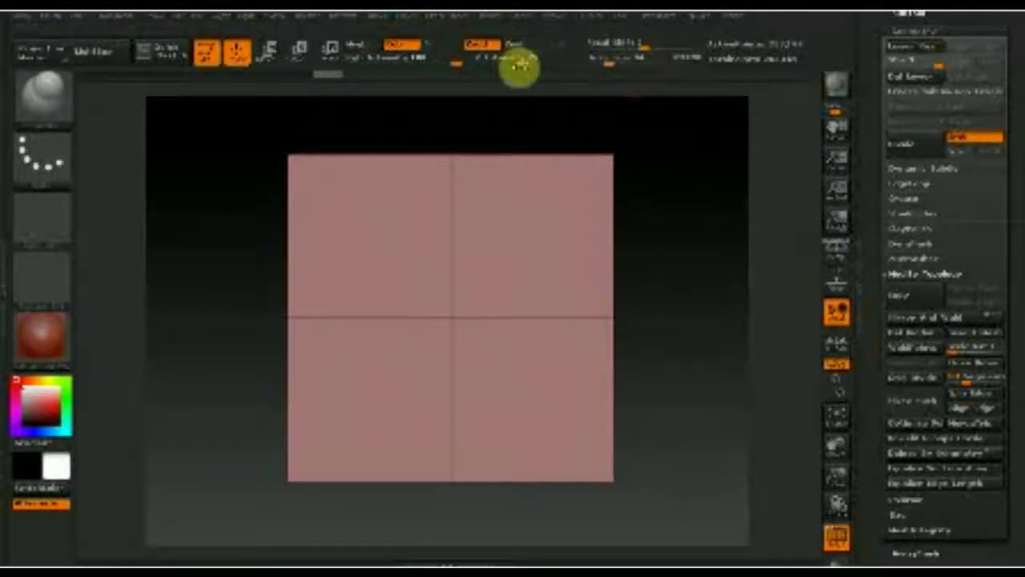
{"action": "left_click", "coordinate": [537, 64]}
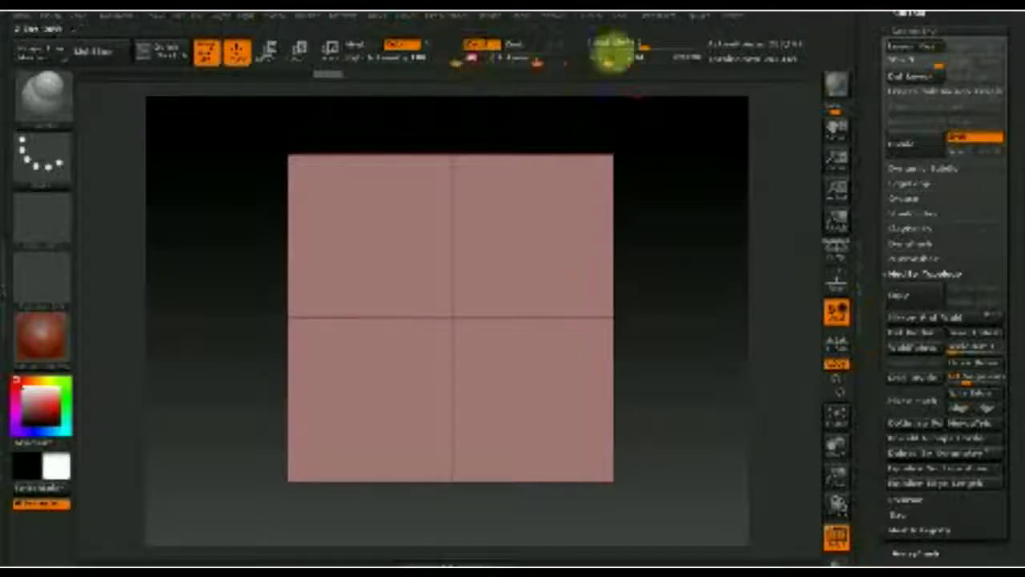
Step: Re-enable radial symmetry and raise a thick ring along a circle curve centred on the plane
{"action": "left_click", "coordinate": [656, 16]}
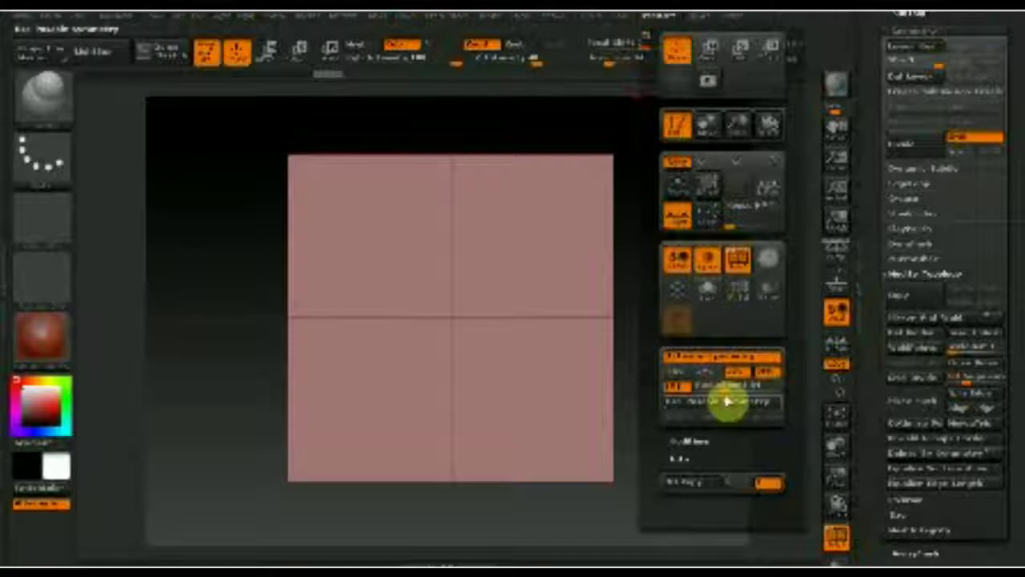
{"action": "left_click", "coordinate": [682, 382]}
{"action": "mouse_move", "coordinate": [495, 270]}
{"action": "left_mouse_down"}
{"action": "mouse_move", "coordinate": [550, 339]}
{"action": "mouse_move", "coordinate": [377, 328]}
{"action": "mouse_move", "coordinate": [342, 260]}
{"action": "left_mouse_up"}
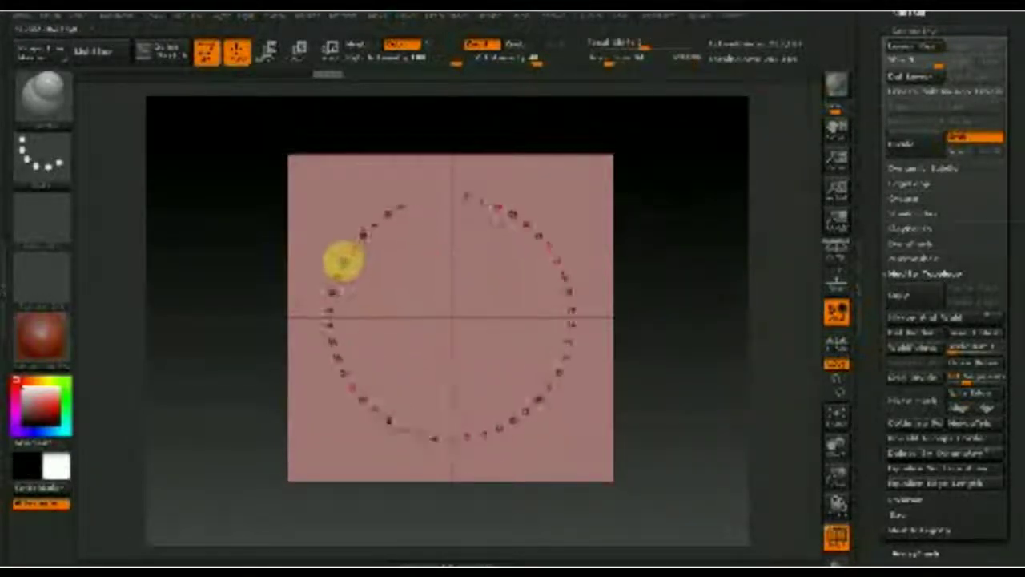
{"action": "left_click", "coordinate": [327, 237]}
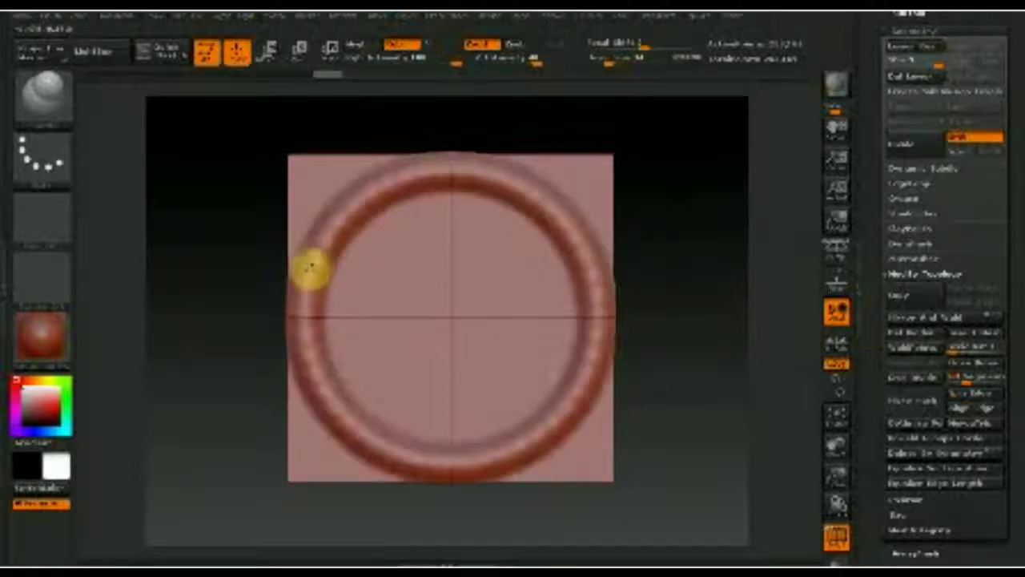
{"action": "mouse_move", "coordinate": [307, 275]}
{"action": "left_mouse_down"}
{"action": "mouse_move", "coordinate": [389, 222]}
{"action": "mouse_move", "coordinate": [382, 213]}
{"action": "left_mouse_up"}
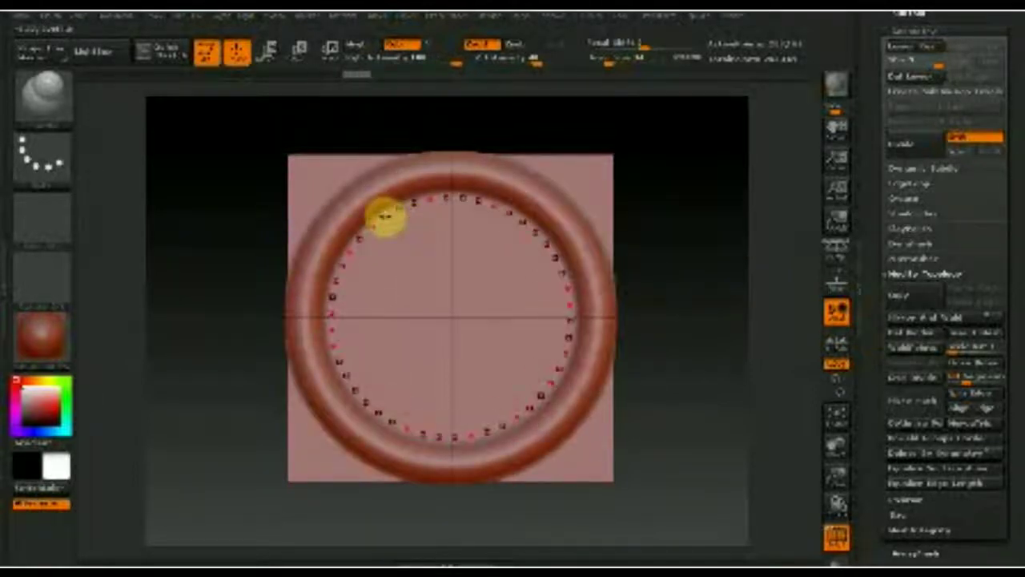
{"action": "left_click", "coordinate": [592, 59]}
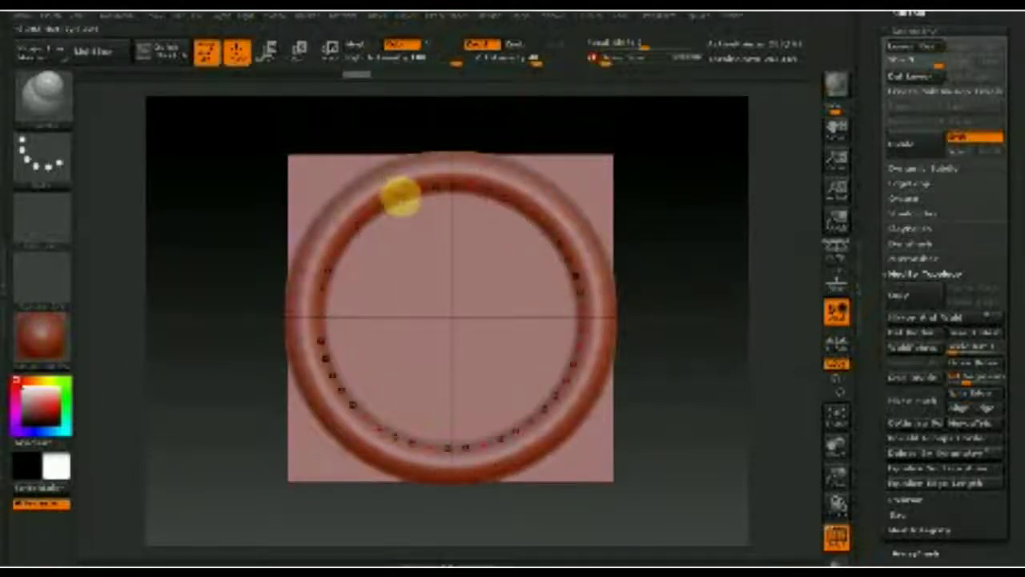
{"action": "left_click", "coordinate": [388, 208]}
Step: Draw a circular curve inside the ring and carve an inward groove along it
{"action": "left_click", "coordinate": [366, 222]}
{"action": "left_click", "coordinate": [362, 227]}
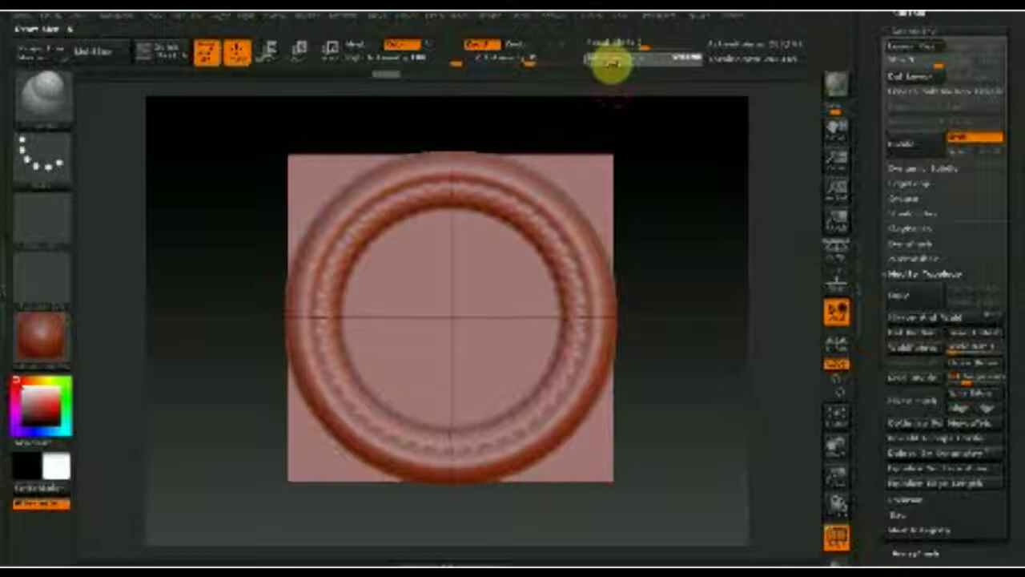
{"action": "mouse_move", "coordinate": [451, 315]}
{"action": "left_mouse_down"}
{"action": "mouse_move", "coordinate": [339, 261]}
{"action": "mouse_move", "coordinate": [465, 270]}
{"action": "mouse_move", "coordinate": [531, 256]}
{"action": "mouse_move", "coordinate": [540, 101]}
{"action": "mouse_move", "coordinate": [504, 48]}
{"action": "left_mouse_up"}
{"action": "left_click", "coordinate": [522, 48]}
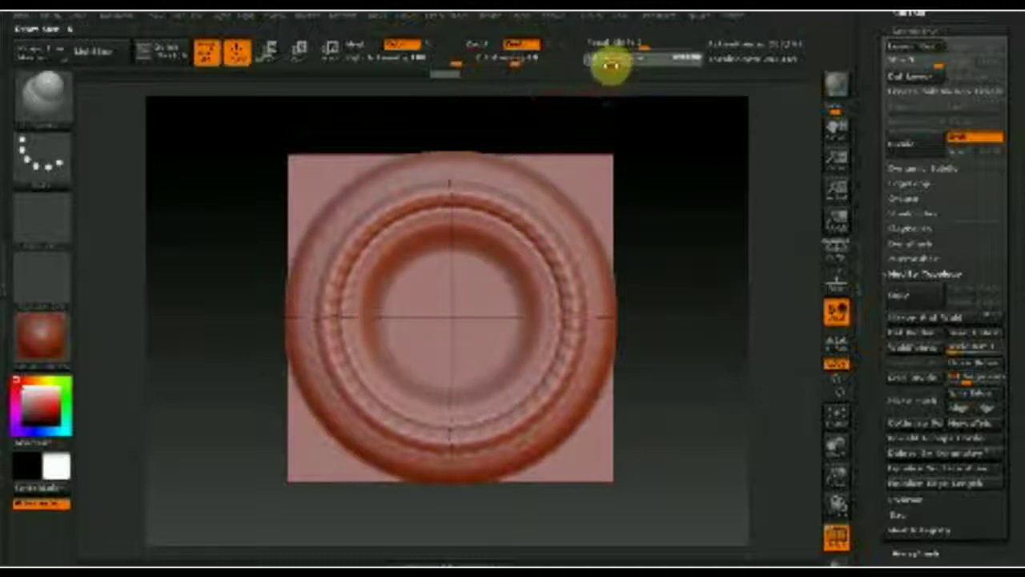
{"action": "mouse_move", "coordinate": [524, 222]}
{"action": "left_mouse_down"}
{"action": "mouse_move", "coordinate": [555, 215]}
{"action": "mouse_move", "coordinate": [545, 209]}
{"action": "mouse_move", "coordinate": [446, 286]}
{"action": "mouse_move", "coordinate": [434, 259]}
{"action": "mouse_move", "coordinate": [350, 291]}
{"action": "left_mouse_up"}
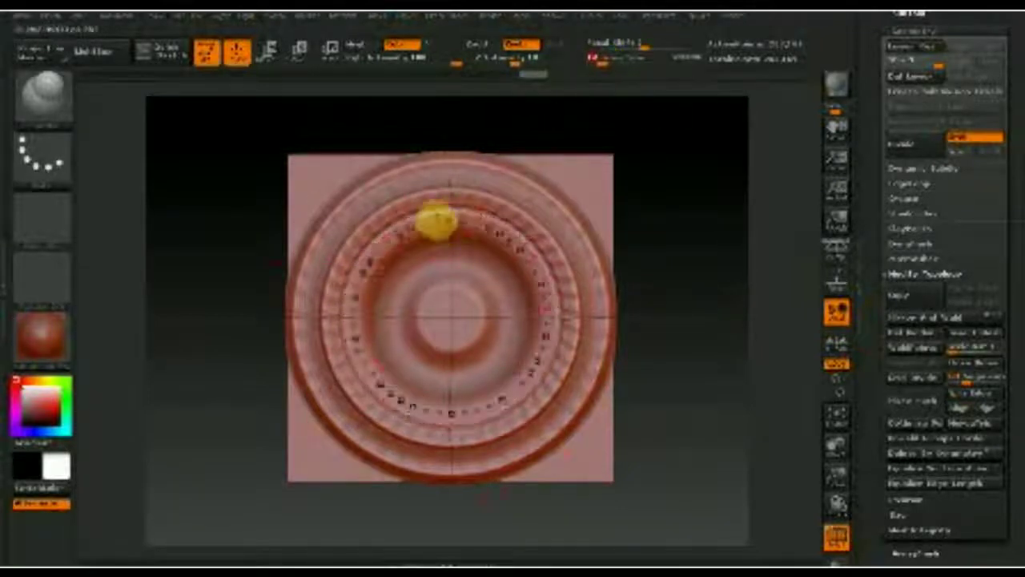
Step: Sculpt a radial row of notches around the middle band, tilting the ring to check
{"action": "left_click_drag", "start_coordinate": [434, 217], "coordinate": [404, 183]}
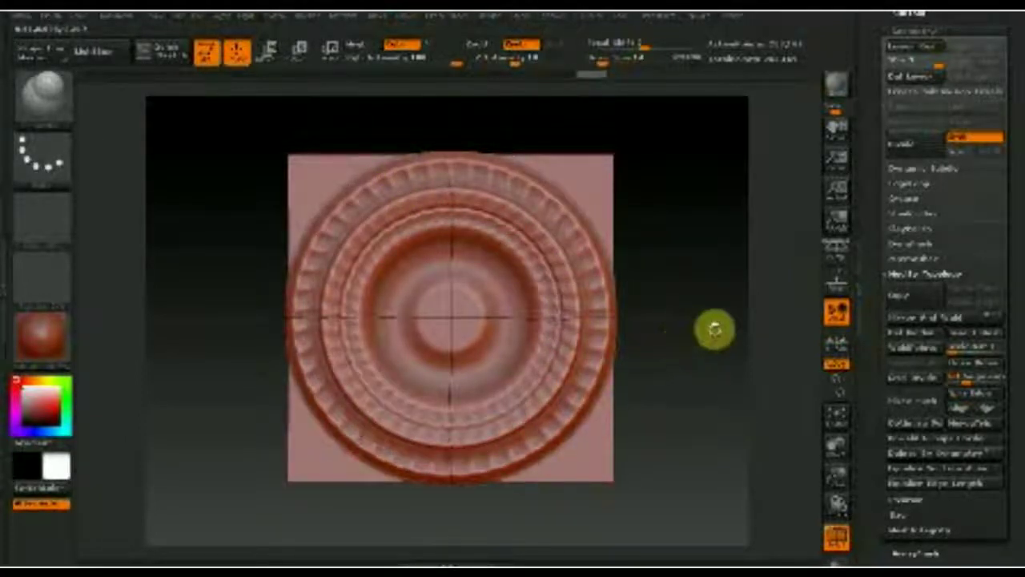
{"action": "mouse_move", "coordinate": [355, 248]}
{"action": "left_mouse_down"}
{"action": "mouse_move", "coordinate": [522, 293]}
{"action": "mouse_move", "coordinate": [484, 311]}
{"action": "mouse_move", "coordinate": [435, 294]}
{"action": "mouse_move", "coordinate": [600, 327]}
{"action": "mouse_move", "coordinate": [344, 213]}
{"action": "mouse_move", "coordinate": [390, 194]}
{"action": "mouse_move", "coordinate": [359, 227]}
{"action": "mouse_move", "coordinate": [286, 143]}
{"action": "left_mouse_up"}
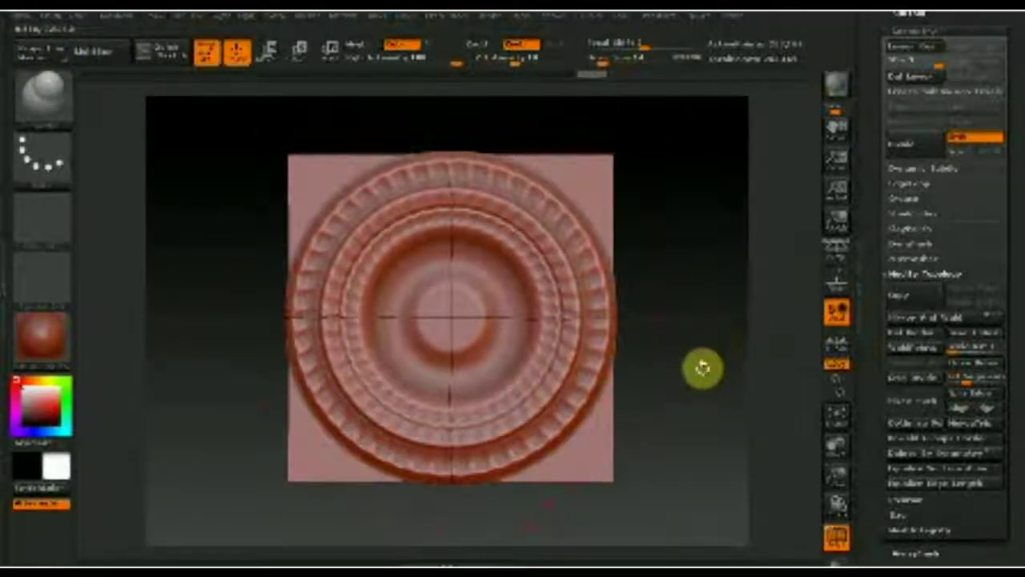
{"action": "mouse_move", "coordinate": [703, 383]}
{"action": "left_mouse_down"}
{"action": "mouse_move", "coordinate": [694, 269]}
{"action": "mouse_move", "coordinate": [633, 327]}
{"action": "mouse_move", "coordinate": [614, 332]}
{"action": "mouse_move", "coordinate": [666, 318]}
{"action": "mouse_move", "coordinate": [669, 329]}
{"action": "left_mouse_up"}
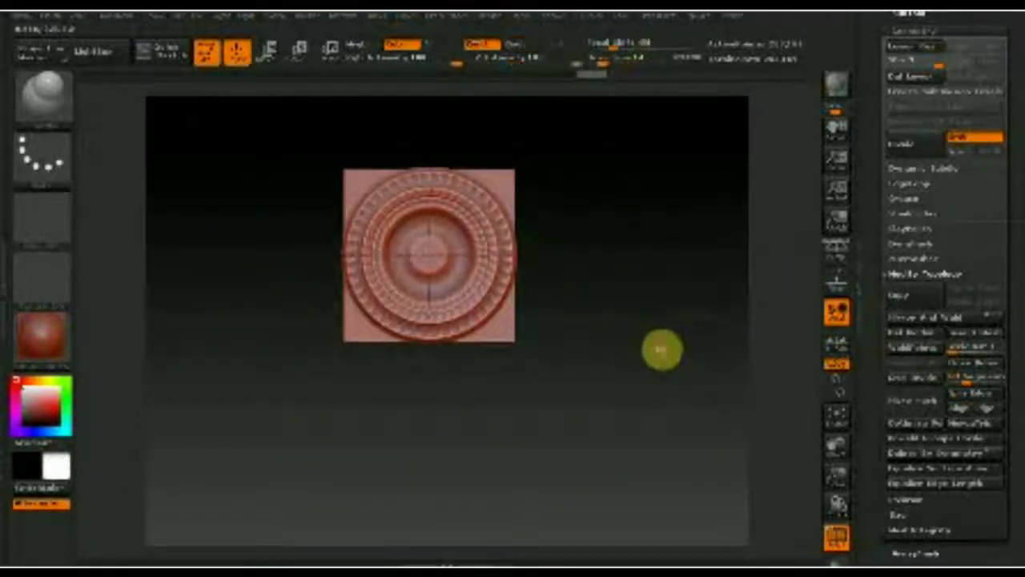
Step: Use SelectRect with a Circle stroke to select only the round ring on the plane
{"action": "key", "text": "ctrl+shift"}
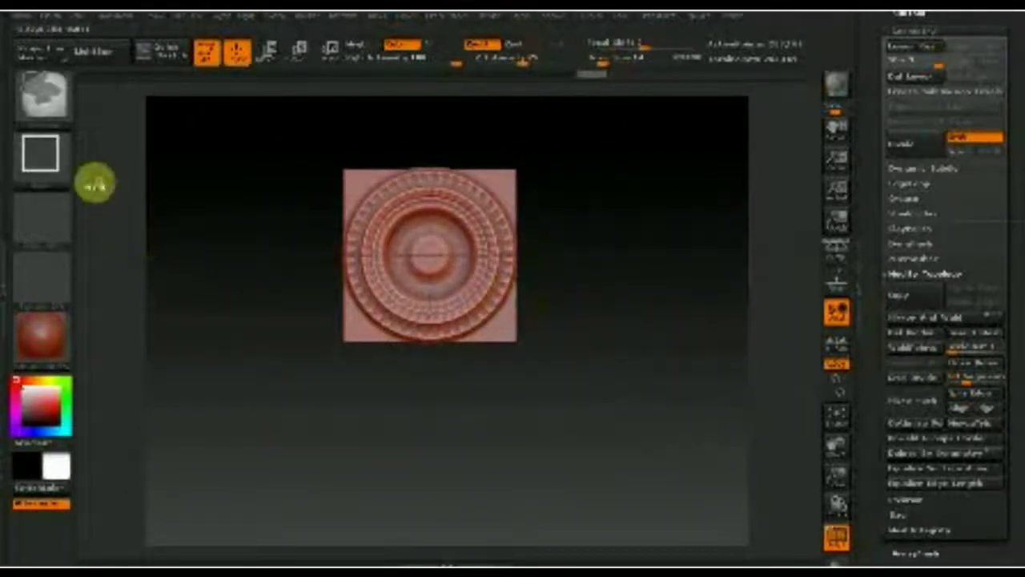
{"action": "left_click", "coordinate": [41, 152]}
{"action": "left_click", "coordinate": [122, 204]}
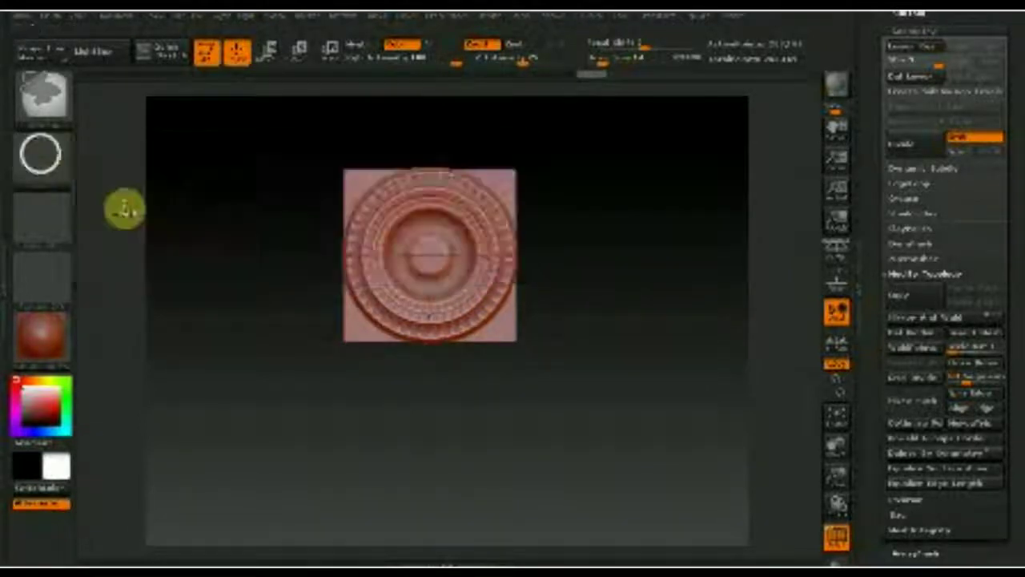
{"action": "left_click_drag", "start_coordinate": [377, 186], "coordinate": [535, 346], "text": "ctrl+shift"}
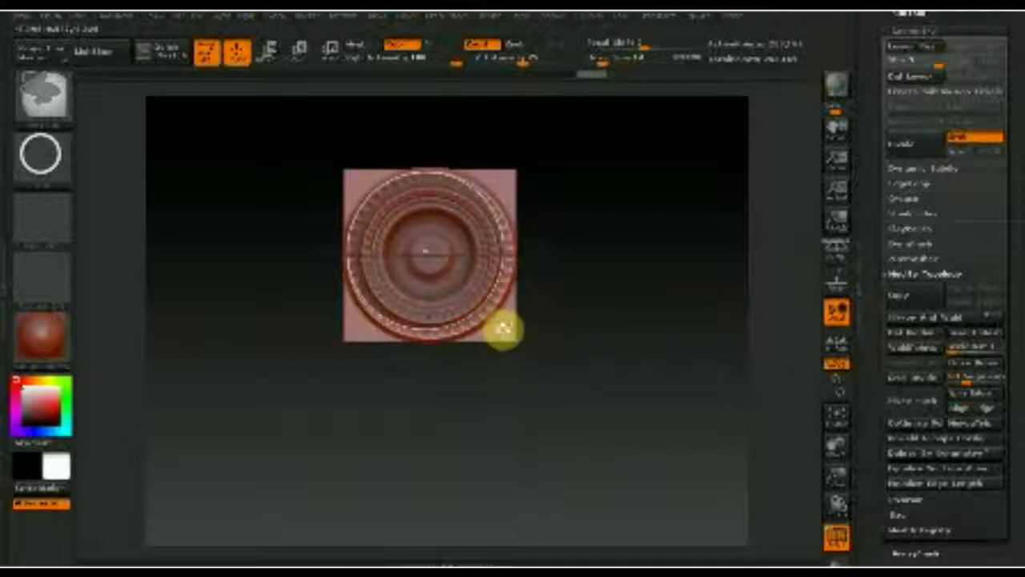
{"action": "left_click", "coordinate": [517, 341], "text": "ctrl+shift"}
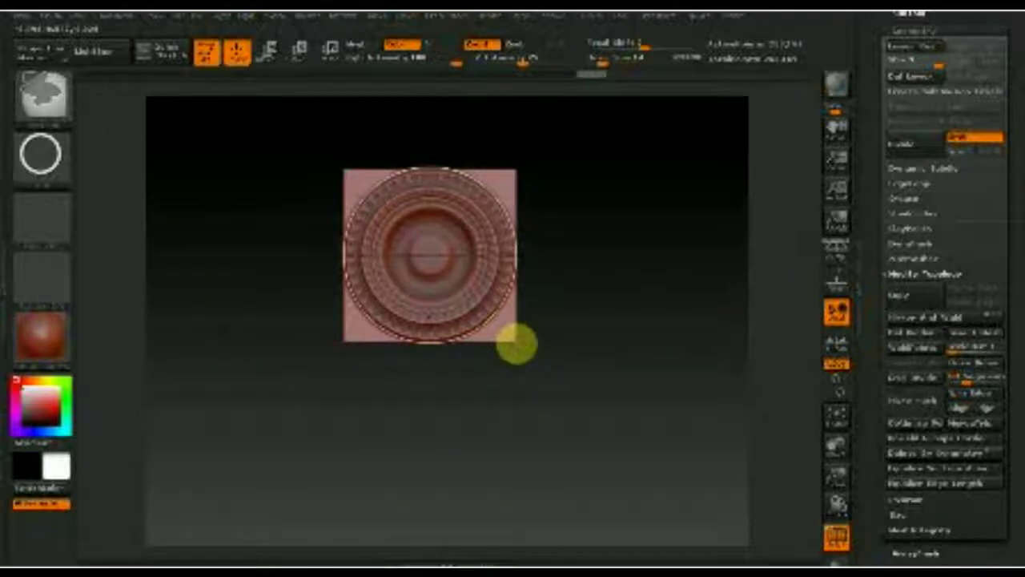
{"action": "left_click_drag", "start_coordinate": [1014, 348], "coordinate": [1016, 488]}
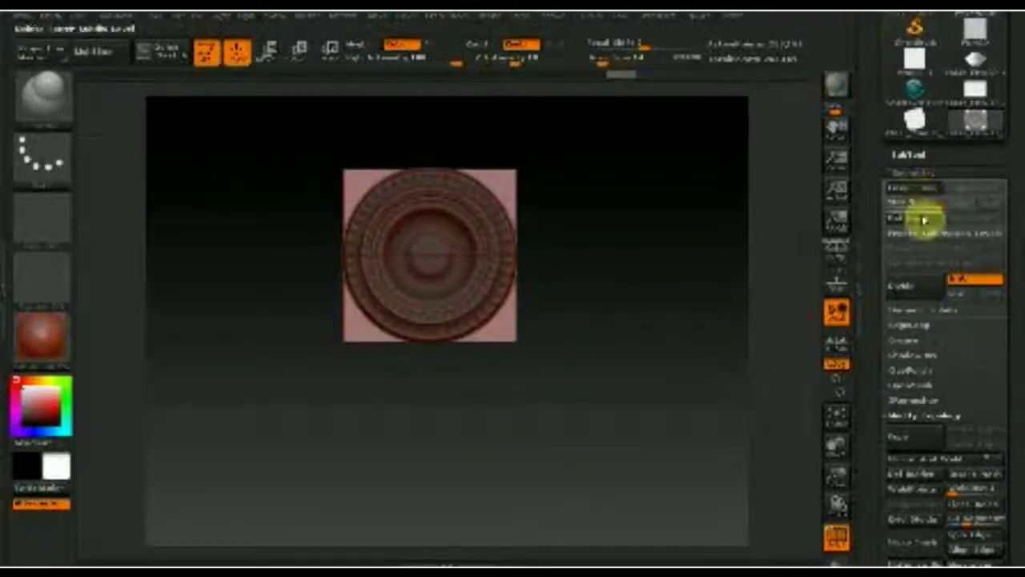
Step: Delete the lower subdivision levels in Tool > Geometry
{"action": "left_click_drag", "start_coordinate": [1014, 314], "coordinate": [1015, 165]}
{"action": "mouse_move", "coordinate": [913, 336]}
{"action": "left_mouse_down"}
{"action": "mouse_move", "coordinate": [989, 188]}
{"action": "mouse_move", "coordinate": [1002, 251]}
{"action": "mouse_move", "coordinate": [925, 275]}
{"action": "left_mouse_up"}
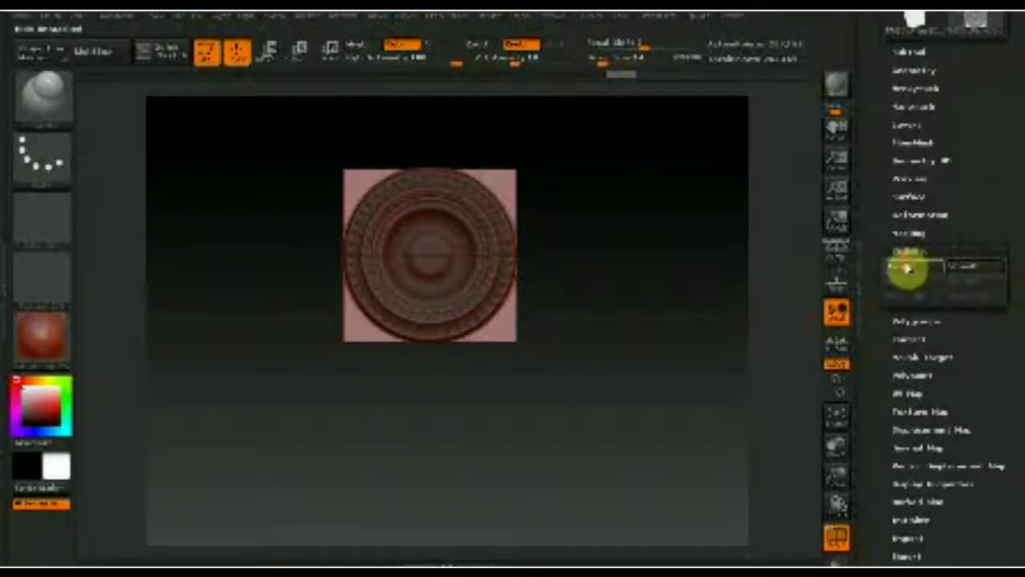
{"action": "left_click_drag", "start_coordinate": [1009, 142], "coordinate": [998, 277]}
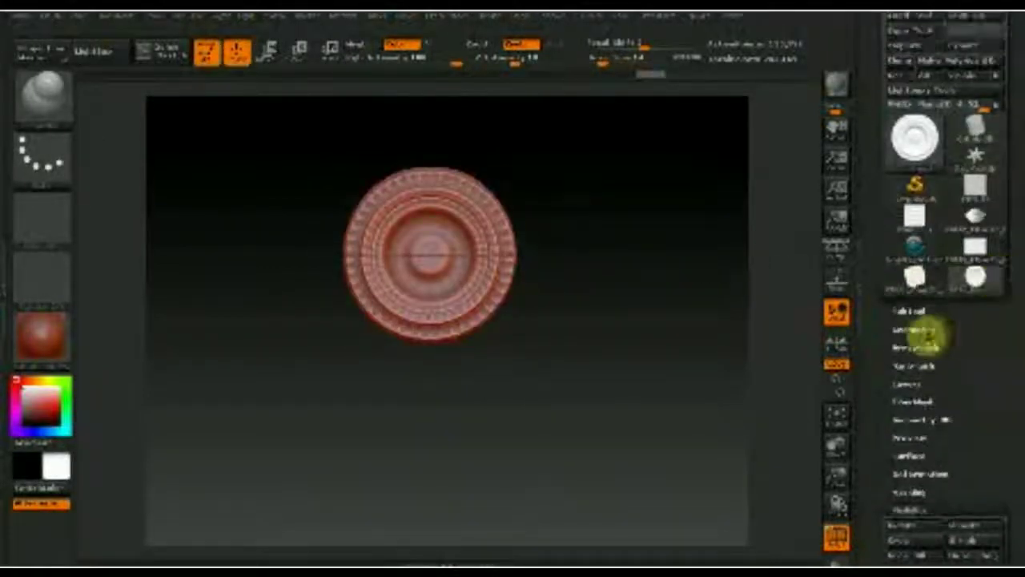
{"action": "left_click", "coordinate": [916, 328]}
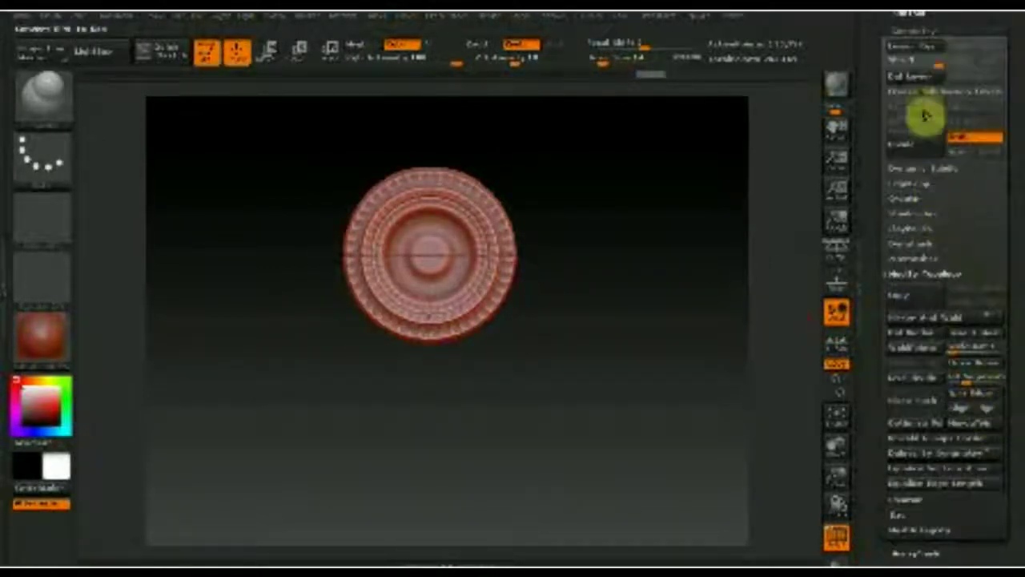
{"action": "left_click", "coordinate": [923, 82]}
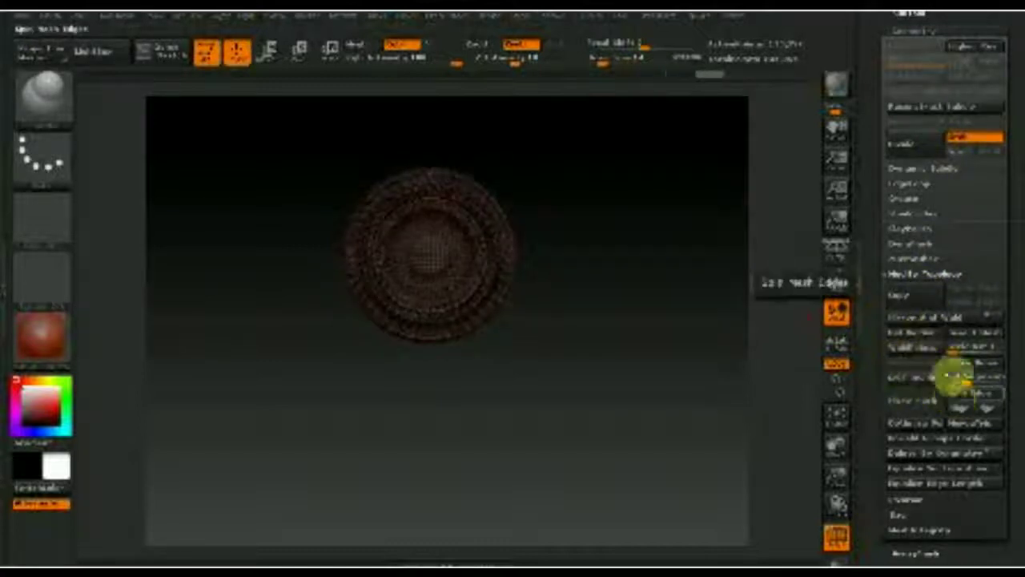
Step: Turn off PolyF and turn the disc face-on, enlarged in view
{"action": "left_click", "coordinate": [837, 537]}
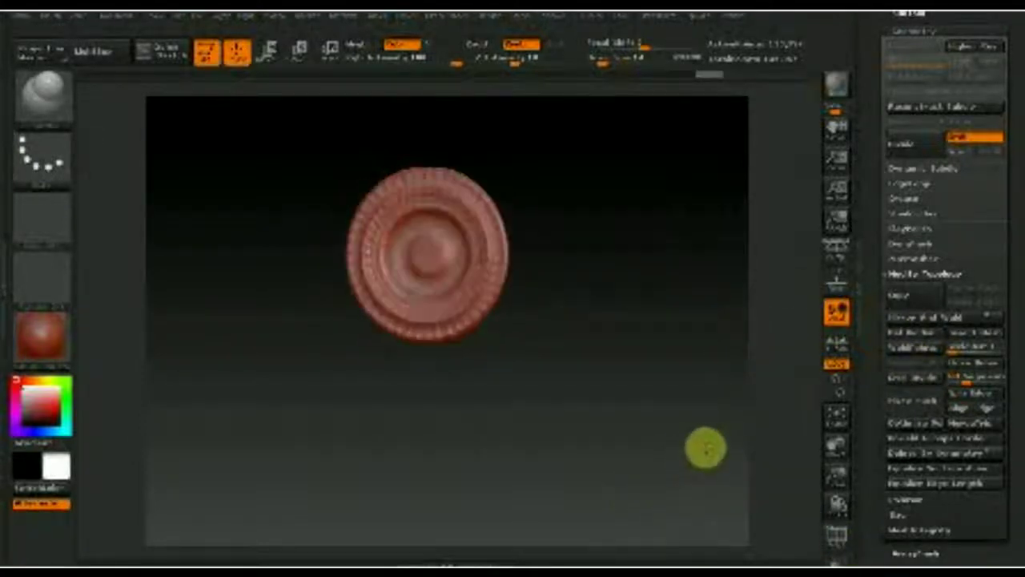
{"action": "scroll", "coordinate": [998, 473], "scroll_direction": "down", "scroll_amount": 2}
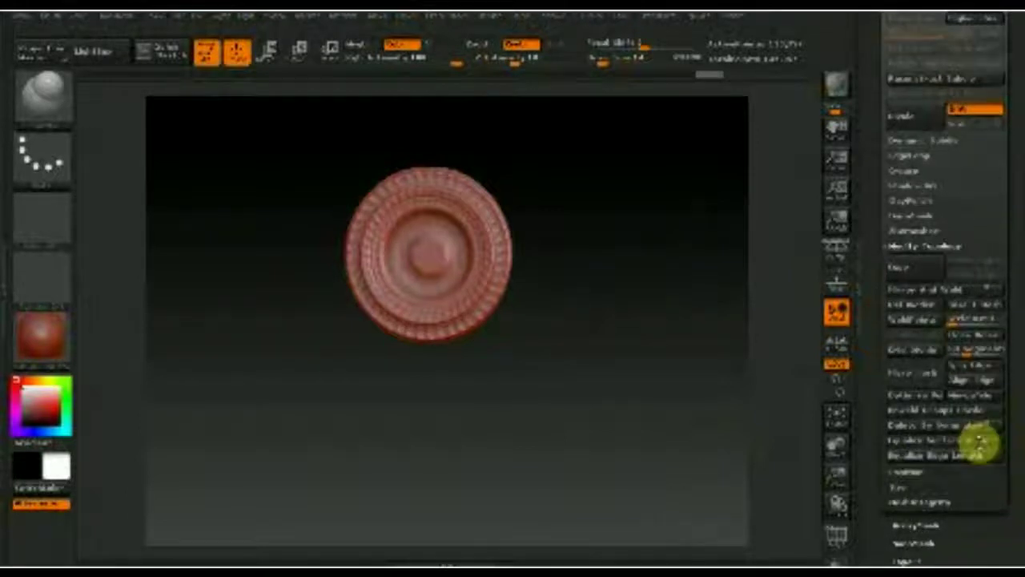
{"action": "mouse_move", "coordinate": [566, 419]}
{"action": "left_mouse_down"}
{"action": "mouse_move", "coordinate": [641, 445]}
{"action": "mouse_move", "coordinate": [639, 460]}
{"action": "left_mouse_up"}
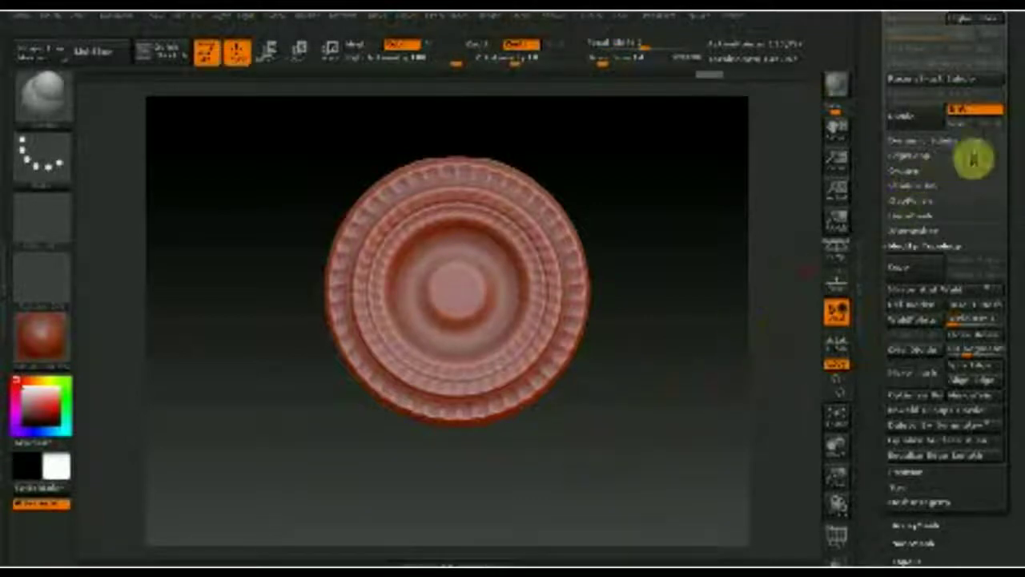
{"action": "scroll", "coordinate": [1014, 146], "scroll_direction": "up", "scroll_amount": 3}
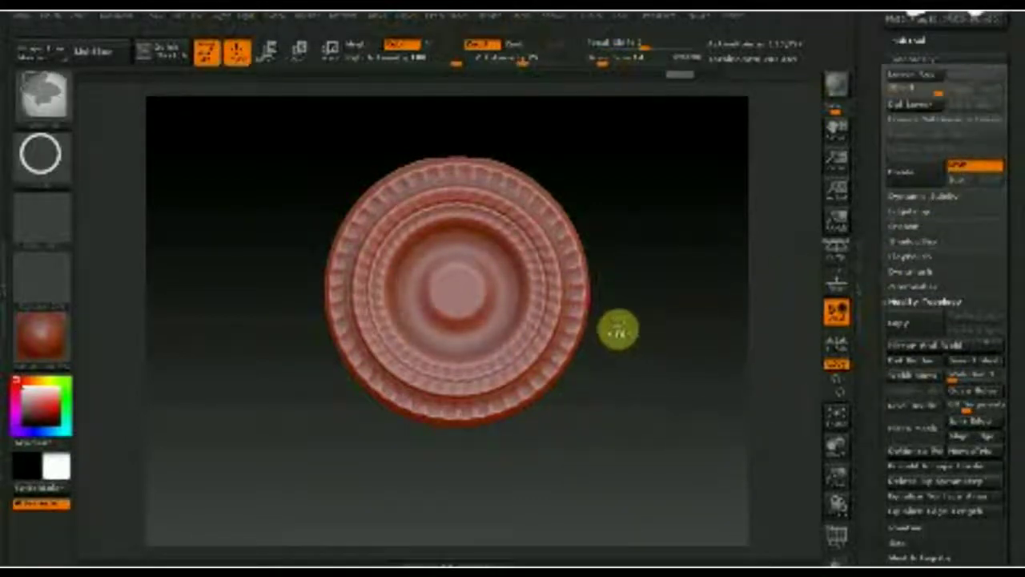
Step: Mask the whole disc, invert the mask and blur it several times
{"action": "key", "text": "ctrl+a"}
{"action": "left_click", "coordinate": [618, 329], "text": "ctrl"}
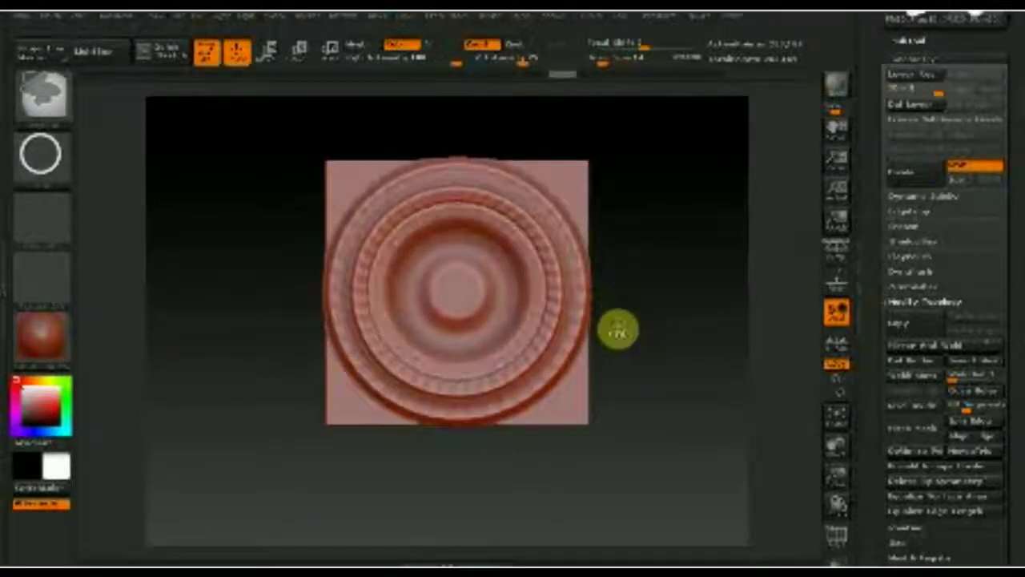
{"action": "left_click", "coordinate": [617, 324], "text": "ctrl"}
{"action": "left_click", "coordinate": [617, 321], "text": "ctrl"}
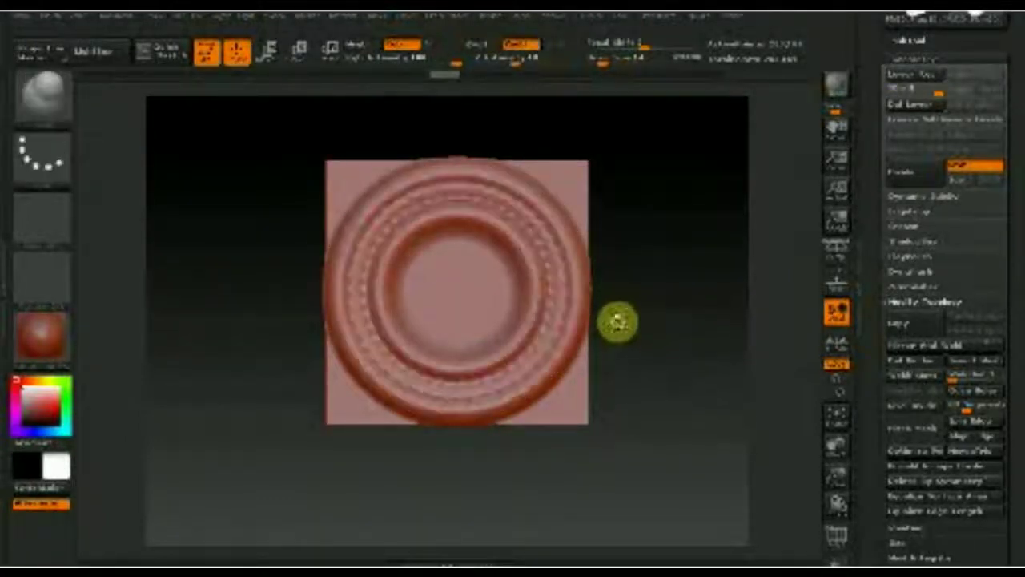
{"action": "left_click", "coordinate": [616, 321], "text": "ctrl"}
{"action": "left_click", "coordinate": [617, 321], "text": "ctrl"}
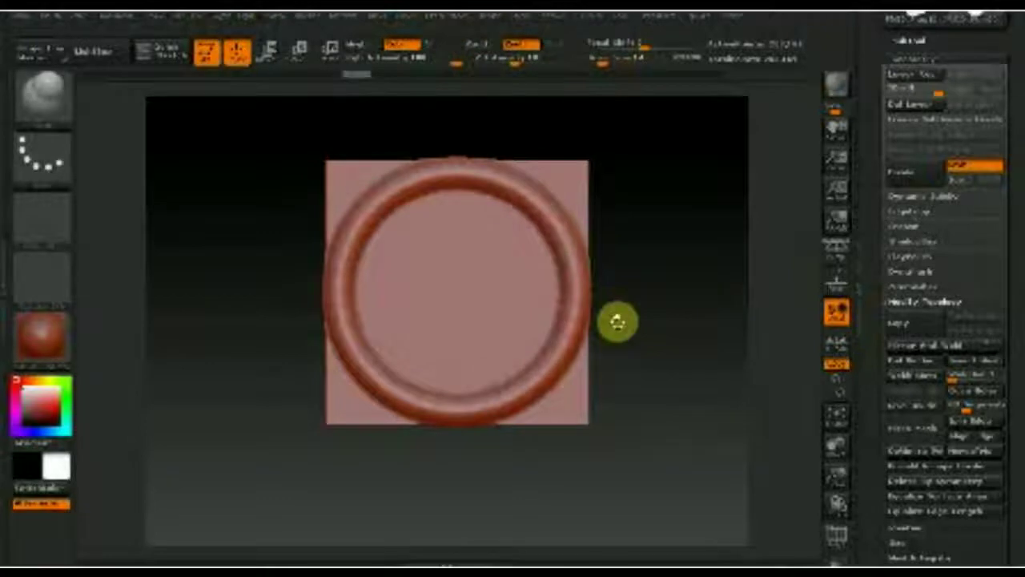
Step: Set the Draw Size, enable Rgb, and paint radial rings of dots around the inner edge
{"action": "left_click", "coordinate": [599, 62]}
{"action": "left_click", "coordinate": [521, 44]}
{"action": "left_click", "coordinate": [483, 44]}
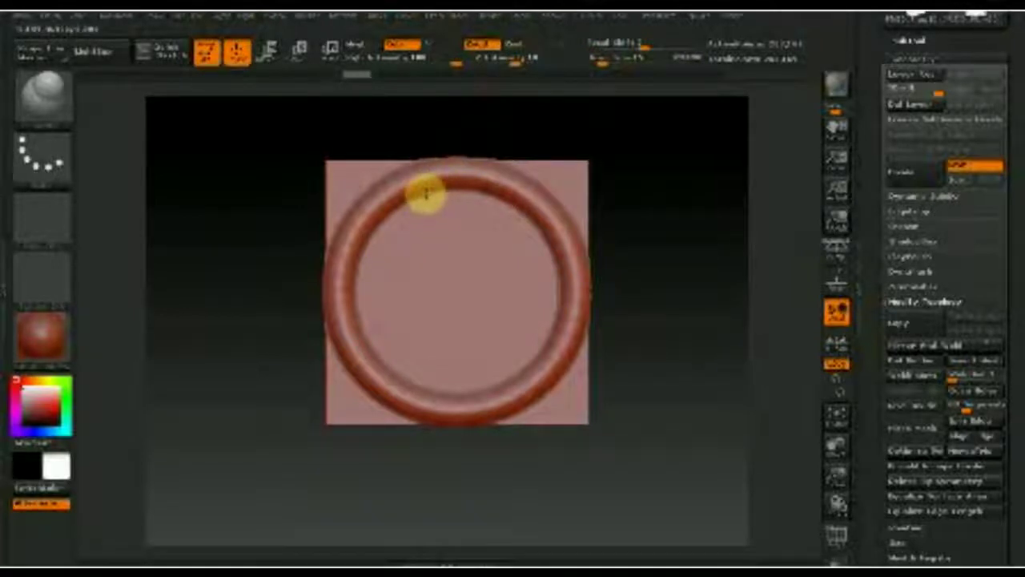
{"action": "left_click", "coordinate": [470, 165]}
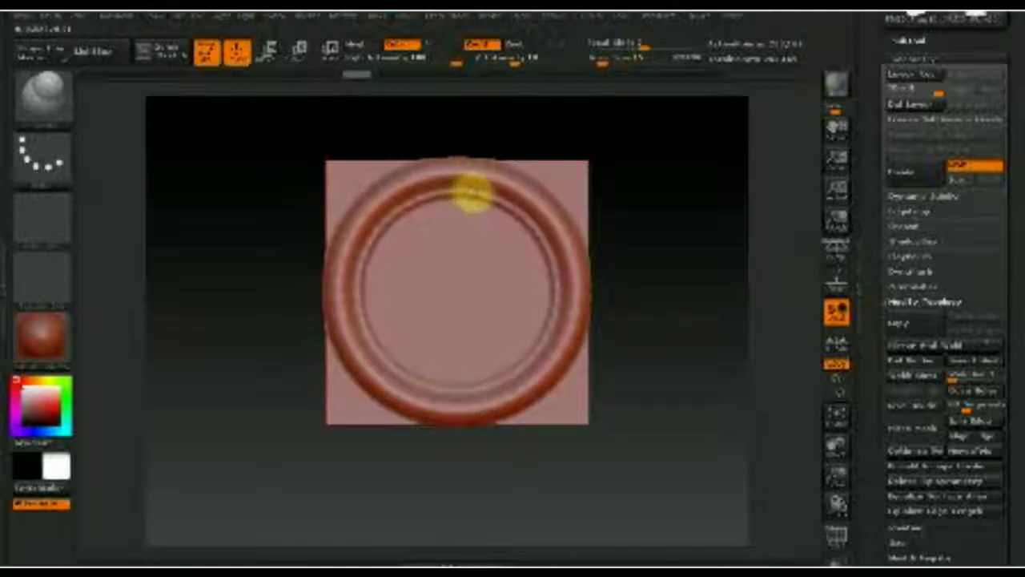
{"action": "mouse_move", "coordinate": [479, 195]}
{"action": "left_mouse_down"}
{"action": "mouse_move", "coordinate": [373, 217]}
{"action": "mouse_move", "coordinate": [390, 199]}
{"action": "mouse_move", "coordinate": [412, 210]}
{"action": "left_mouse_up"}
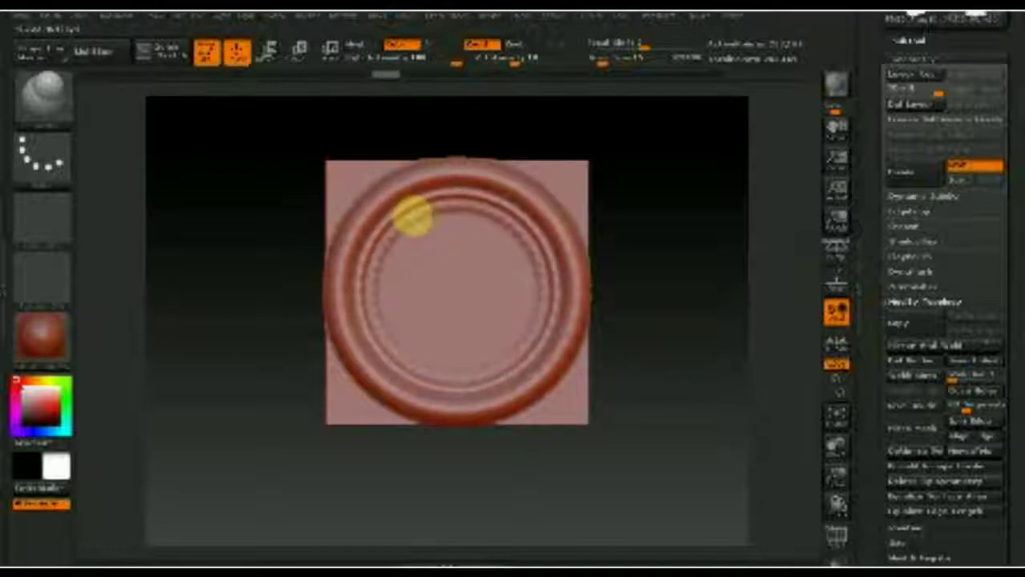
{"action": "mouse_move", "coordinate": [404, 220]}
{"action": "left_mouse_down"}
{"action": "mouse_move", "coordinate": [449, 242]}
{"action": "mouse_move", "coordinate": [458, 190]}
{"action": "mouse_move", "coordinate": [412, 174]}
{"action": "mouse_move", "coordinate": [417, 201]}
{"action": "mouse_move", "coordinate": [513, 221]}
{"action": "mouse_move", "coordinate": [545, 270]}
{"action": "mouse_move", "coordinate": [464, 225]}
{"action": "left_mouse_up"}
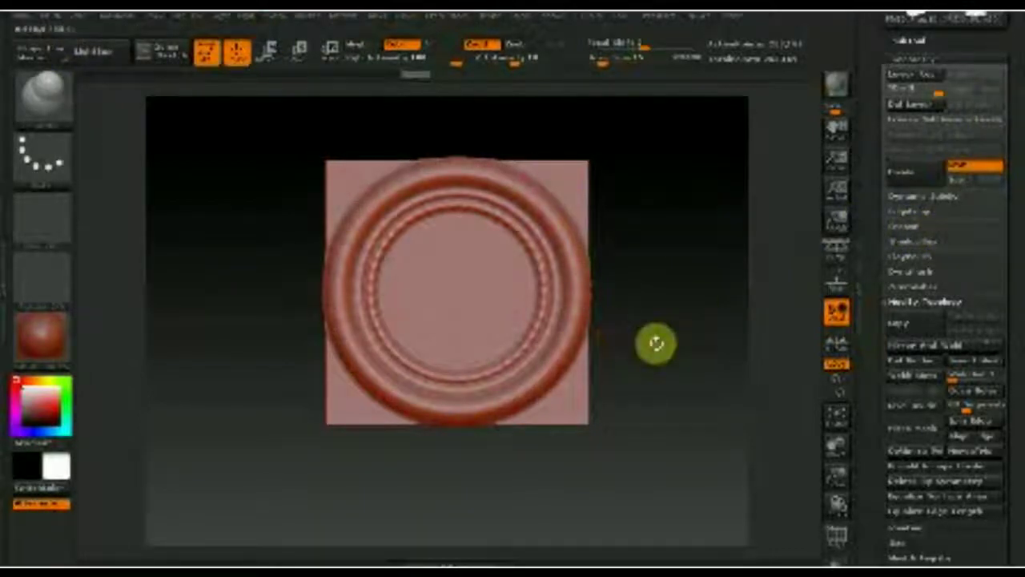
{"action": "mouse_move", "coordinate": [663, 367]}
{"action": "left_mouse_down"}
{"action": "mouse_move", "coordinate": [601, 385]}
{"action": "mouse_move", "coordinate": [602, 376]}
{"action": "mouse_move", "coordinate": [622, 383]}
{"action": "left_mouse_up"}
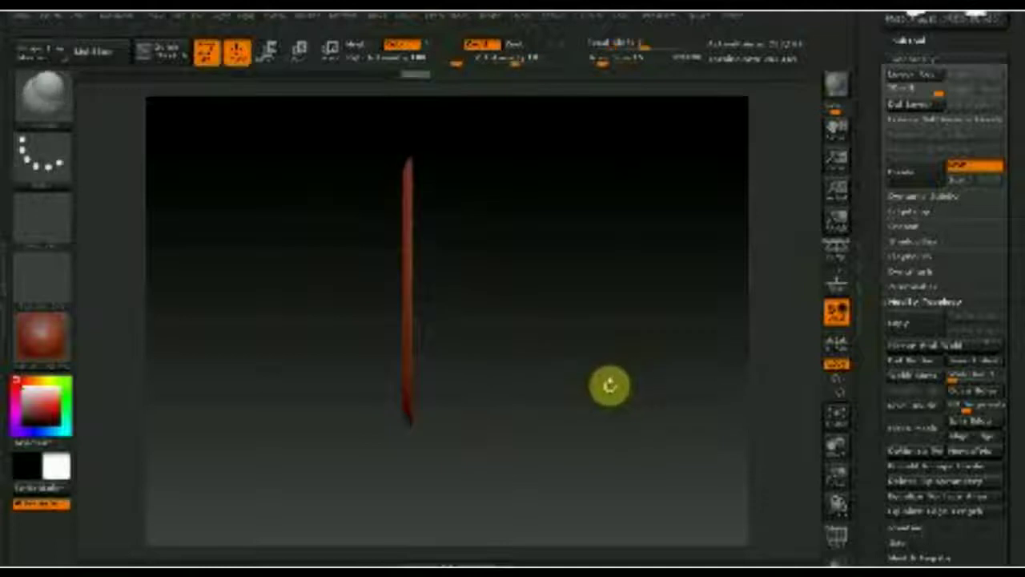
{"action": "key", "text": "ctrl"}
{"action": "left_click_drag", "start_coordinate": [356, 147], "coordinate": [403, 331], "text": "ctrl"}
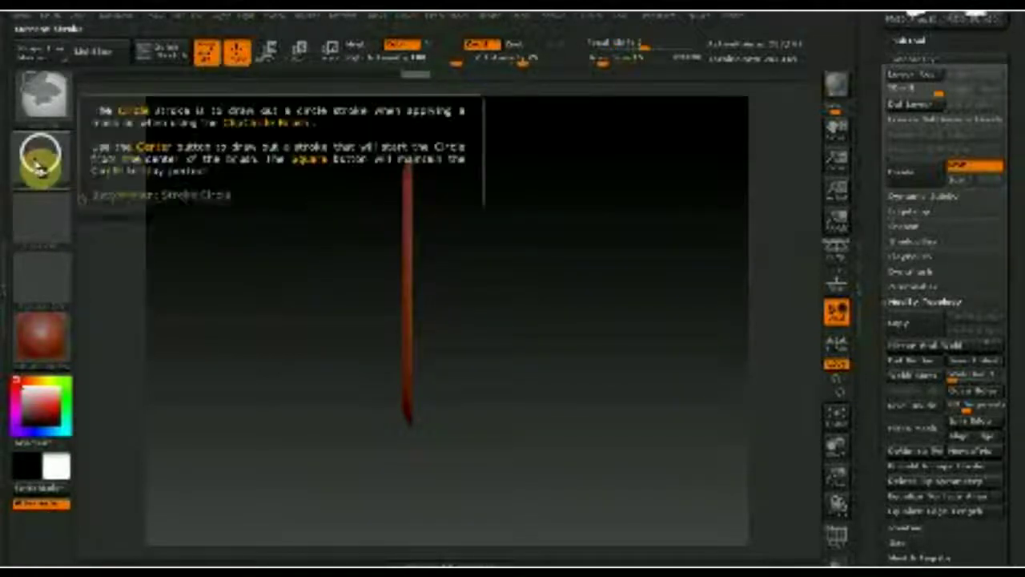
{"action": "left_click", "coordinate": [43, 164]}
{"action": "left_click", "coordinate": [485, 175]}
{"action": "left_click_drag", "start_coordinate": [351, 119], "coordinate": [406, 441], "text": "ctrl"}
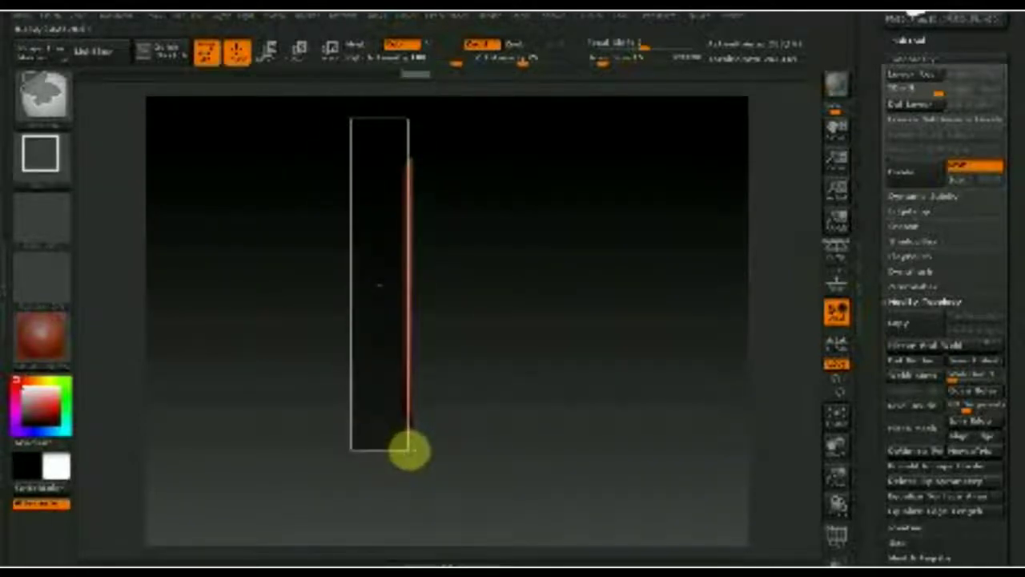
{"action": "left_click_drag", "start_coordinate": [410, 451], "coordinate": [408, 454], "text": "ctrl"}
{"action": "mouse_move", "coordinate": [589, 423]}
{"action": "left_mouse_down"}
{"action": "mouse_move", "coordinate": [600, 419]}
{"action": "mouse_move", "coordinate": [515, 431]}
{"action": "mouse_move", "coordinate": [555, 426]}
{"action": "left_mouse_up"}
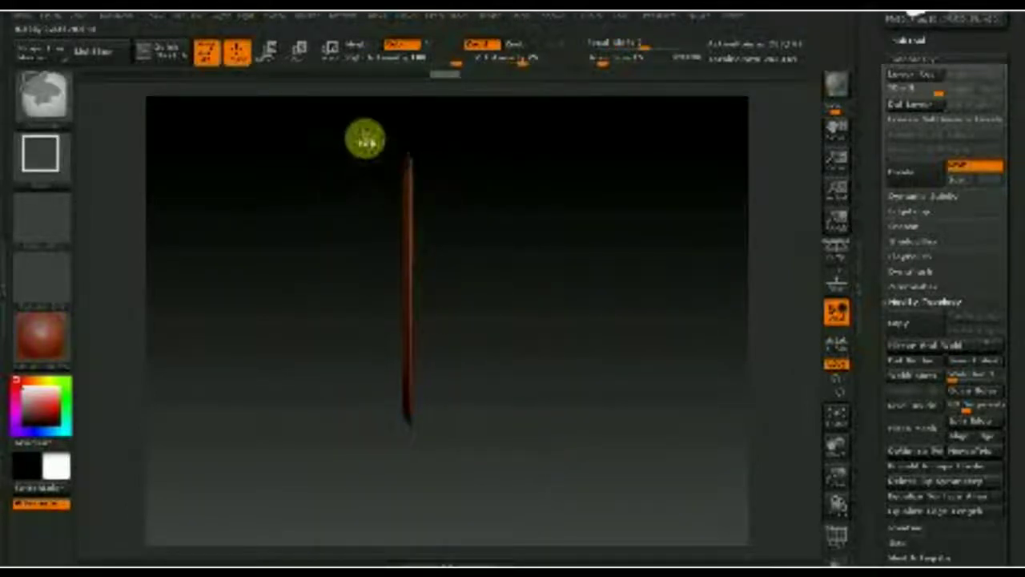
{"action": "mouse_move", "coordinate": [364, 121]}
{"action": "left_mouse_down", "text": "ctrl+shift"}
{"action": "mouse_move", "coordinate": [411, 433]}
{"action": "mouse_move", "coordinate": [522, 409]}
{"action": "mouse_move", "coordinate": [561, 417]}
{"action": "left_mouse_up", "text": "ctrl+shift"}
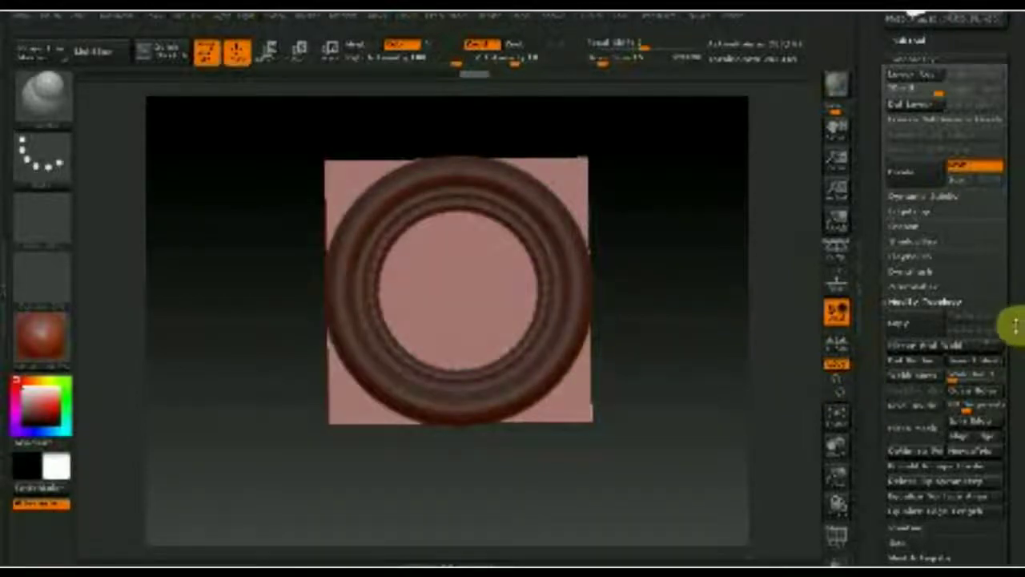
{"action": "left_click_drag", "start_coordinate": [1015, 324], "coordinate": [1015, 320]}
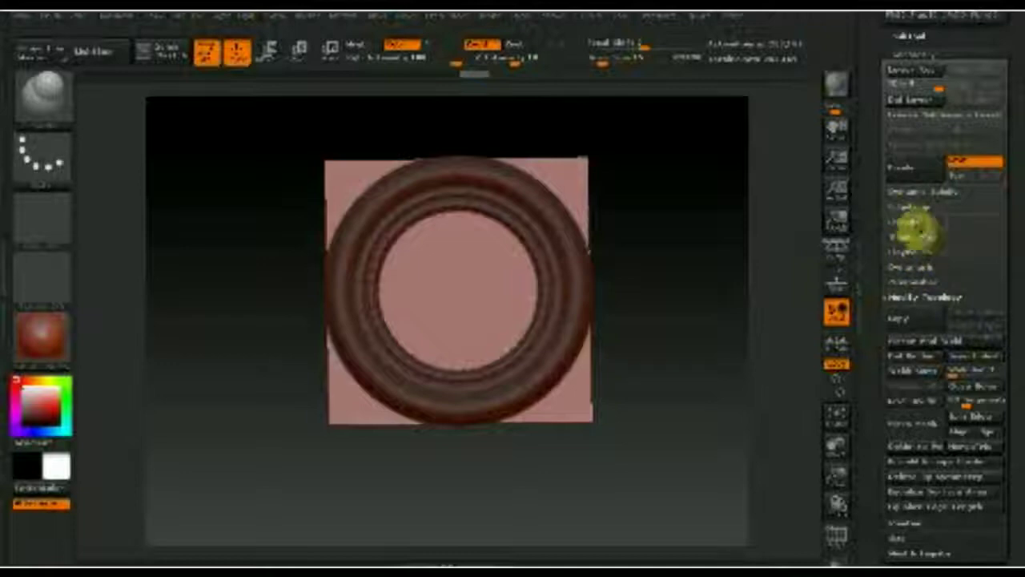
{"action": "left_click_drag", "start_coordinate": [1014, 277], "coordinate": [1014, 251]}
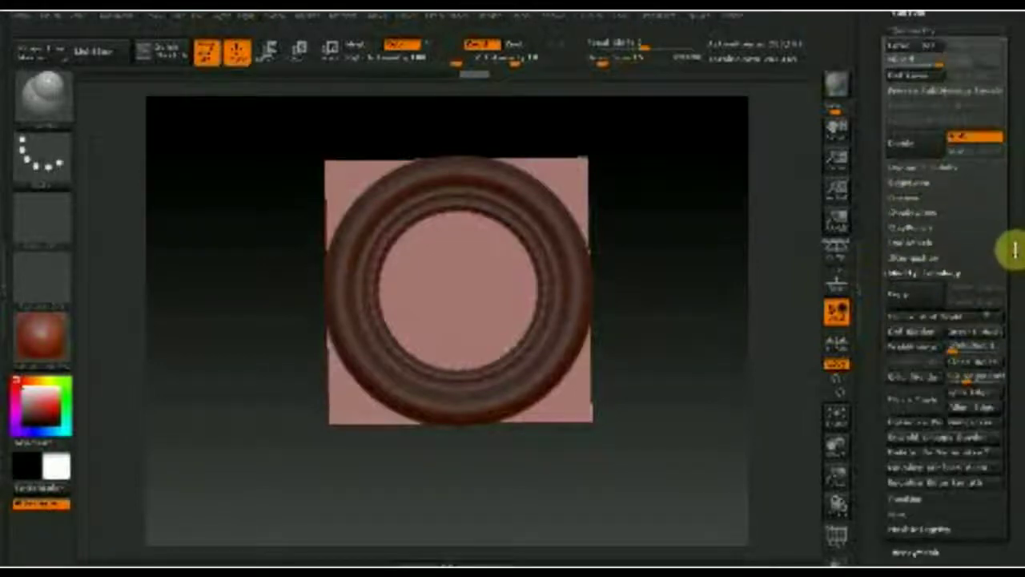
Step: Hide the pink plane subtool so only the ring remains visible
{"action": "scroll", "coordinate": [986, 257], "scroll_direction": "down", "scroll_amount": 2}
{"action": "left_click_drag", "start_coordinate": [1012, 508], "coordinate": [1014, 384]}
{"action": "scroll", "coordinate": [908, 320], "scroll_direction": "down", "scroll_amount": 2}
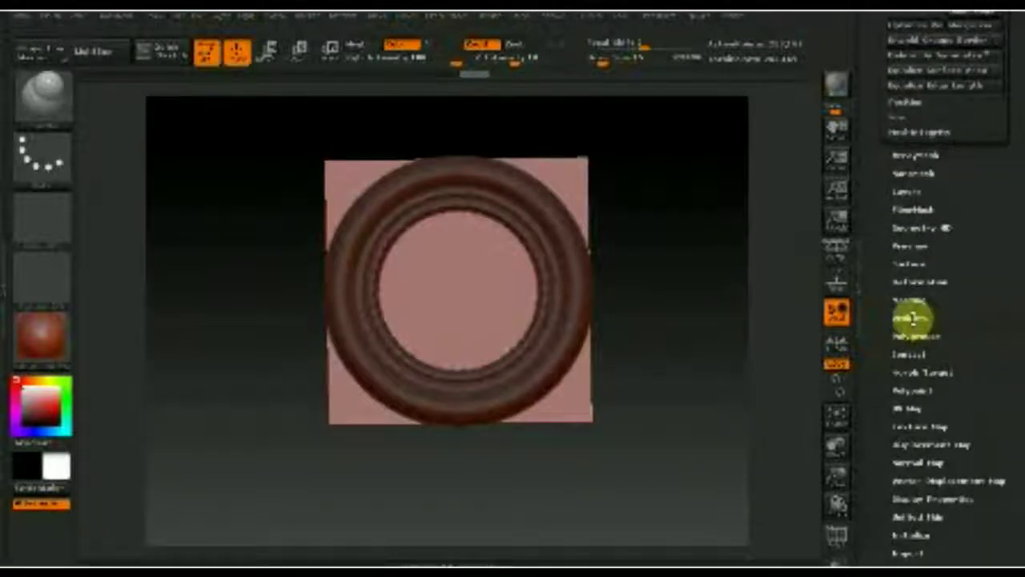
{"action": "scroll", "coordinate": [962, 255], "scroll_direction": "down", "scroll_amount": 5}
{"action": "scroll", "coordinate": [993, 240], "scroll_direction": "up", "scroll_amount": 5}
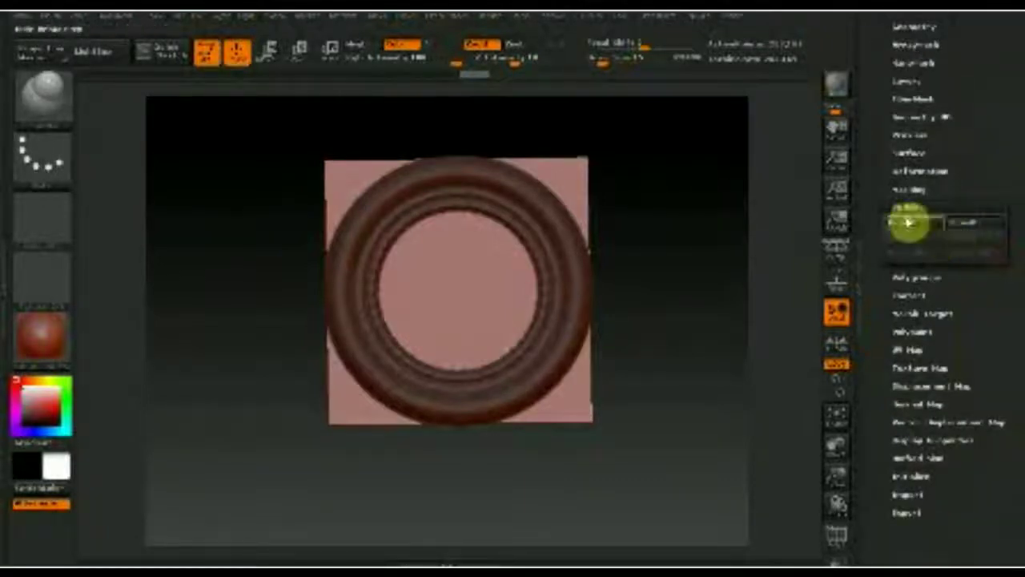
{"action": "left_click", "coordinate": [907, 226]}
{"action": "scroll", "coordinate": [975, 208], "scroll_direction": "up", "scroll_amount": 3}
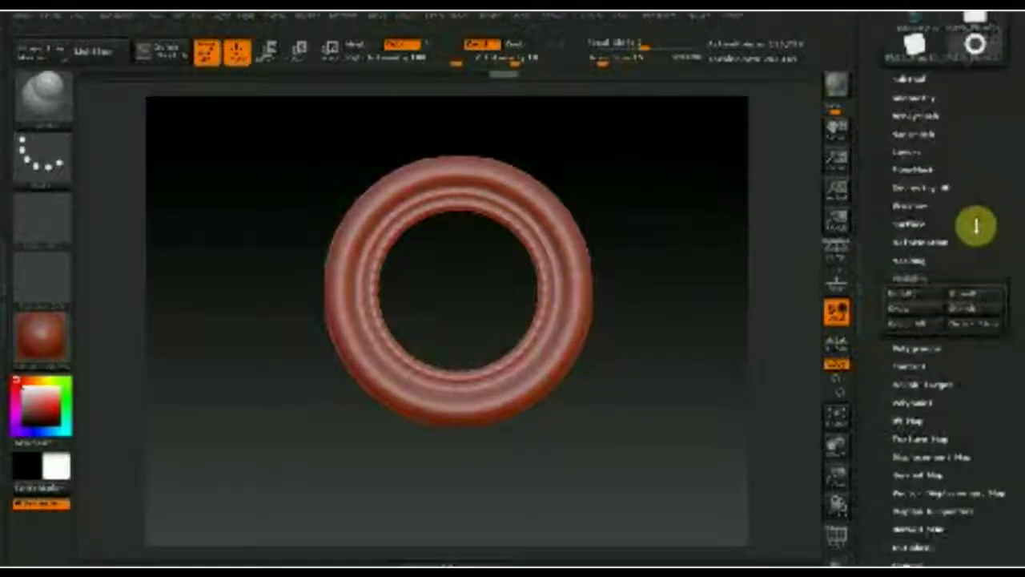
{"action": "scroll", "coordinate": [1008, 497], "scroll_direction": "down", "scroll_amount": 2}
{"action": "scroll", "coordinate": [994, 384], "scroll_direction": "up", "scroll_amount": 3}
Step: Delete the ring's lower subdivision levels, then pan and zoom out to frame it
{"action": "left_click", "coordinate": [917, 181]}
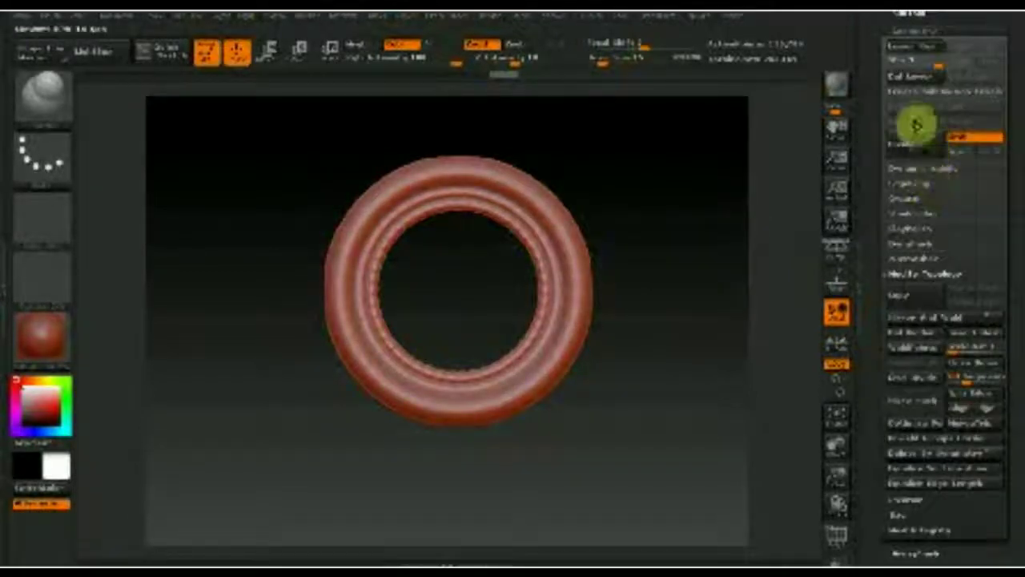
{"action": "left_click", "coordinate": [915, 81]}
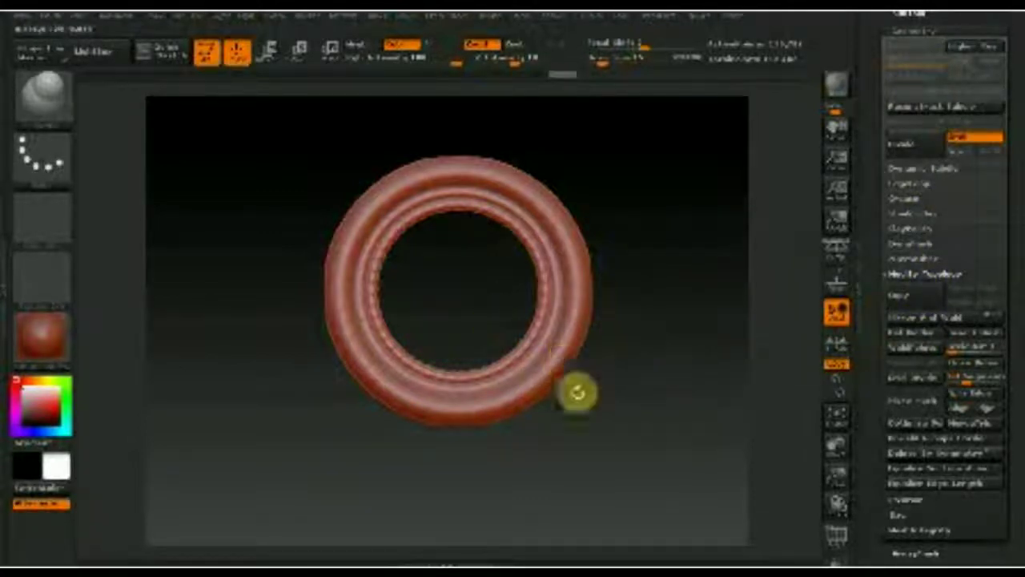
{"action": "left_click_drag", "start_coordinate": [644, 398], "coordinate": [637, 427], "text": "alt"}
{"action": "mouse_move", "coordinate": [626, 224]}
{"action": "left_mouse_down"}
{"action": "mouse_move", "coordinate": [598, 350]}
{"action": "mouse_move", "coordinate": [582, 333]}
{"action": "left_mouse_up"}
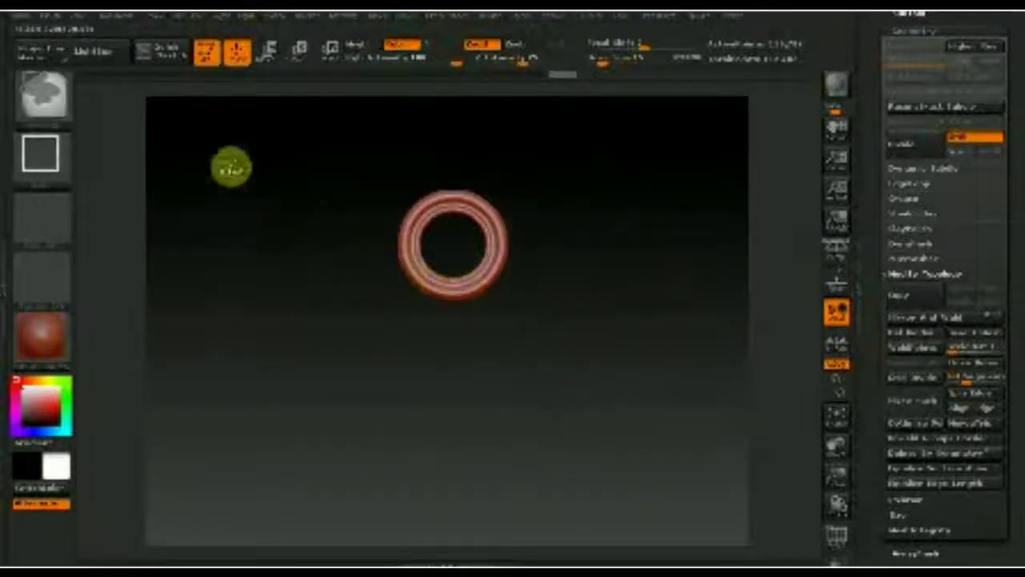
Step: Mask the ring's upper half and aim a Move action line straight down, radial symmetry off
{"action": "mouse_move", "coordinate": [333, 137]}
{"action": "left_mouse_down", "text": "ctrl+shift"}
{"action": "mouse_move", "coordinate": [507, 246]}
{"action": "mouse_move", "coordinate": [545, 247]}
{"action": "left_mouse_up", "text": "ctrl+shift"}
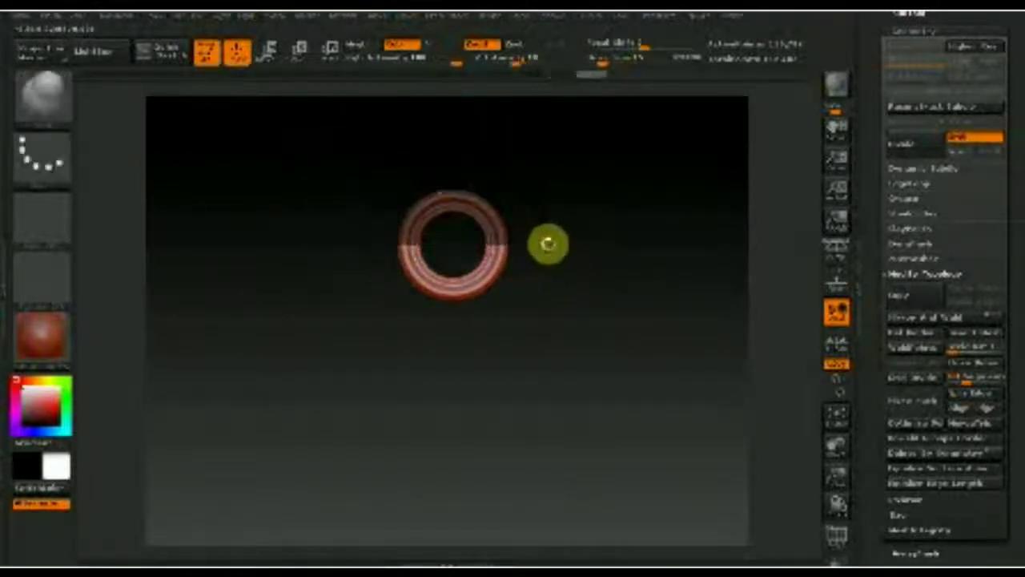
{"action": "left_click", "coordinate": [268, 52]}
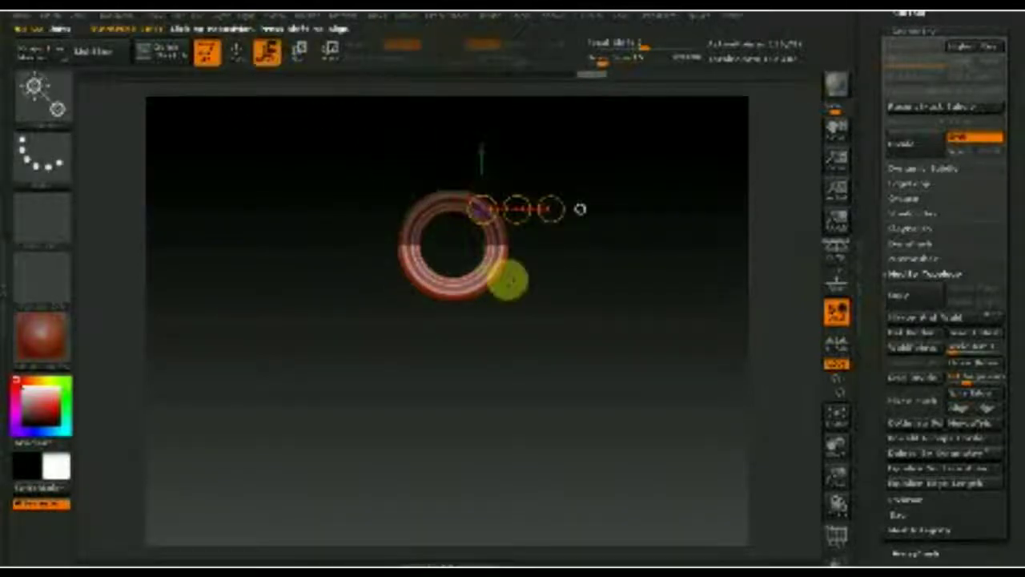
{"action": "left_click_drag", "start_coordinate": [473, 202], "coordinate": [566, 176]}
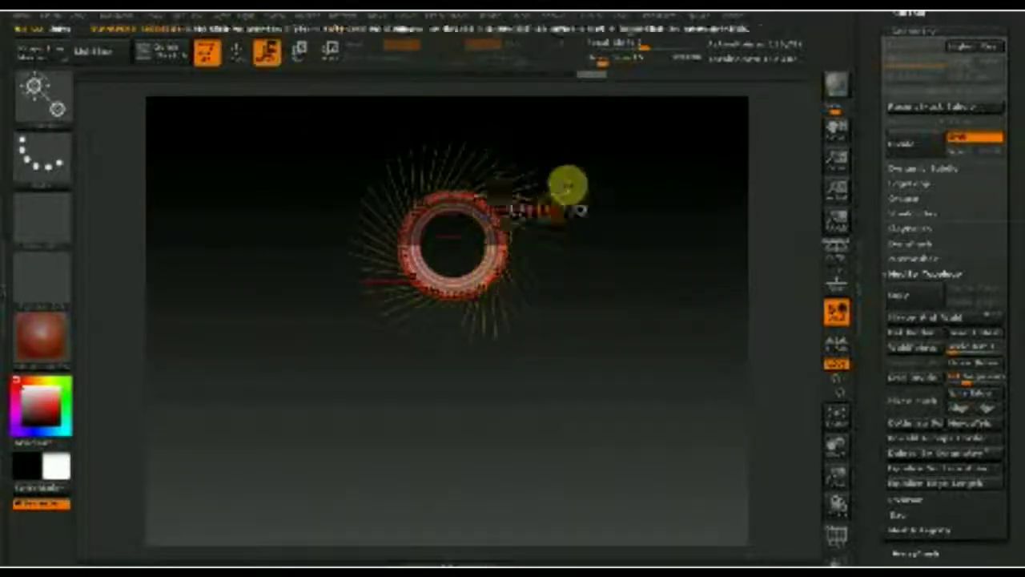
{"action": "left_click", "coordinate": [657, 20]}
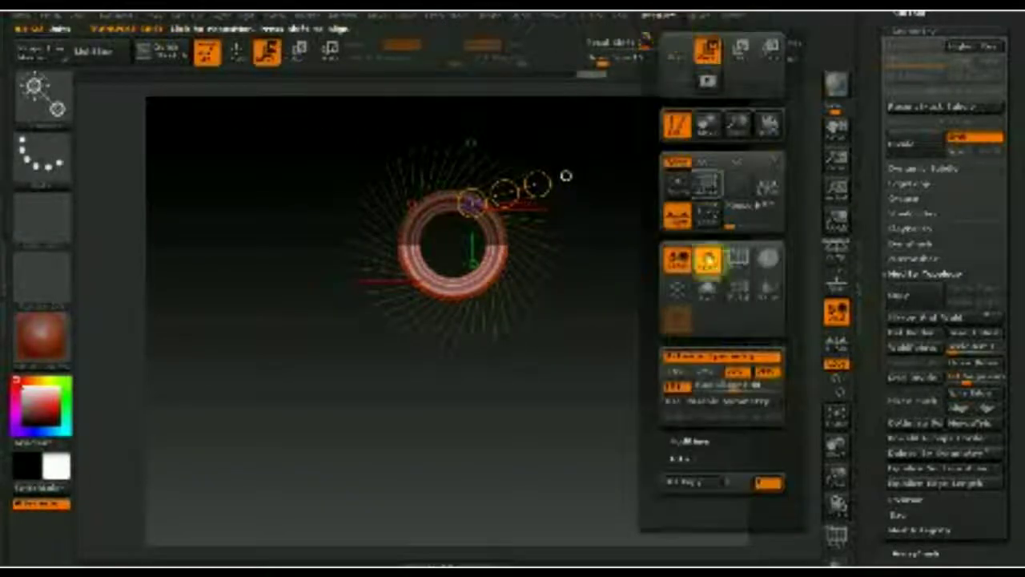
{"action": "left_click", "coordinate": [680, 386]}
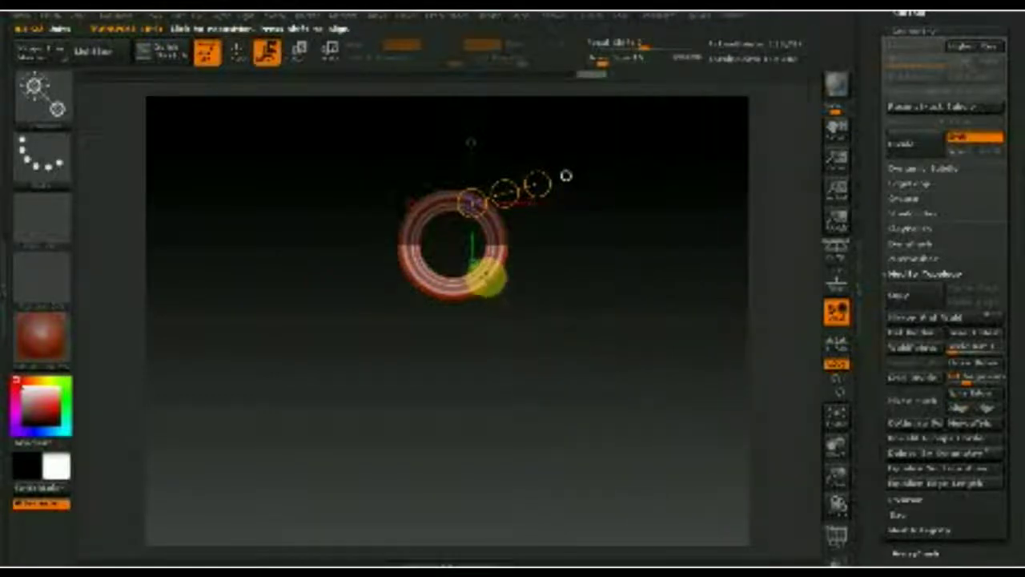
{"action": "left_click_drag", "start_coordinate": [487, 277], "coordinate": [492, 421]}
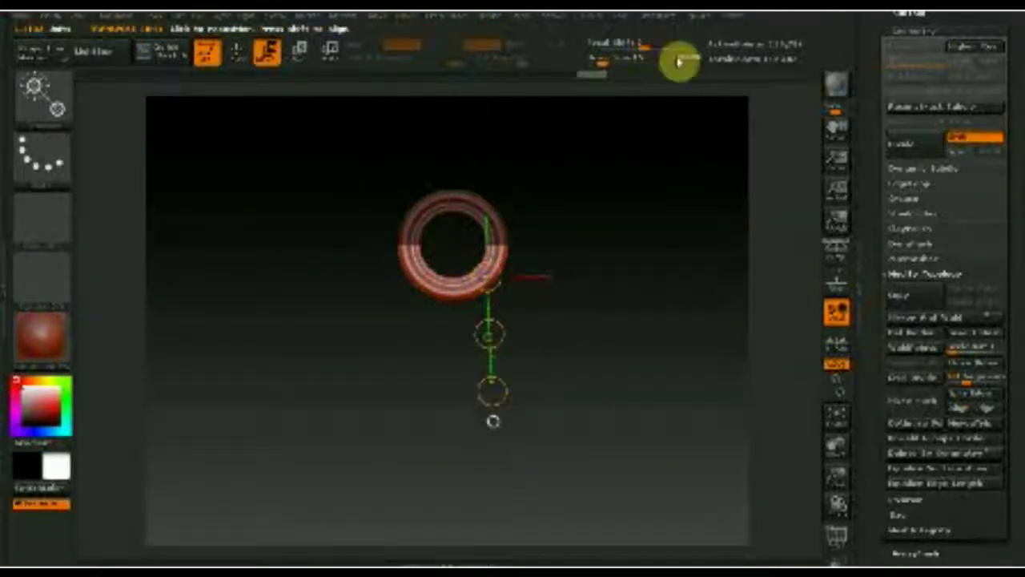
Step: With X symmetry on, drag the lower half down into a capsule and clear the mask
{"action": "left_click", "coordinate": [661, 23]}
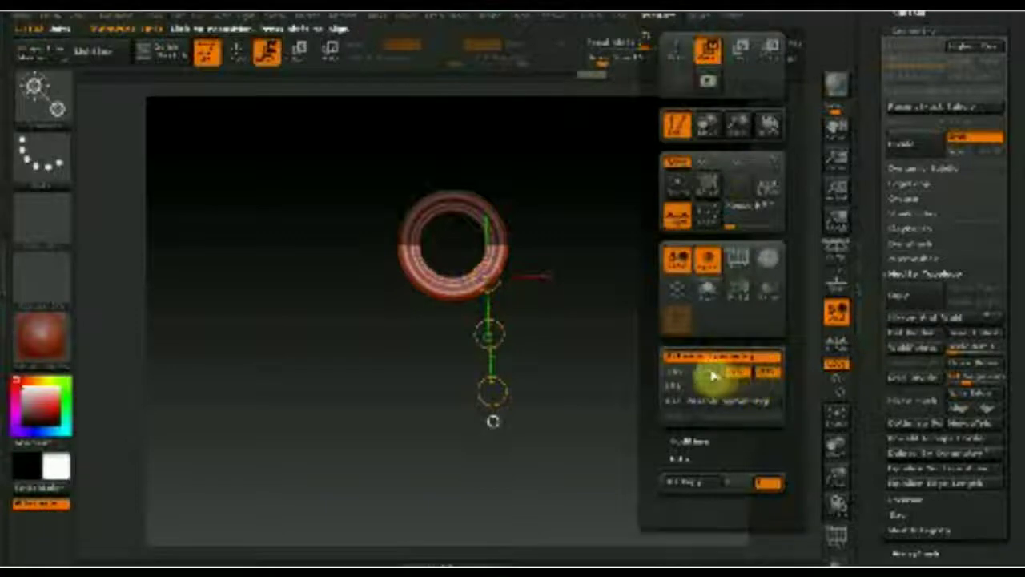
{"action": "left_click", "coordinate": [679, 375]}
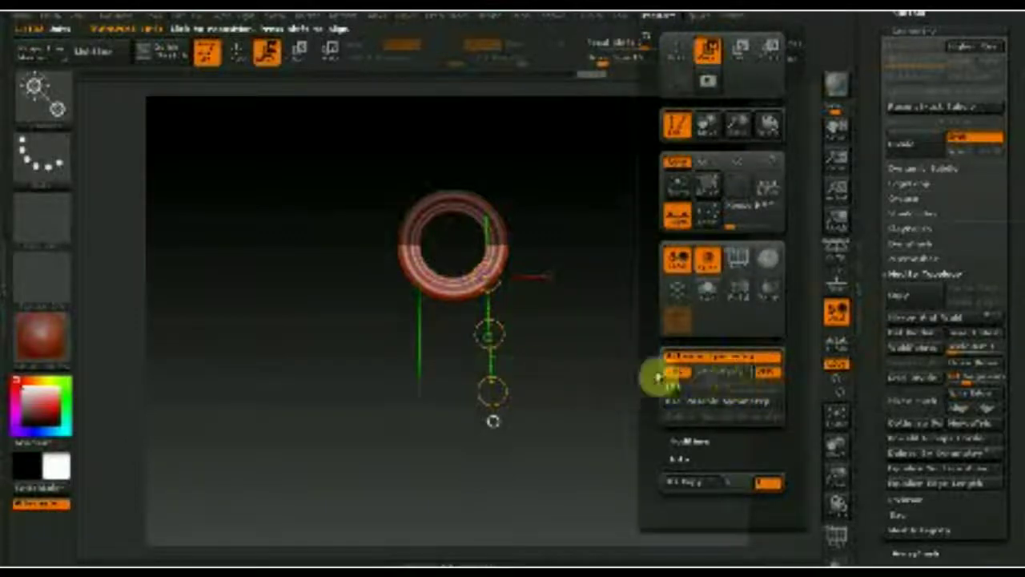
{"action": "left_click_drag", "start_coordinate": [490, 333], "coordinate": [492, 470]}
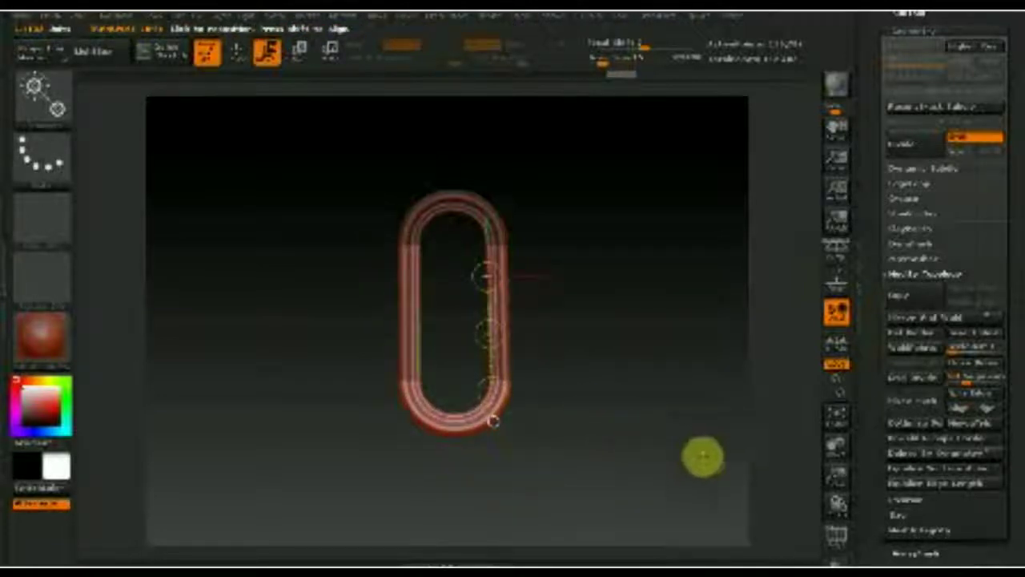
{"action": "left_click", "coordinate": [240, 52]}
{"action": "left_click_drag", "start_coordinate": [657, 437], "coordinate": [618, 300], "text": "ctrl"}
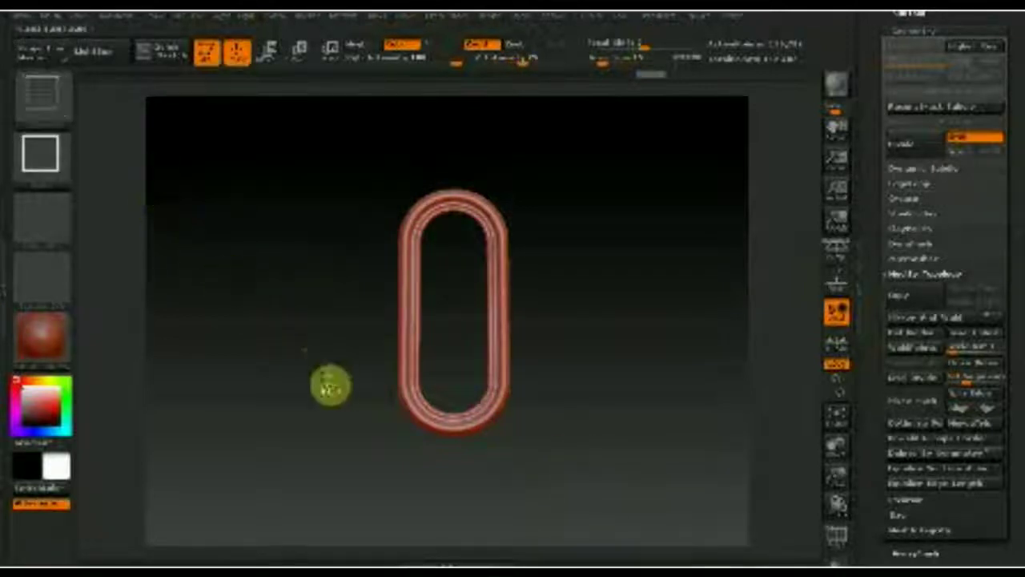
Step: Open and close the Material tray, then choose a new brush from the Brush palette
{"action": "left_click", "coordinate": [8, 88]}
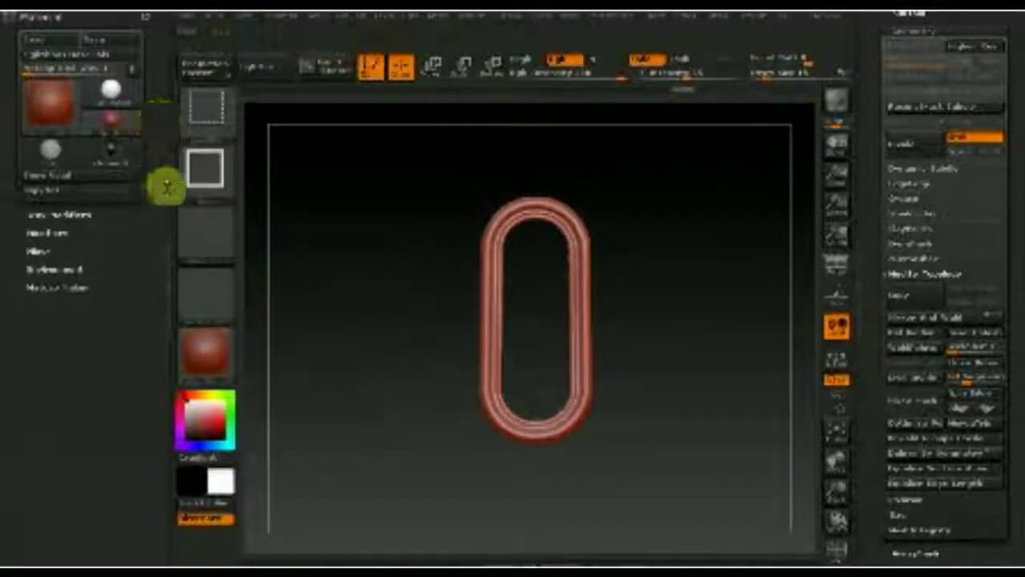
{"action": "left_click", "coordinate": [170, 270]}
{"action": "left_click", "coordinate": [53, 105]}
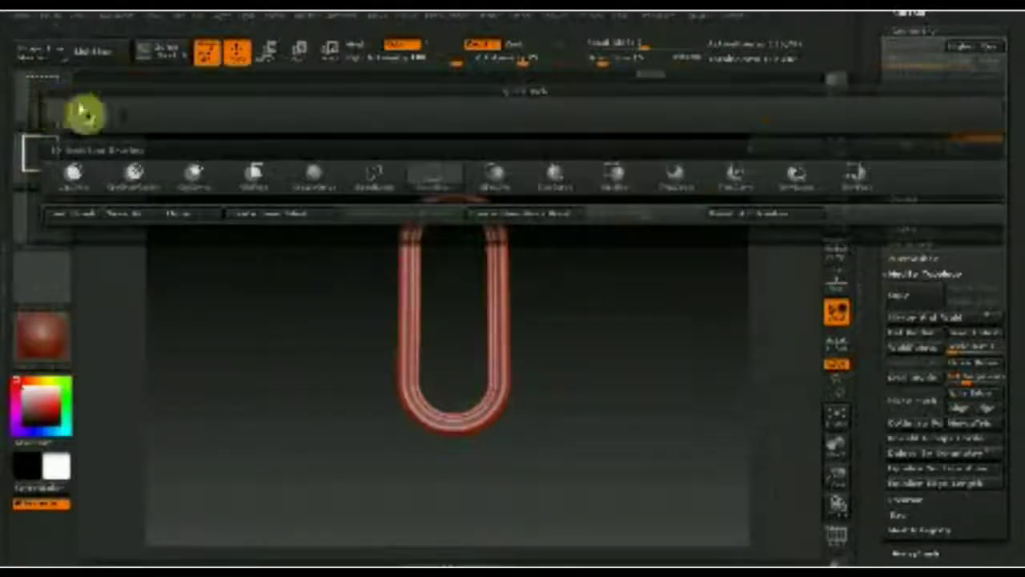
{"action": "left_click", "coordinate": [855, 175]}
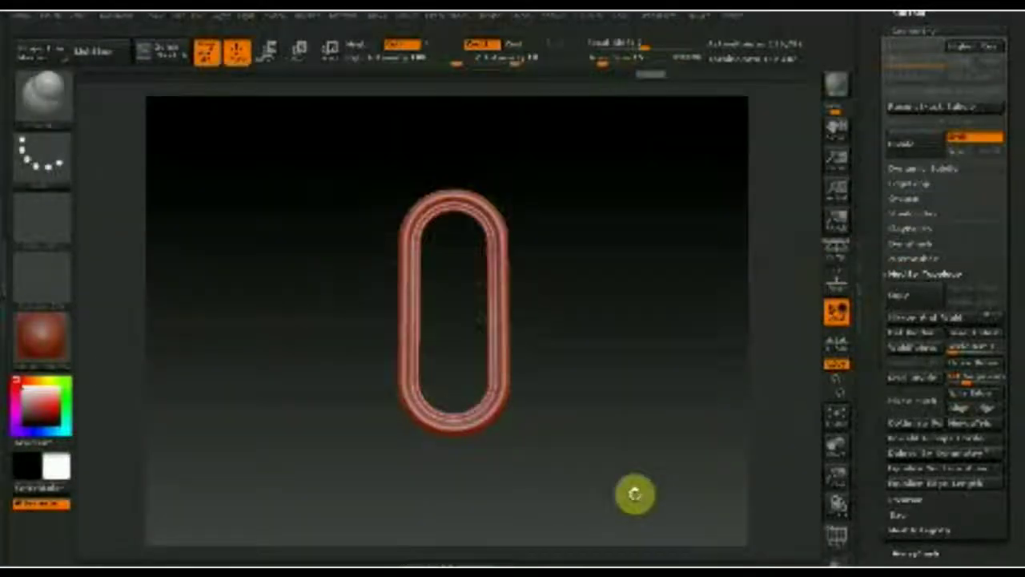
Step: Orbit the oval link to inspect it from several angles, including edge-on
{"action": "left_click_drag", "start_coordinate": [630, 494], "coordinate": [351, 384], "text": "ctrl+shift"}
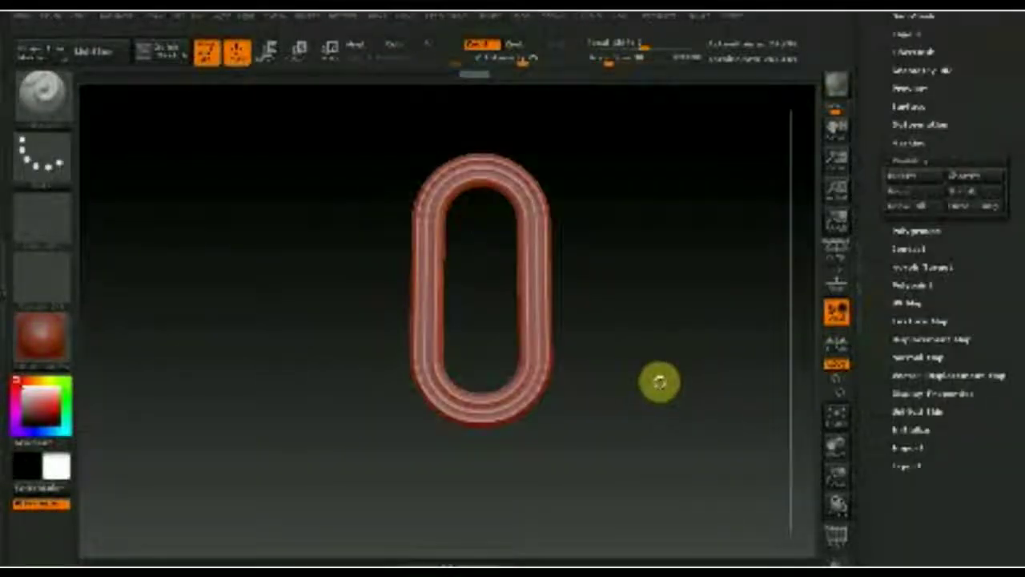
{"action": "mouse_move", "coordinate": [692, 363]}
{"action": "left_mouse_down"}
{"action": "mouse_move", "coordinate": [712, 359]}
{"action": "mouse_move", "coordinate": [655, 370]}
{"action": "mouse_move", "coordinate": [683, 374]}
{"action": "mouse_move", "coordinate": [668, 394]}
{"action": "left_mouse_up"}
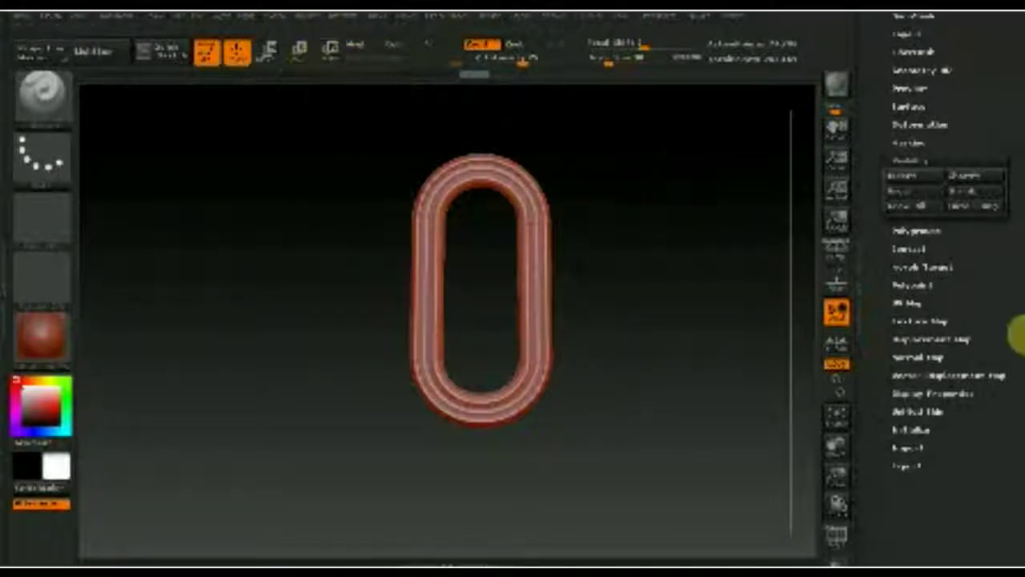
{"action": "scroll", "coordinate": [983, 112], "scroll_direction": "up", "scroll_amount": 2}
Step: Preview the Bend and Twist deformation sliders without keeping changes, then orbit to the link's tilted side
{"action": "left_click", "coordinate": [926, 164]}
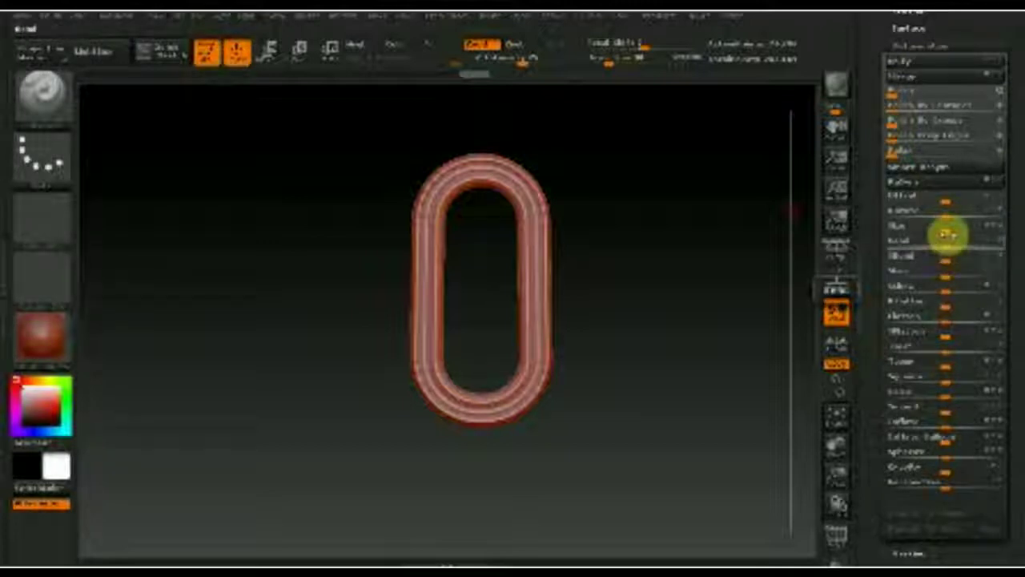
{"action": "mouse_move", "coordinate": [947, 248]}
{"action": "left_mouse_down"}
{"action": "mouse_move", "coordinate": [989, 252]}
{"action": "mouse_move", "coordinate": [891, 255]}
{"action": "mouse_move", "coordinate": [943, 261]}
{"action": "left_mouse_up"}
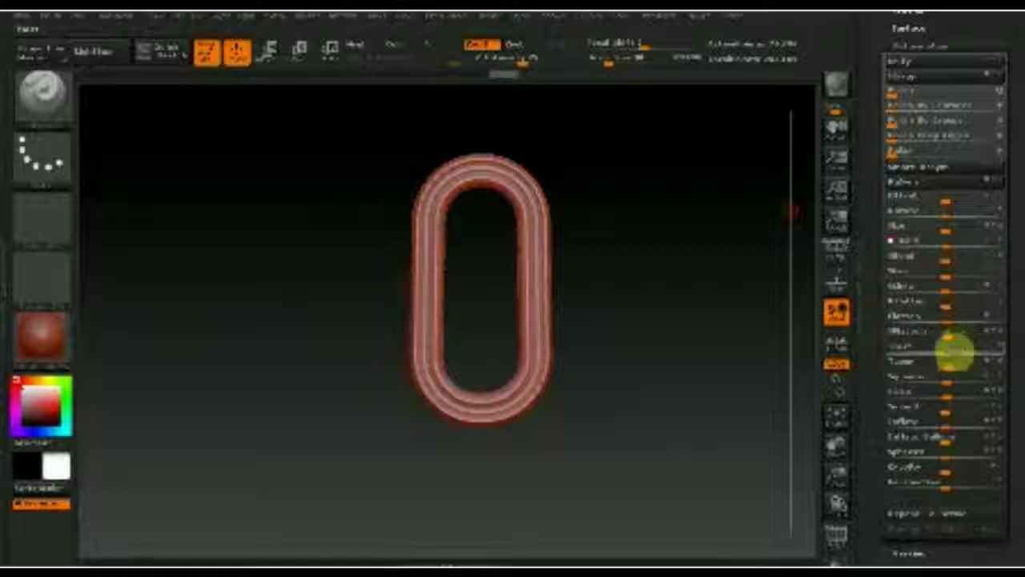
{"action": "mouse_move", "coordinate": [958, 352]}
{"action": "left_mouse_down"}
{"action": "mouse_move", "coordinate": [1007, 355]}
{"action": "mouse_move", "coordinate": [1018, 344]}
{"action": "mouse_move", "coordinate": [953, 355]}
{"action": "mouse_move", "coordinate": [794, 351]}
{"action": "mouse_move", "coordinate": [922, 347]}
{"action": "mouse_move", "coordinate": [946, 357]}
{"action": "mouse_move", "coordinate": [897, 376]}
{"action": "mouse_move", "coordinate": [961, 373]}
{"action": "mouse_move", "coordinate": [946, 378]}
{"action": "left_mouse_up"}
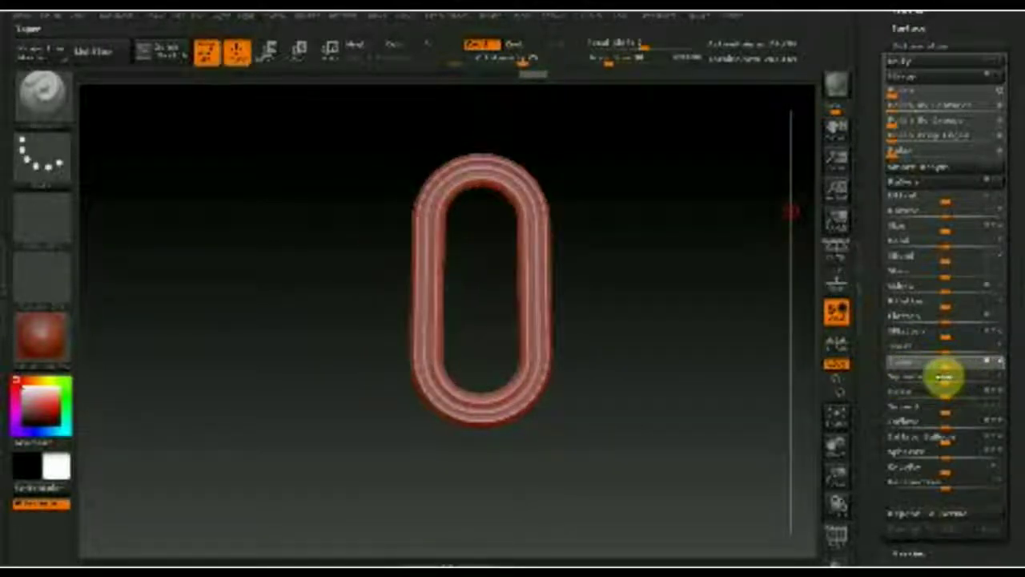
{"action": "mouse_move", "coordinate": [769, 368]}
{"action": "left_mouse_down"}
{"action": "mouse_move", "coordinate": [632, 367]}
{"action": "mouse_move", "coordinate": [673, 338]}
{"action": "mouse_move", "coordinate": [647, 360]}
{"action": "mouse_move", "coordinate": [590, 350]}
{"action": "mouse_move", "coordinate": [666, 351]}
{"action": "mouse_move", "coordinate": [657, 356]}
{"action": "left_mouse_up"}
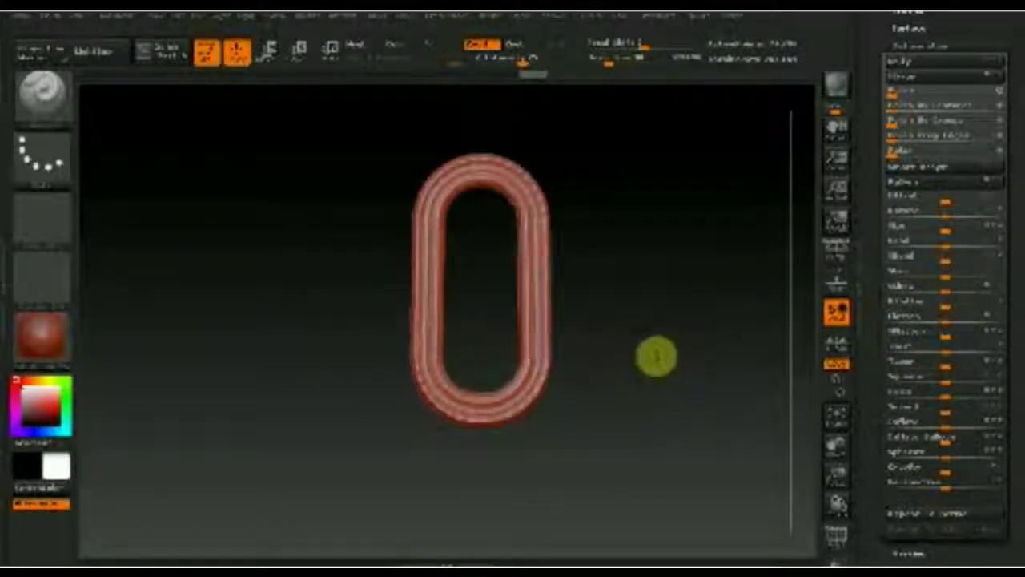